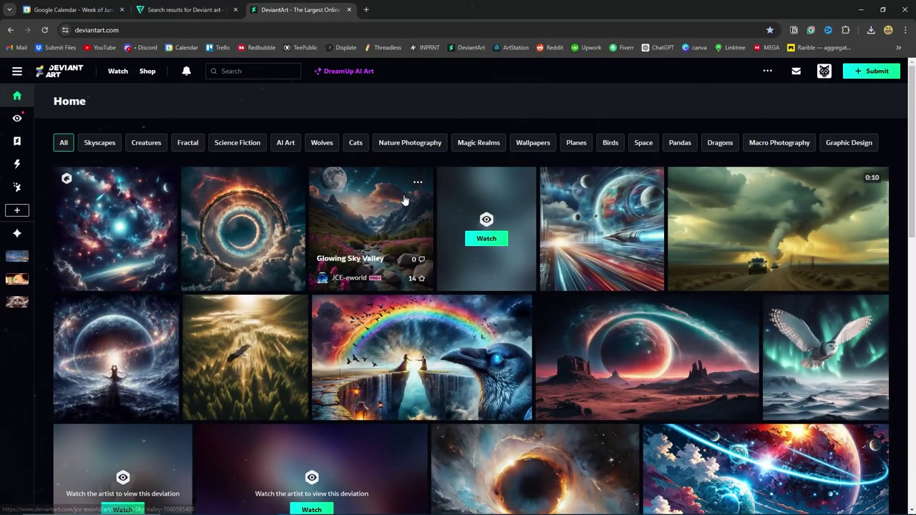
Step: Scroll down and pan the view to the right edge of the cliff image
{"action": "scroll", "coordinate": [404, 200], "scroll_direction": "down", "scroll_amount": 1}
{"action": "scroll", "coordinate": [408, 189], "scroll_direction": "down", "scroll_amount": 3}
{"action": "scroll", "coordinate": [411, 179], "scroll_direction": "down", "scroll_amount": 3}
{"action": "scroll", "coordinate": [416, 169], "scroll_direction": "down", "scroll_amount": 2}
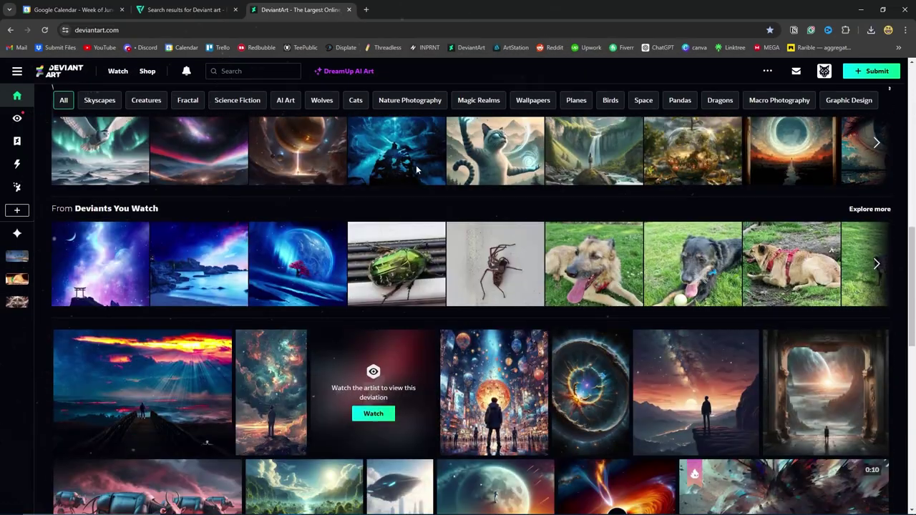
{"action": "scroll", "coordinate": [415, 166], "scroll_direction": "down", "scroll_amount": 2}
{"action": "scroll", "coordinate": [416, 165], "scroll_direction": "down", "scroll_amount": 3}
{"action": "scroll", "coordinate": [417, 166], "scroll_direction": "down", "scroll_amount": 2}
{"action": "scroll", "coordinate": [417, 167], "scroll_direction": "down", "scroll_amount": 4}
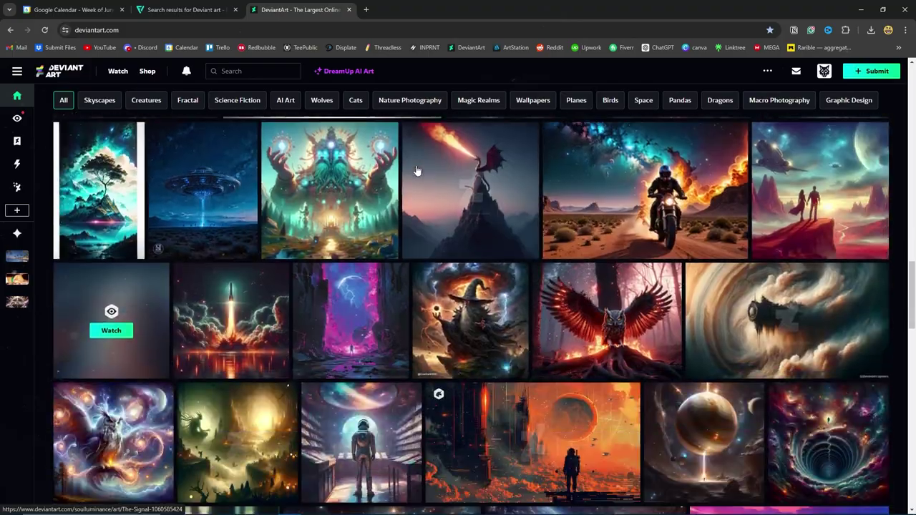
{"action": "scroll", "coordinate": [417, 171], "scroll_direction": "down", "scroll_amount": 2}
{"action": "scroll", "coordinate": [417, 171], "scroll_direction": "down", "scroll_amount": 2}
{"action": "scroll", "coordinate": [417, 170], "scroll_direction": "down", "scroll_amount": 3}
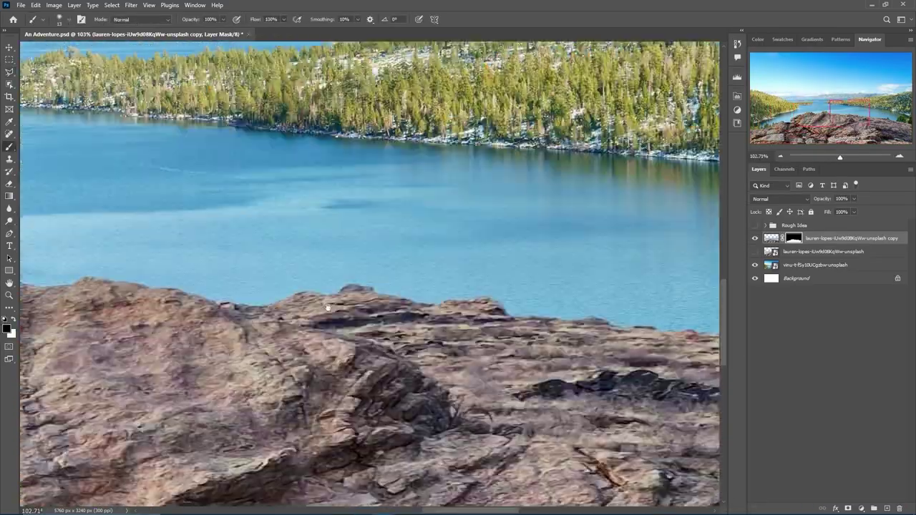
{"action": "left_click_drag", "start_coordinate": [327, 308], "coordinate": [280, 346]}
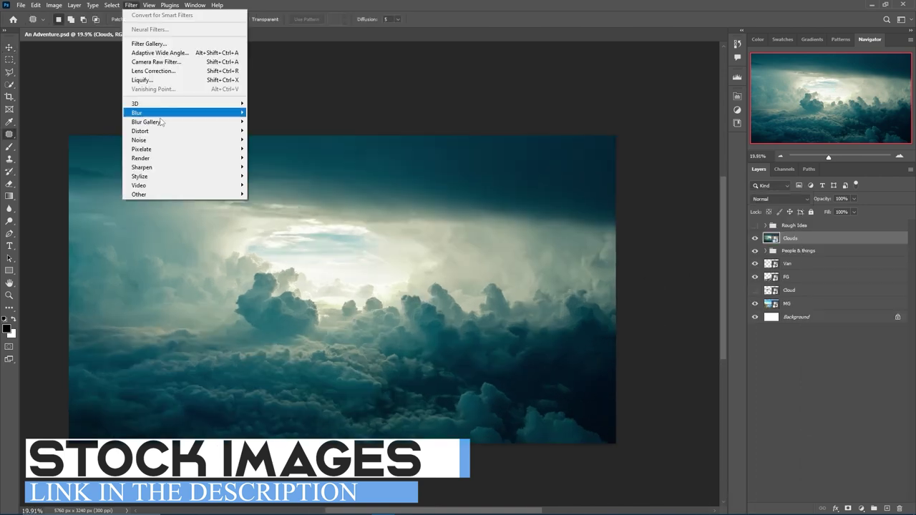
Step: Twirl the clouds by -110° and offset the mountain photo to shift its seam
{"action": "left_click", "coordinate": [261, 185]}
{"action": "left_click_drag", "start_coordinate": [429, 279], "coordinate": [417, 278]}
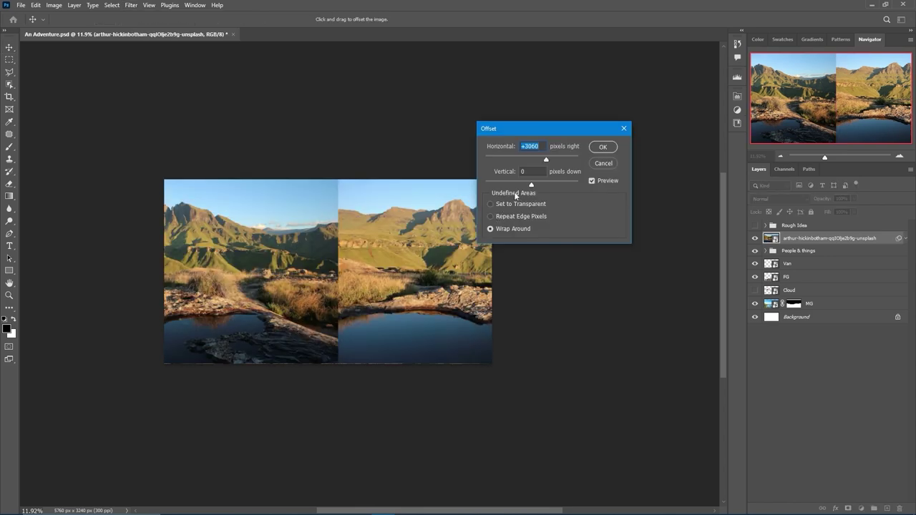
{"action": "left_click_drag", "start_coordinate": [547, 159], "coordinate": [545, 160]}
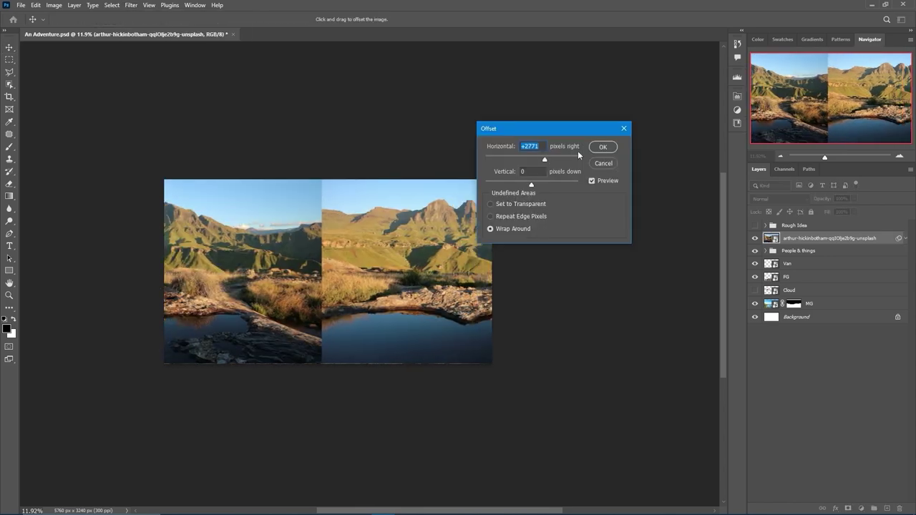
{"action": "key", "text": "Return"}
Step: Content-Aware Fill the seam strip and output the sky-free mountains as a masked copy
{"action": "left_click_drag", "start_coordinate": [268, 177], "coordinate": [369, 365]}
{"action": "left_click", "coordinate": [35, 5]}
{"action": "left_click", "coordinate": [68, 172]}
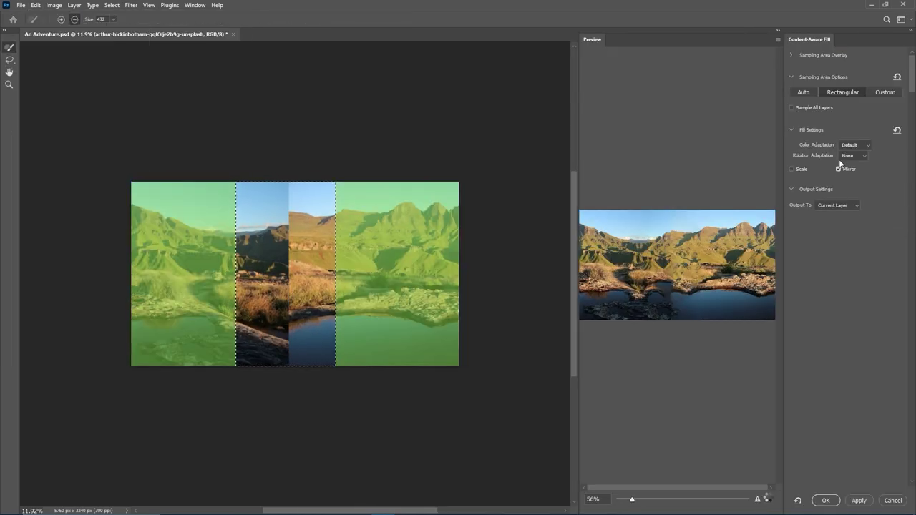
{"action": "left_click", "coordinate": [824, 500]}
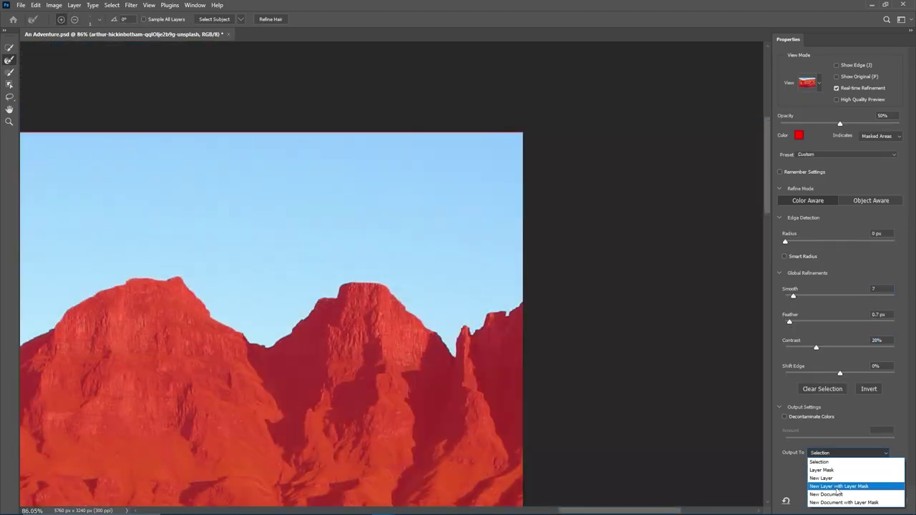
{"action": "left_click", "coordinate": [837, 486]}
{"action": "right_click", "coordinate": [797, 241]}
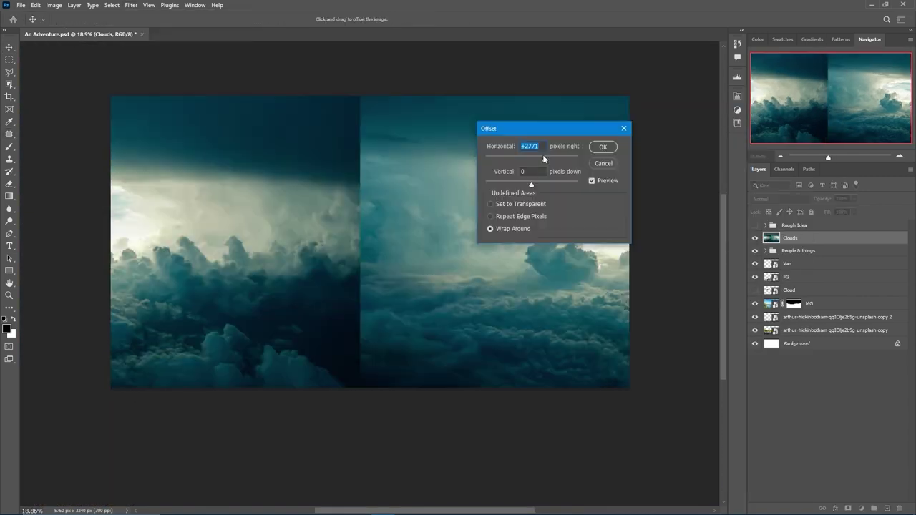
Step: Apply Polar Coordinates to the clouds, move them above Background, and enlarge to about 140%
{"action": "left_click_drag", "start_coordinate": [544, 158], "coordinate": [546, 158]}
{"action": "key", "text": "Return"}
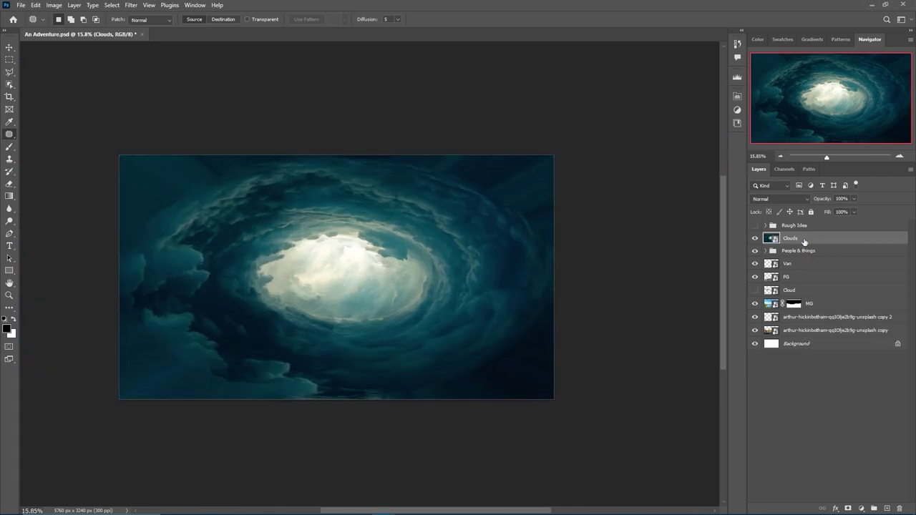
{"action": "left_click_drag", "start_coordinate": [809, 270], "coordinate": [809, 338]}
{"action": "key", "text": "ctrl+t"}
{"action": "left_click_drag", "start_coordinate": [467, 204], "coordinate": [377, 85]}
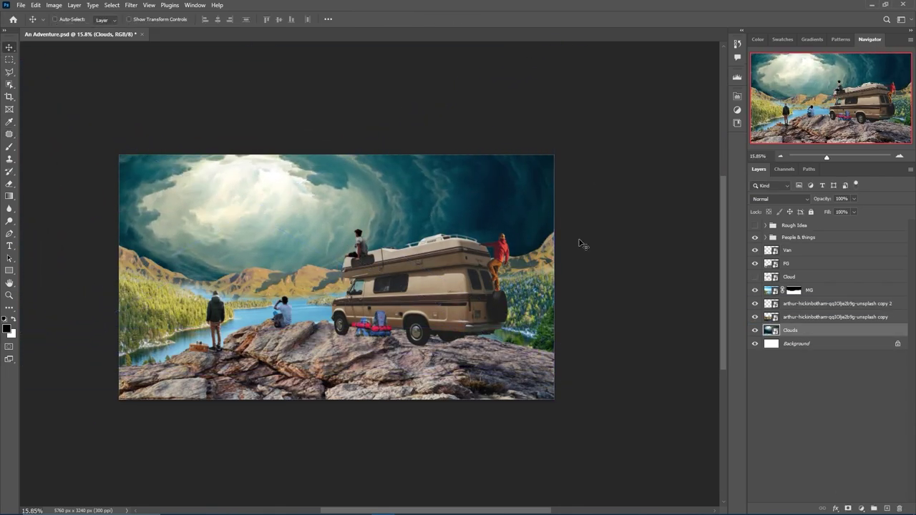
Step: Reposition the mountain copy, then flip the turtle horizontally and rotate it to about -168.9°
{"action": "key", "text": "alt+bracketright"}
{"action": "key", "text": "ctrl+t"}
{"action": "left_click_drag", "start_coordinate": [250, 261], "coordinate": [560, 305]}
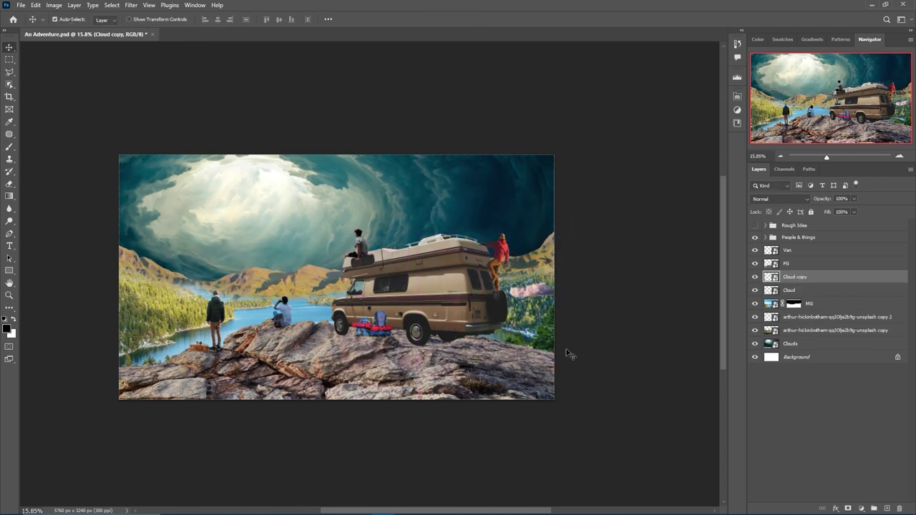
{"action": "right_click", "coordinate": [281, 197]}
{"action": "left_click", "coordinate": [327, 376]}
{"action": "left_click_drag", "start_coordinate": [287, 229], "coordinate": [376, 212]}
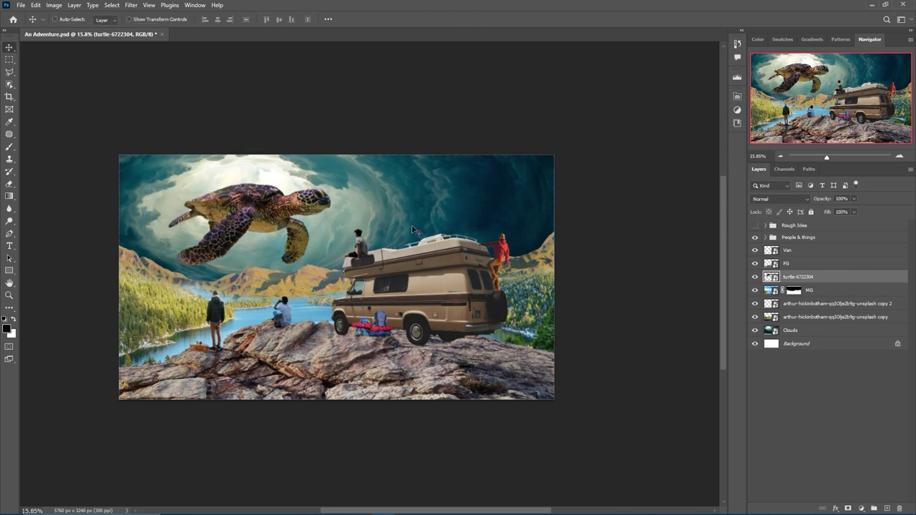
Step: Place the glowing cloud image with Linear Dodge (Add) blending and move it over the sky
{"action": "key", "text": "Return"}
{"action": "left_click", "coordinate": [779, 198]}
{"action": "left_click", "coordinate": [777, 295]}
{"action": "left_click_drag", "start_coordinate": [298, 209], "coordinate": [302, 225]}
Step: Duplicate the glowing clouds, rotate the copy about 153.74°, and hide it behind a black mask
{"action": "key", "text": "ctrl+j"}
{"action": "key", "text": "ctrl+t"}
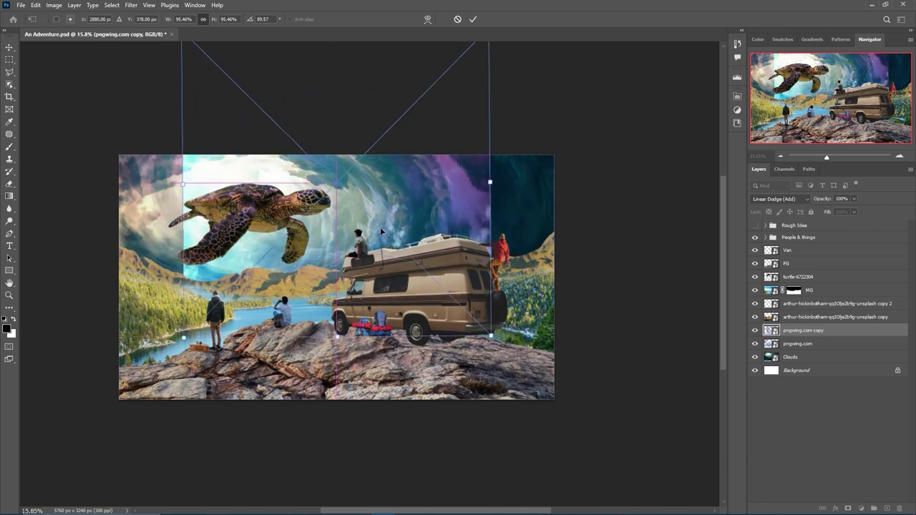
{"action": "left_click_drag", "start_coordinate": [379, 227], "coordinate": [415, 225]}
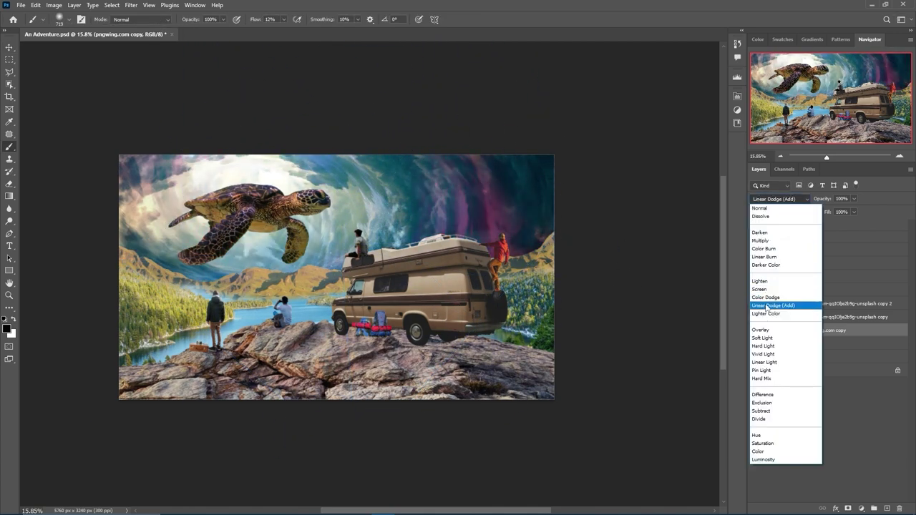
{"action": "key", "text": "ctrl+i"}
{"action": "key", "text": "x"}
{"action": "key", "text": "ctrl+minus"}
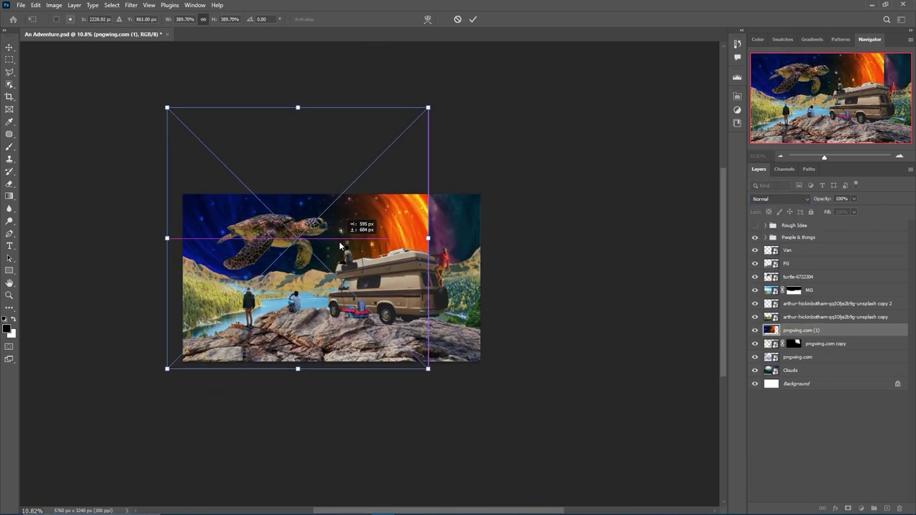
Step: Place the galaxy image in Screen blend mode with a layer mask for painting
{"action": "key", "text": "Return"}
{"action": "left_click", "coordinate": [780, 198]}
{"action": "left_click", "coordinate": [759, 289]}
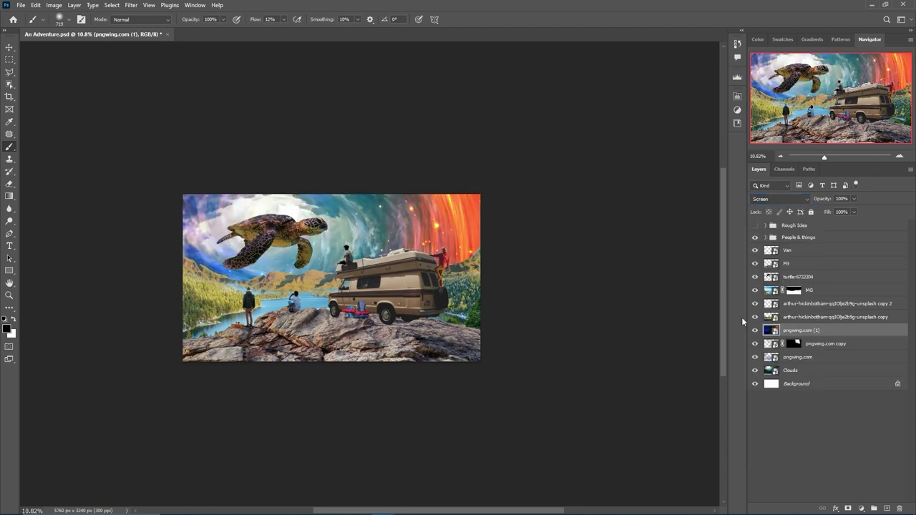
{"action": "key", "text": "ctrl+0"}
{"action": "scroll", "coordinate": [494, 222], "scroll_direction": "down", "scroll_amount": 2}
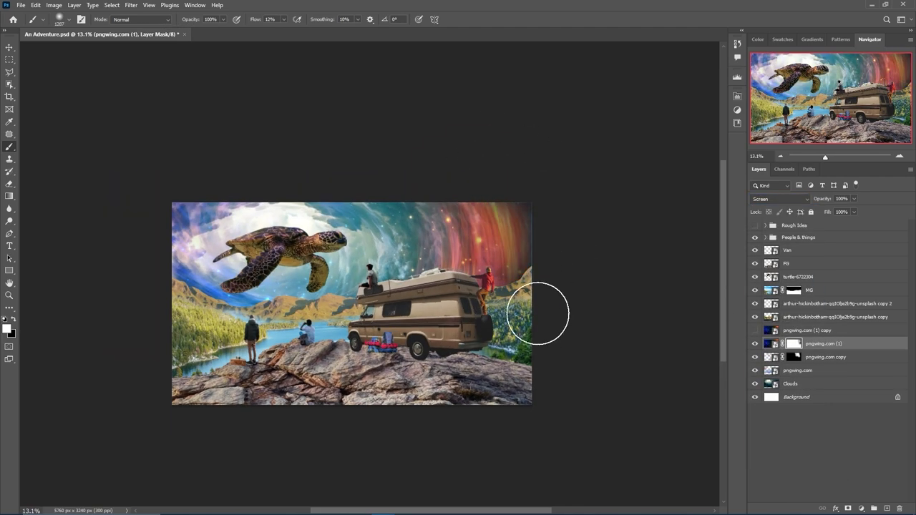
{"action": "scroll", "coordinate": [397, 451], "scroll_direction": "up", "scroll_amount": 3}
{"action": "key", "text": "x"}
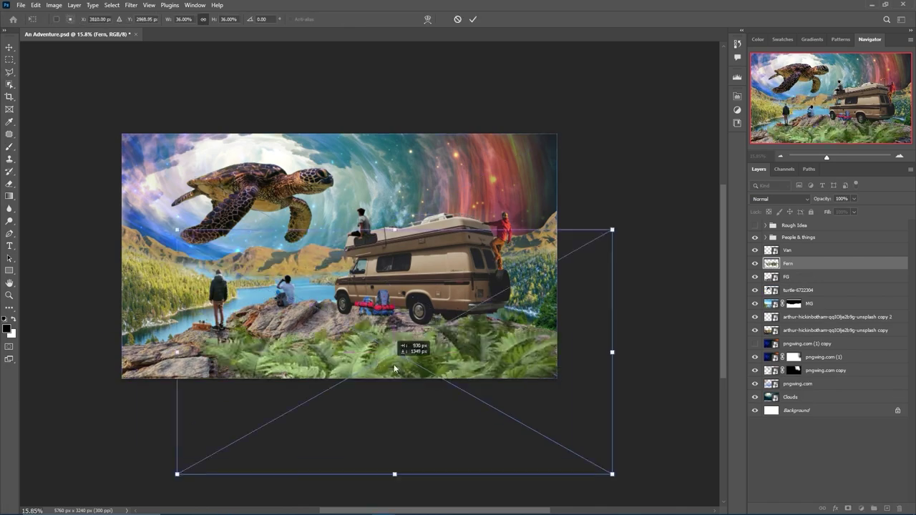
Step: Place the distorted fern and a duplicate shifted right along the bottom edge
{"action": "left_click", "coordinate": [472, 18]}
{"action": "key", "text": "ctrl+j"}
{"action": "key", "text": "Return"}
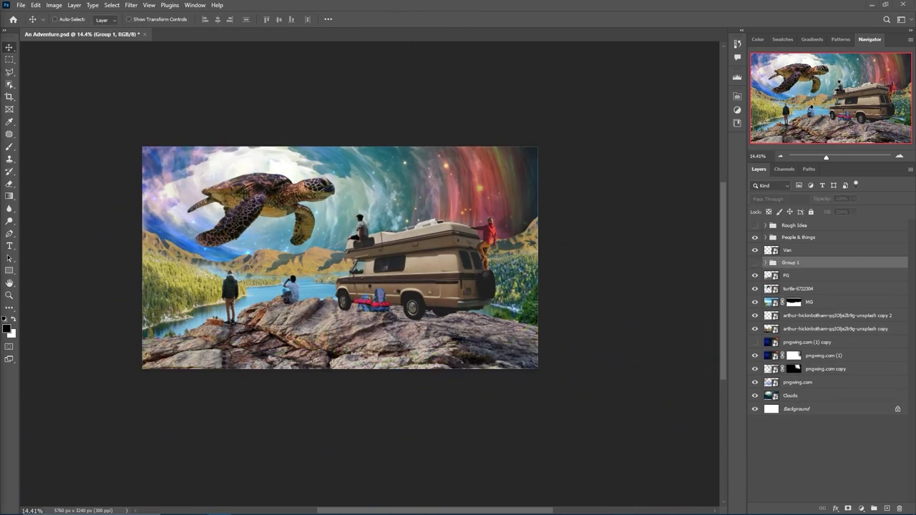
{"action": "left_click_drag", "start_coordinate": [172, 351], "coordinate": [398, 352]}
{"action": "key", "text": "Return"}
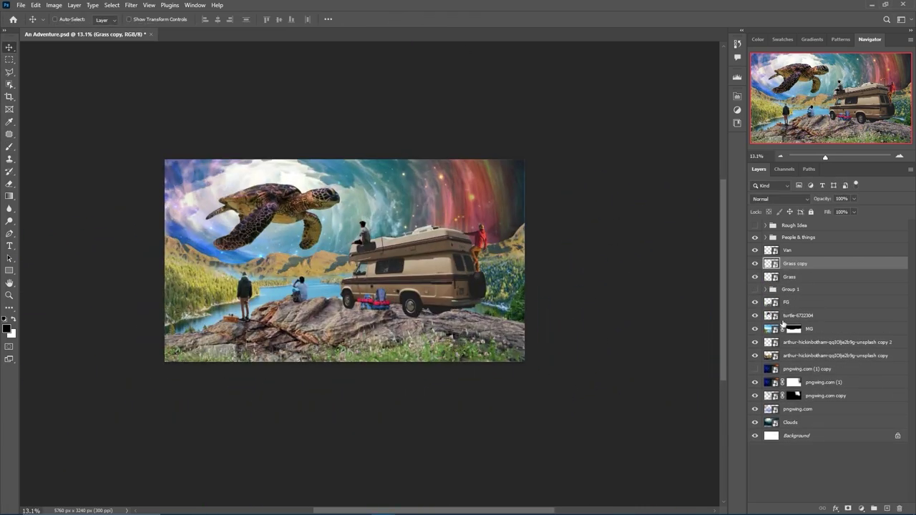
Step: Group the two mountain layers and select the MG and FG layers
{"action": "left_click", "coordinate": [830, 342]}
{"action": "left_click", "coordinate": [830, 354], "text": "shift"}
{"action": "key", "text": "ctrl+g"}
{"action": "left_click", "coordinate": [809, 329]}
{"action": "left_click", "coordinate": [787, 302]}
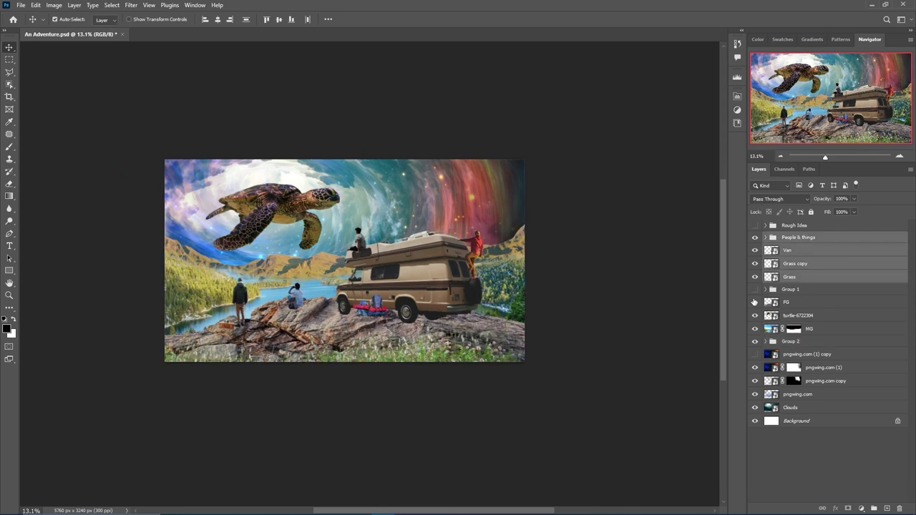
{"action": "scroll", "coordinate": [593, 261], "scroll_direction": "up", "scroll_amount": 1}
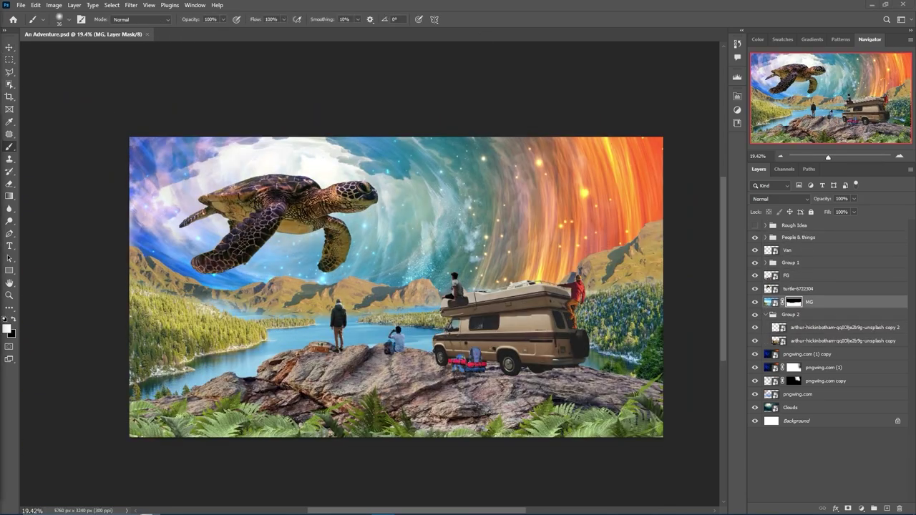
Step: Hide the galaxy overlays and add a clipped Levels with 0.47 midtones, masked over the left mountains
{"action": "left_click", "coordinate": [779, 408]}
{"action": "left_click_drag", "start_coordinate": [754, 394], "coordinate": [757, 360]}
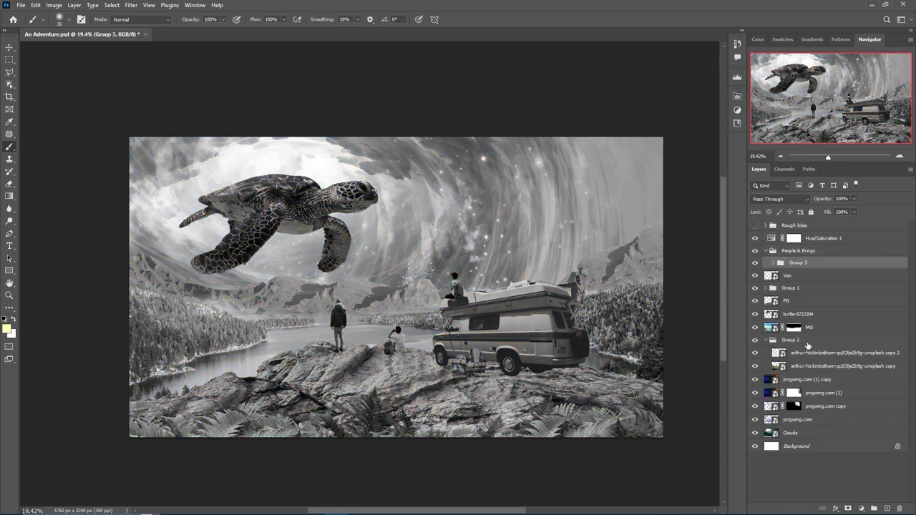
{"action": "key", "text": "ctrl+l"}
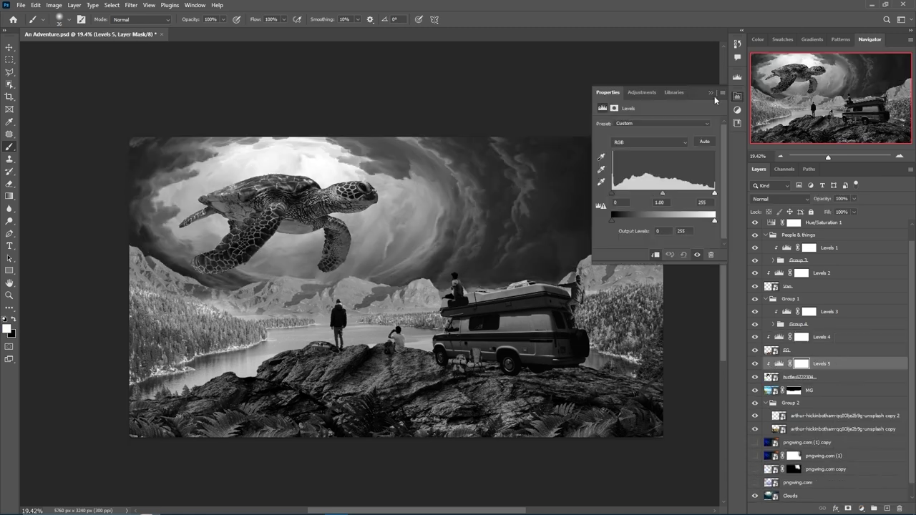
{"action": "left_click_drag", "start_coordinate": [662, 195], "coordinate": [687, 196]}
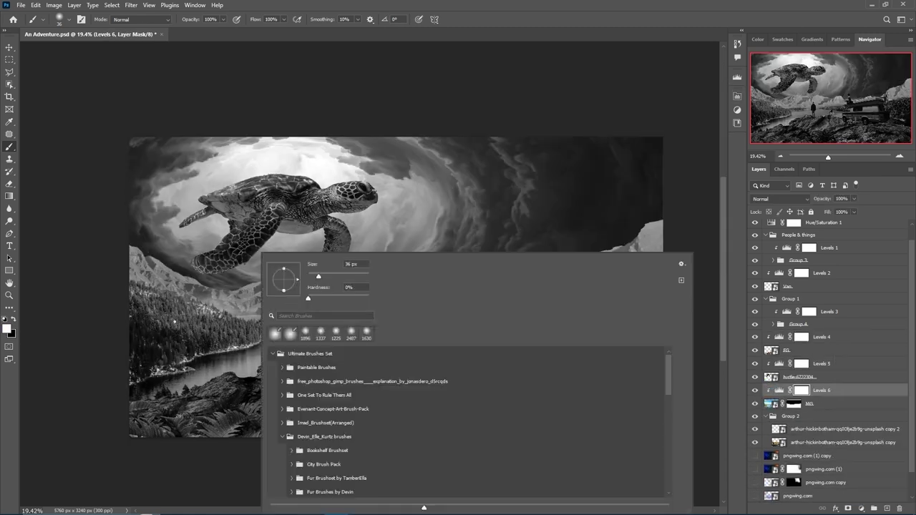
{"action": "key", "text": "x"}
{"action": "left_click_drag", "start_coordinate": [254, 301], "coordinate": [474, 290]}
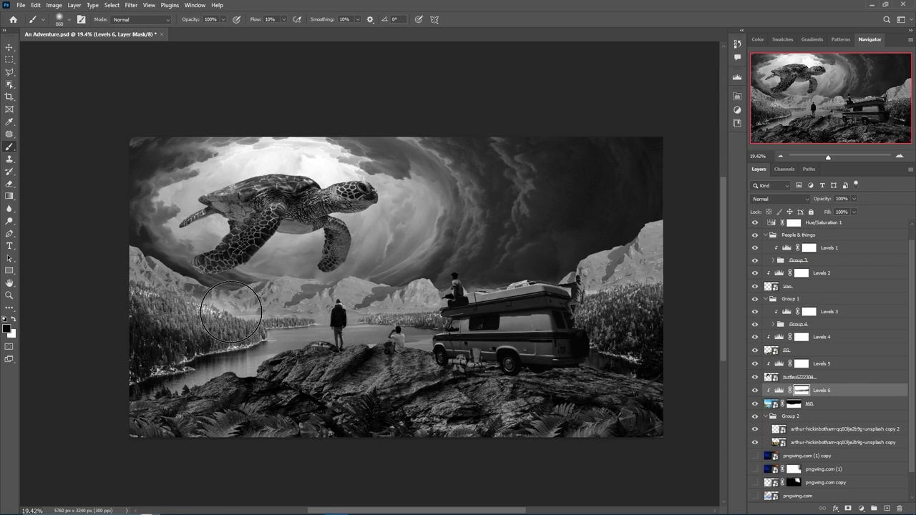
Step: Add a clipped Levels to Group 5 and adjust the clouds' midtones and highlights
{"action": "key", "text": "ctrl+g"}
{"action": "left_click", "coordinate": [861, 508]}
{"action": "left_click", "coordinate": [858, 374]}
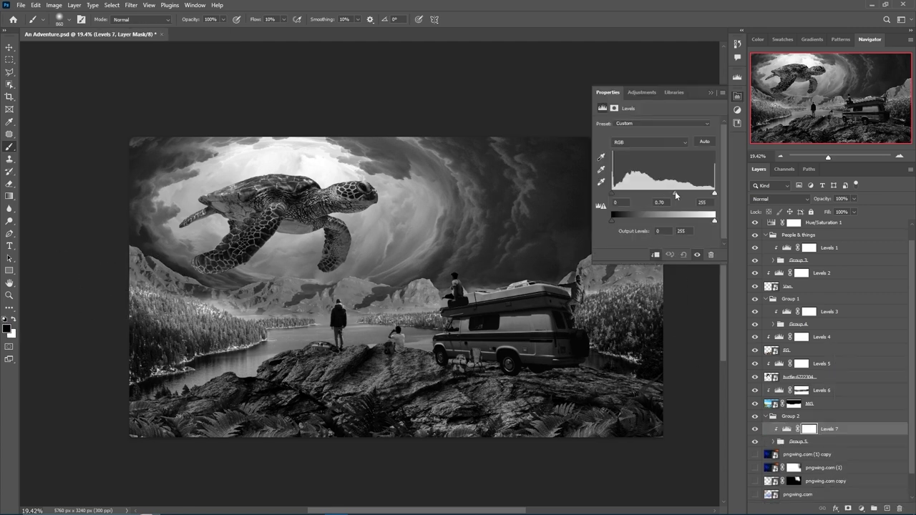
{"action": "left_click_drag", "start_coordinate": [714, 221], "coordinate": [688, 220]}
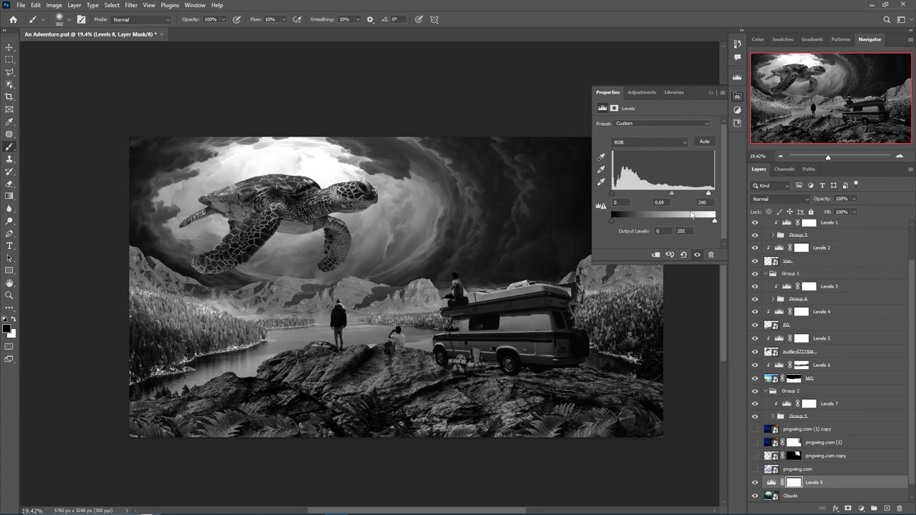
{"action": "left_click_drag", "start_coordinate": [611, 193], "coordinate": [617, 194]}
{"action": "left_click_drag", "start_coordinate": [708, 193], "coordinate": [713, 195]}
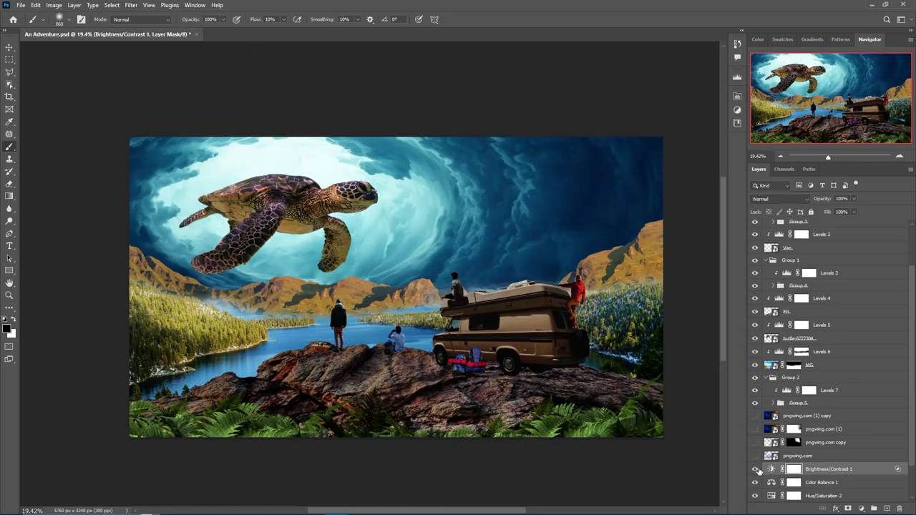
Step: Compare the sky with the brightness adjustment toggled and check the Clouds layer bounds
{"action": "left_click", "coordinate": [756, 469]}
{"action": "left_click", "coordinate": [755, 471]}
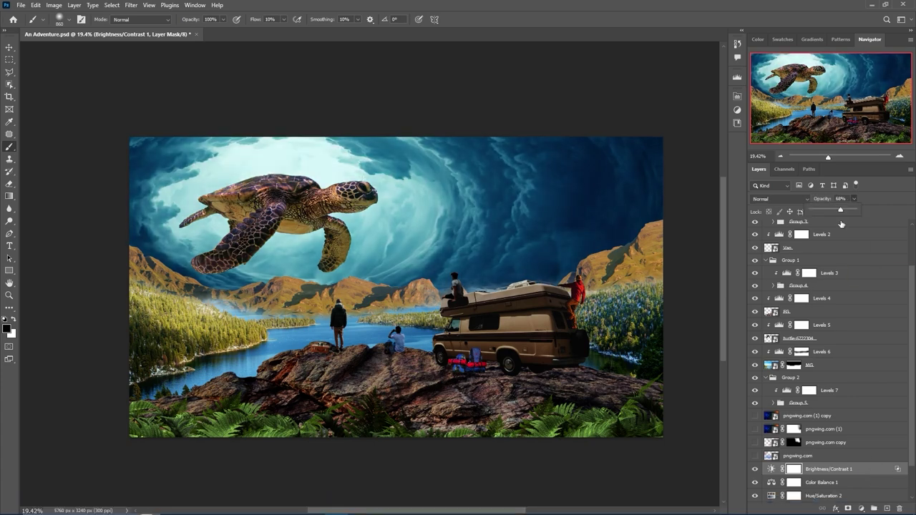
{"action": "key", "text": "ctrl+t"}
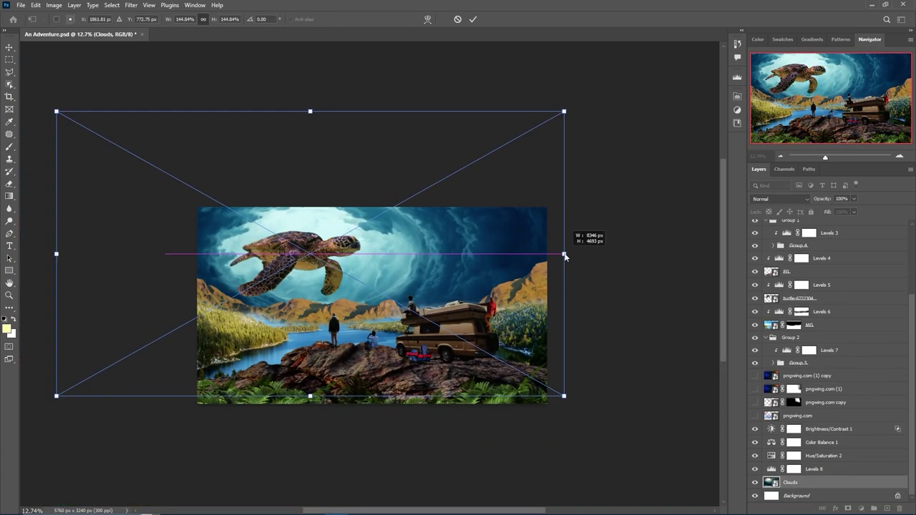
{"action": "key", "text": "Escape"}
{"action": "scroll", "coordinate": [429, 340], "scroll_direction": "up", "scroll_amount": 3}
{"action": "key", "text": "v"}
{"action": "scroll", "coordinate": [429, 340], "scroll_direction": "down", "scroll_amount": 2}
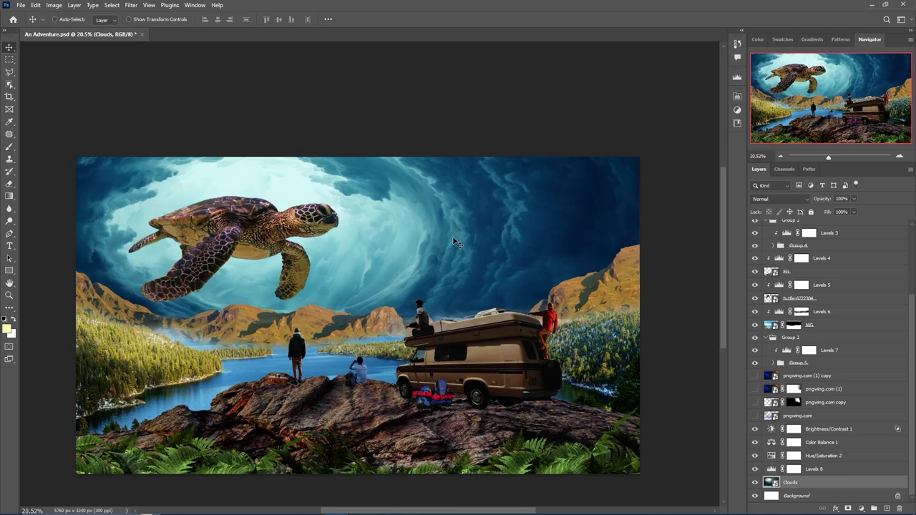
{"action": "scroll", "coordinate": [436, 300], "scroll_direction": "down", "scroll_amount": 2}
{"action": "scroll", "coordinate": [442, 277], "scroll_direction": "down", "scroll_amount": 1}
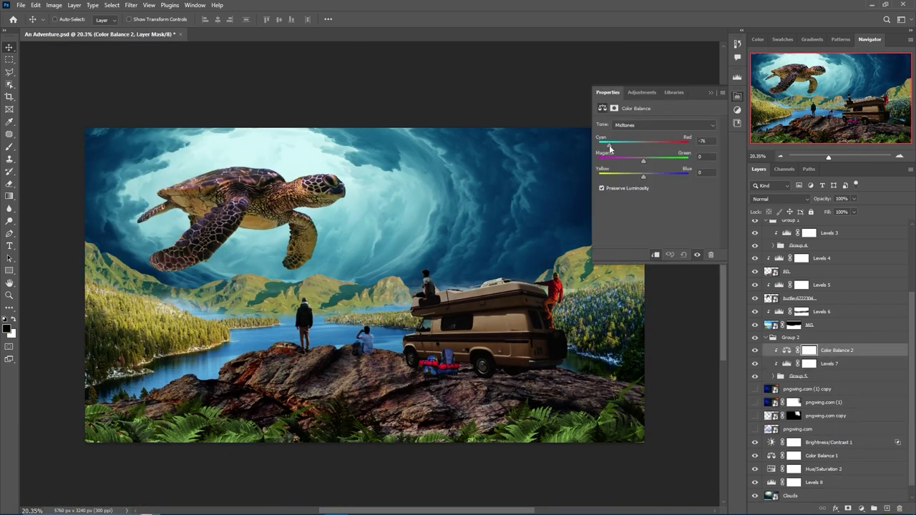
Step: Shift the mountains' Color Balance midtones and shadows toward blue, reducing cyan
{"action": "left_click_drag", "start_coordinate": [609, 148], "coordinate": [612, 148]}
{"action": "left_click_drag", "start_coordinate": [643, 176], "coordinate": [670, 180]}
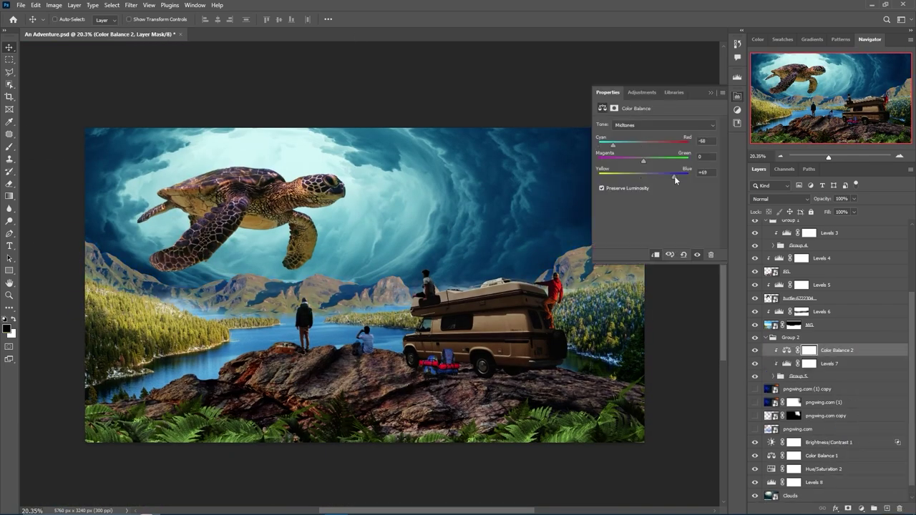
{"action": "left_click_drag", "start_coordinate": [622, 150], "coordinate": [629, 146]}
{"action": "mouse_move", "coordinate": [644, 176]}
{"action": "left_mouse_down"}
{"action": "mouse_move", "coordinate": [661, 167]}
{"action": "mouse_move", "coordinate": [632, 145]}
{"action": "left_mouse_up"}
{"action": "left_click", "coordinate": [629, 149]}
{"action": "key", "text": "alt+bracketleft"}
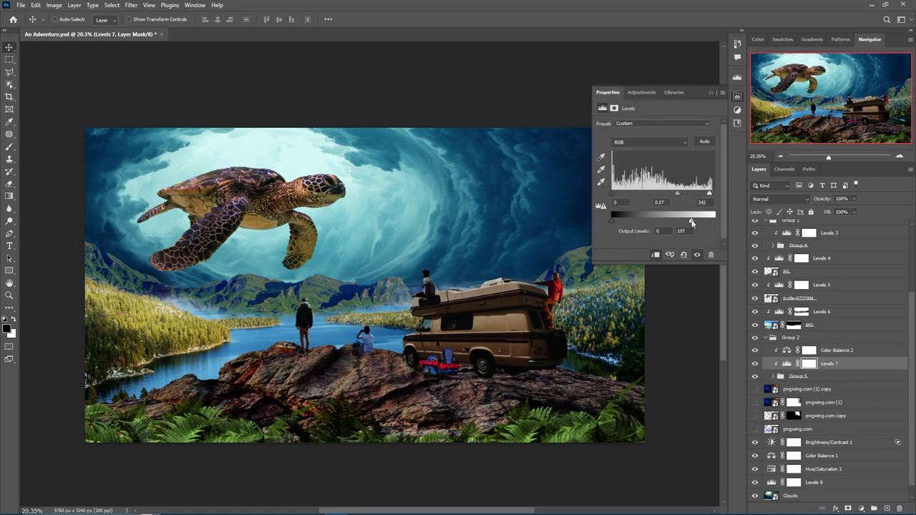
Step: Add a Curves adjustment to the mountains above Color Balance 2
{"action": "left_click", "coordinate": [836, 350]}
{"action": "left_click", "coordinate": [860, 508]}
{"action": "left_click", "coordinate": [844, 373]}
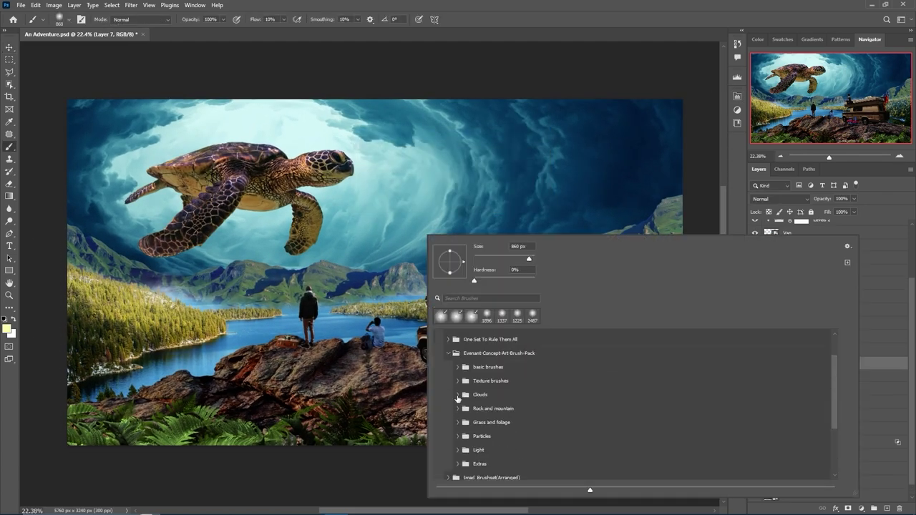
{"action": "left_click", "coordinate": [458, 398]}
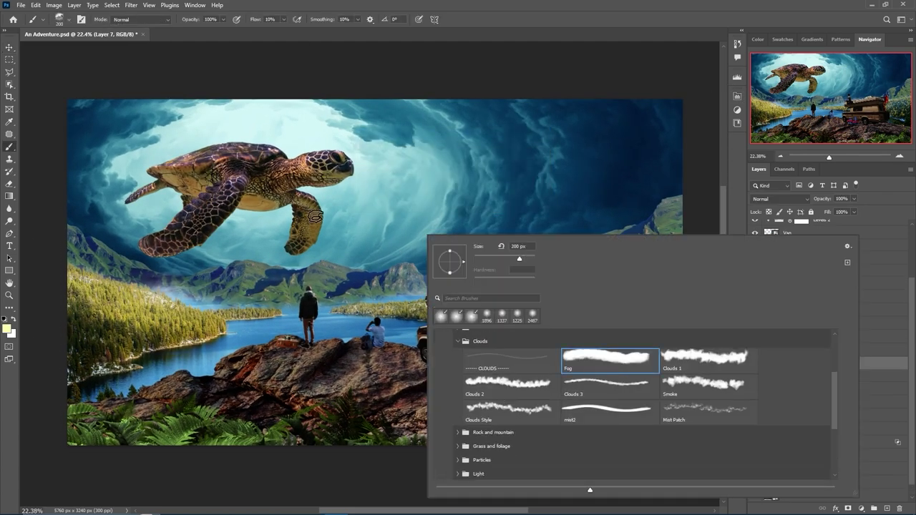
Step: Paint mist with the Fog brush at 12% opacity
{"action": "double_click", "coordinate": [610, 361]}
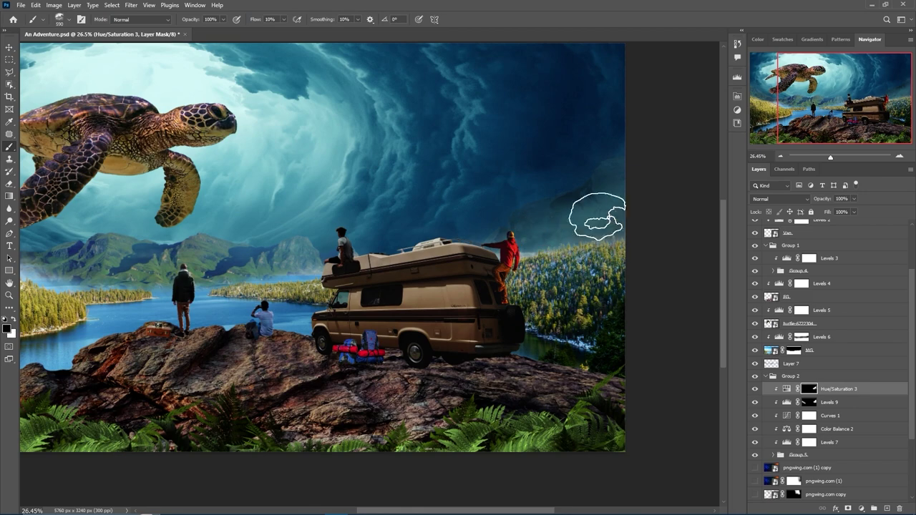
{"action": "scroll", "coordinate": [518, 265], "scroll_direction": "down", "scroll_amount": 2}
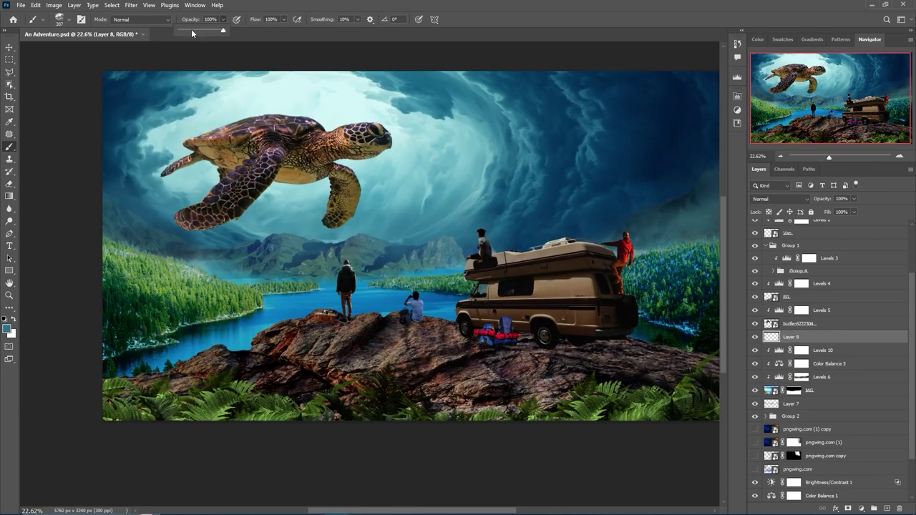
{"action": "left_click_drag", "start_coordinate": [192, 32], "coordinate": [183, 31]}
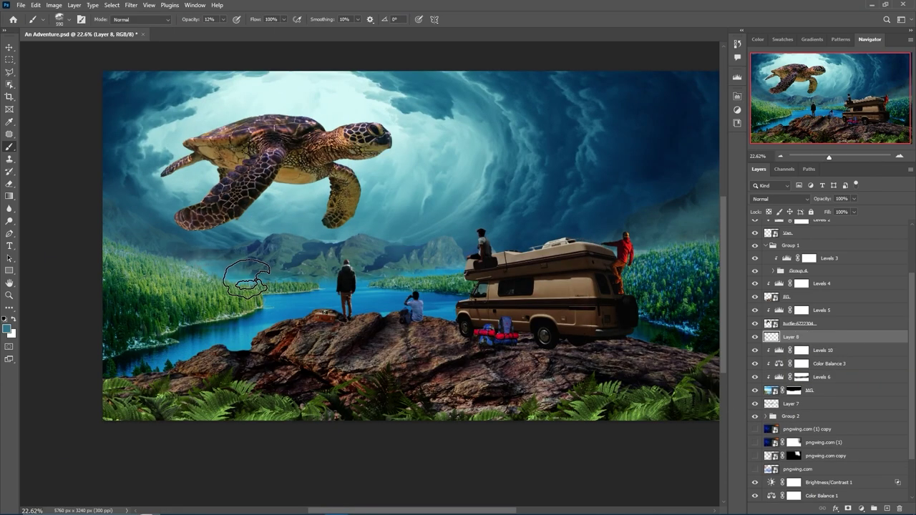
Step: Add a Selective Color adjustment for the greens and create a new mist layer
{"action": "left_click", "coordinate": [634, 165]}
{"action": "left_click", "coordinate": [666, 134]}
{"action": "left_click", "coordinate": [629, 172]}
{"action": "left_click", "coordinate": [790, 336]}
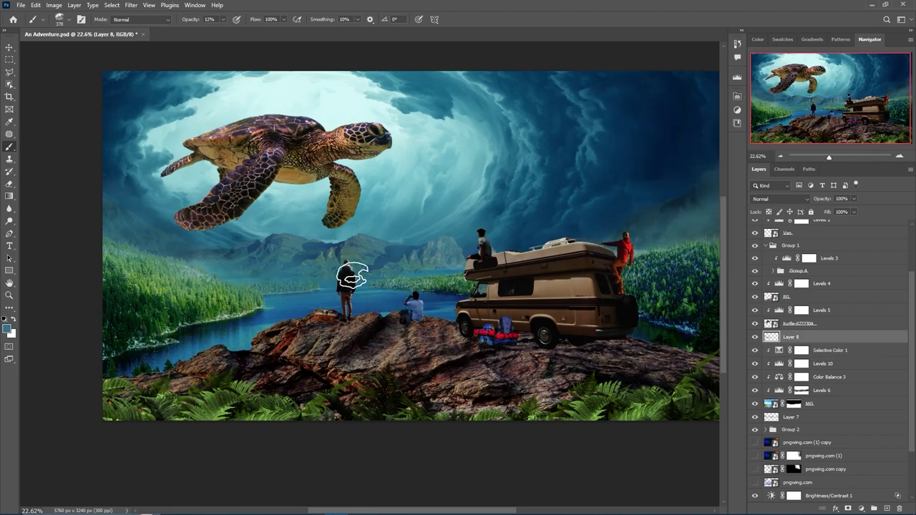
{"action": "key", "text": "ctrl+minus"}
{"action": "key", "text": "ctrl+shift+n"}
{"action": "key", "text": "Return"}
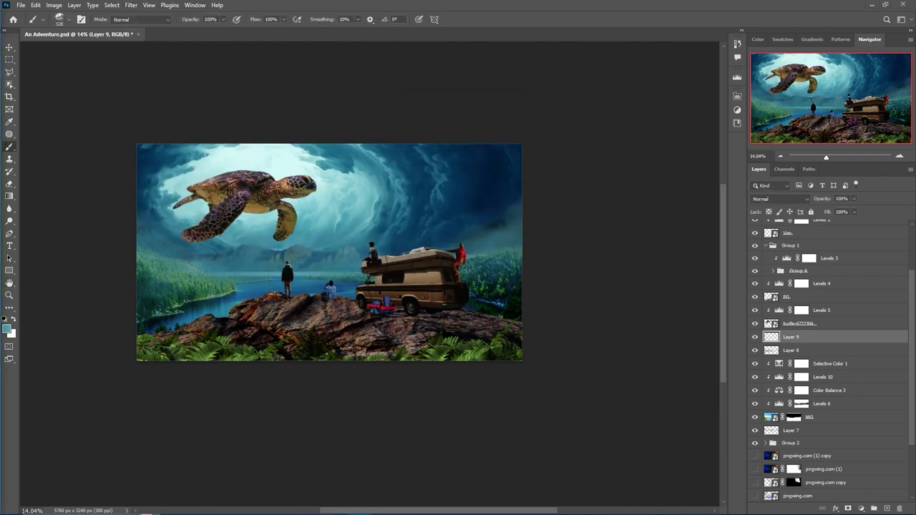
{"action": "left_click", "coordinate": [822, 368]}
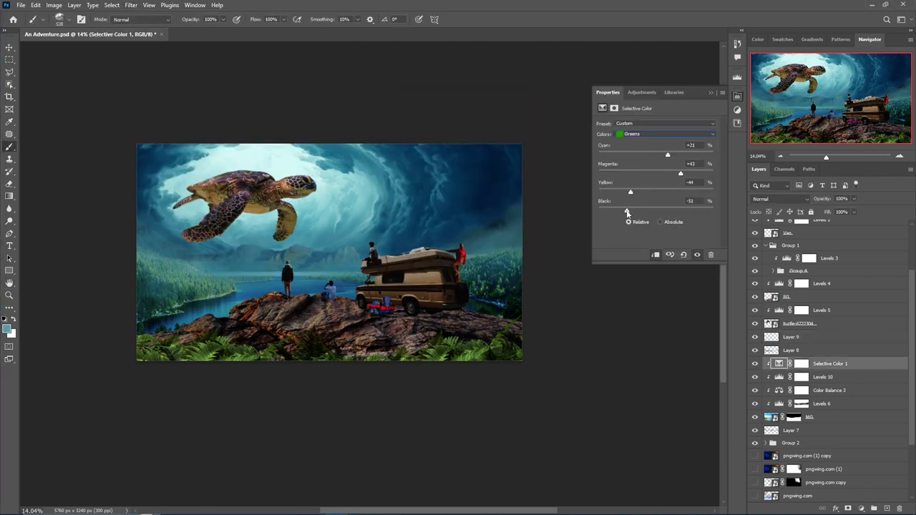
Step: Erase and reposition the Layer 9 mist, duplicate it, and brighten the copy with Exposure
{"action": "left_click", "coordinate": [790, 350]}
{"action": "key", "text": "e"}
{"action": "left_click_drag", "start_coordinate": [301, 286], "coordinate": [230, 275]}
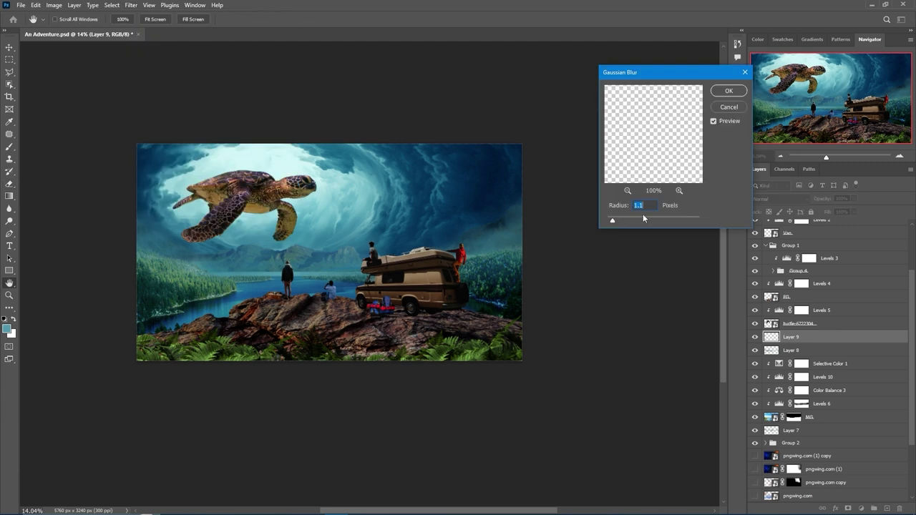
{"action": "key", "text": "ctrl+j"}
{"action": "key", "text": "e"}
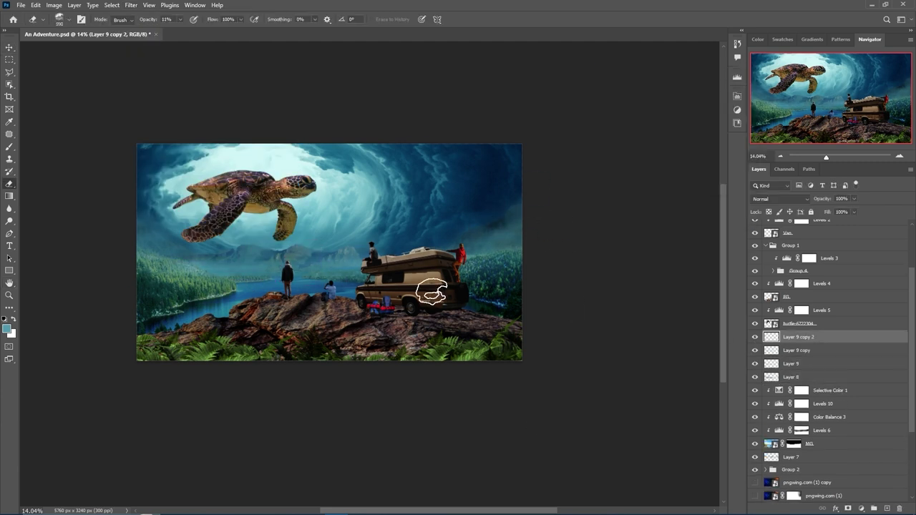
{"action": "left_click", "coordinate": [798, 349]}
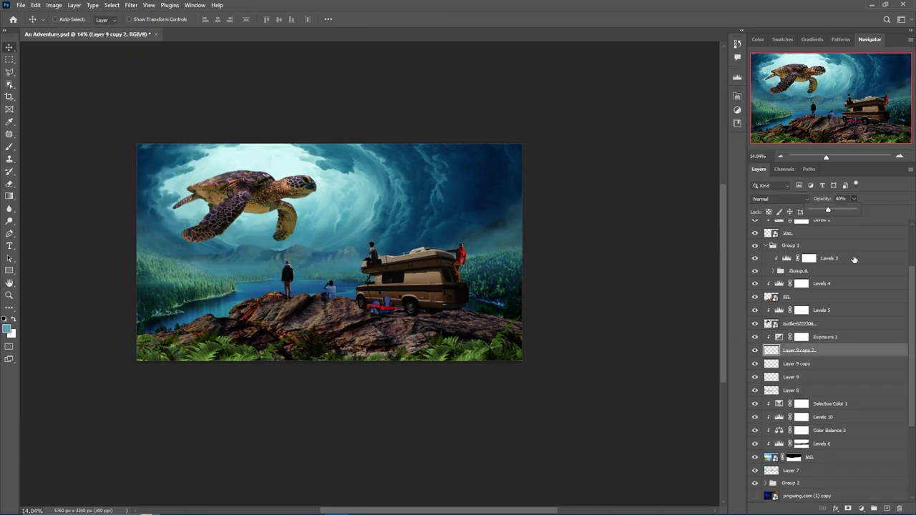
Step: Gather all the mist layers into a Mist group
{"action": "left_click", "coordinate": [806, 414]}
{"action": "key", "text": "b"}
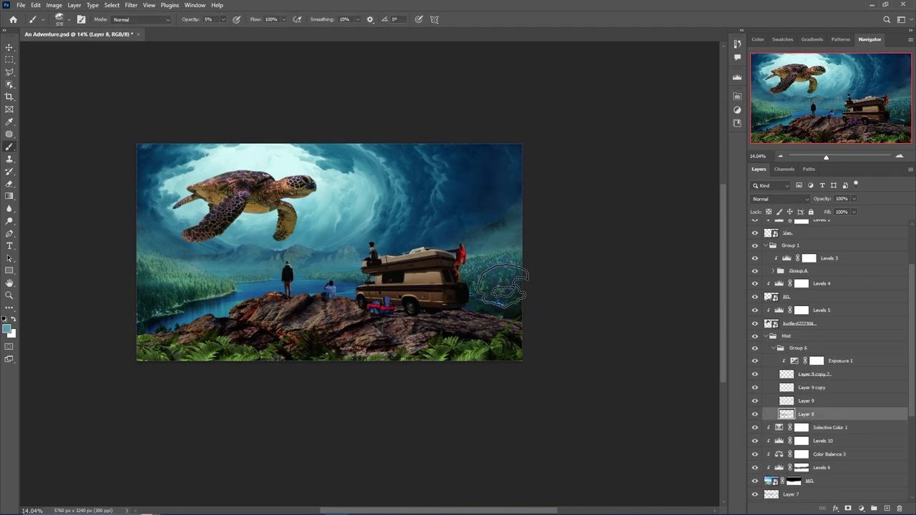
{"action": "scroll", "coordinate": [759, 401], "scroll_direction": "down", "scroll_amount": 2}
{"action": "scroll", "coordinate": [754, 436], "scroll_direction": "down", "scroll_amount": 2}
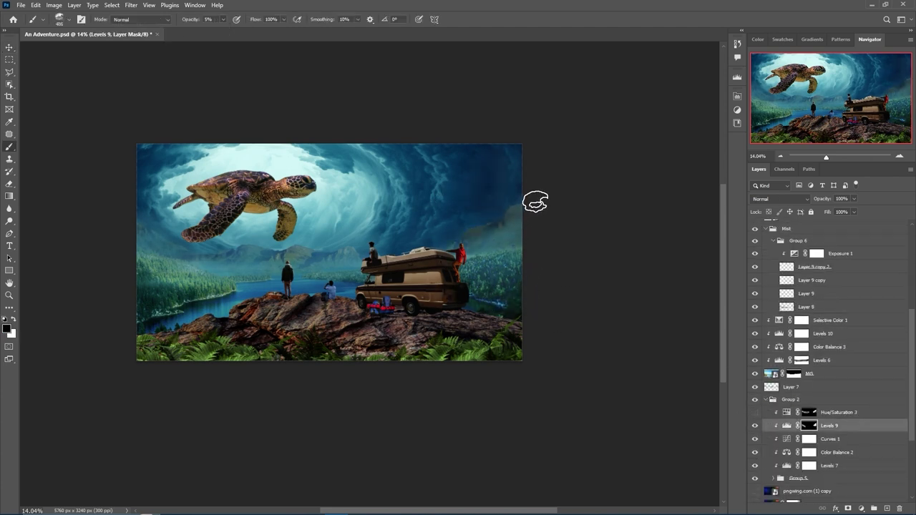
{"action": "scroll", "coordinate": [787, 422], "scroll_direction": "down", "scroll_amount": 2}
Step: Slightly rotate a photo layer inside Group 5 and add Color Balance above Levels 5
{"action": "left_click", "coordinate": [773, 430]}
{"action": "left_click", "coordinate": [844, 442]}
{"action": "key", "text": "ctrl+t"}
{"action": "left_click_drag", "start_coordinate": [518, 271], "coordinate": [553, 259]}
{"action": "key", "text": "Return"}
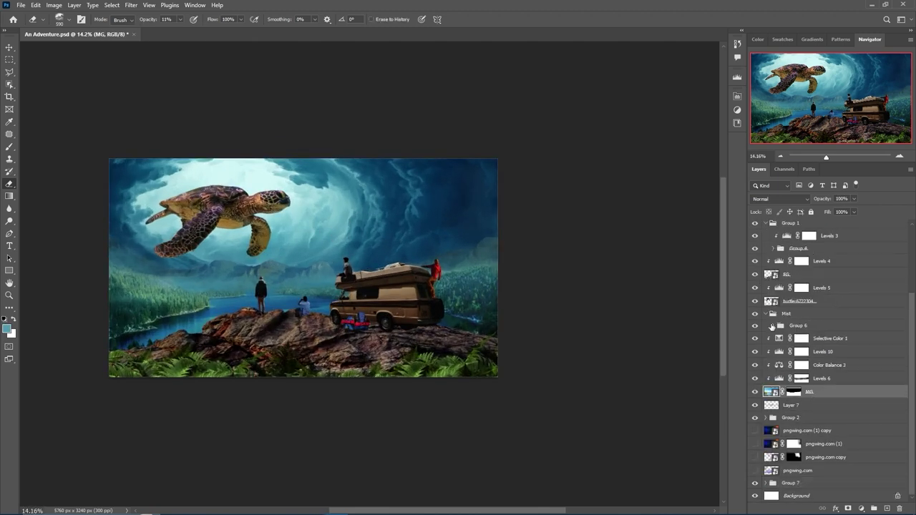
{"action": "left_click", "coordinate": [863, 422]}
Step: Adjust the midtones and colorize the rock to a blue-grey hue
{"action": "left_click", "coordinate": [637, 143]}
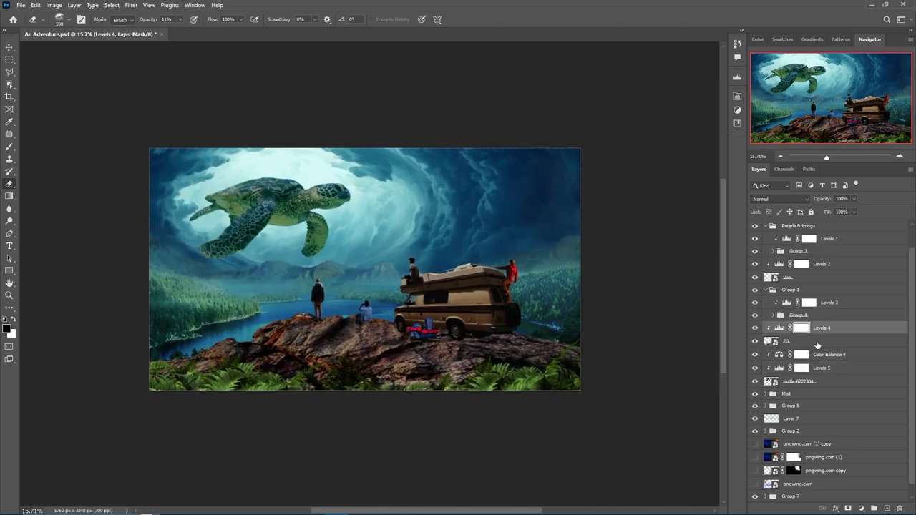
{"action": "double_click", "coordinate": [776, 328]}
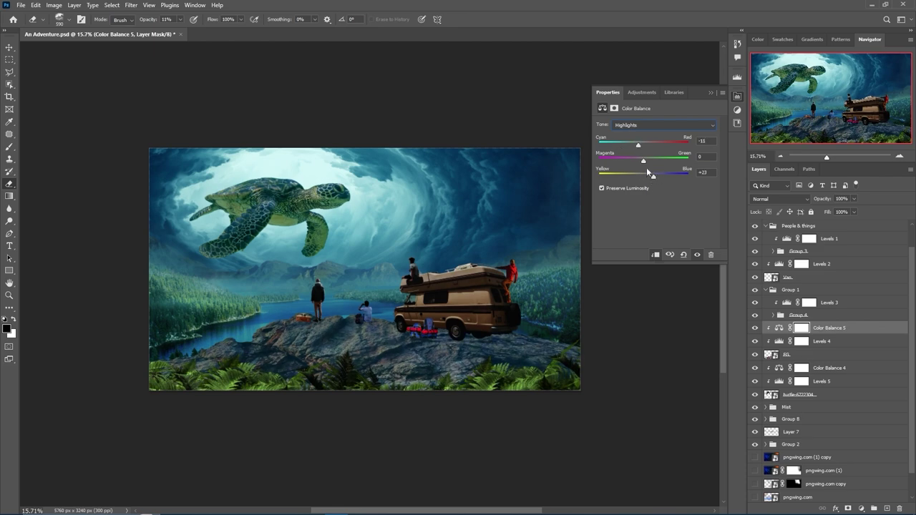
{"action": "left_click", "coordinate": [647, 211]}
{"action": "left_click_drag", "start_coordinate": [626, 178], "coordinate": [667, 162]}
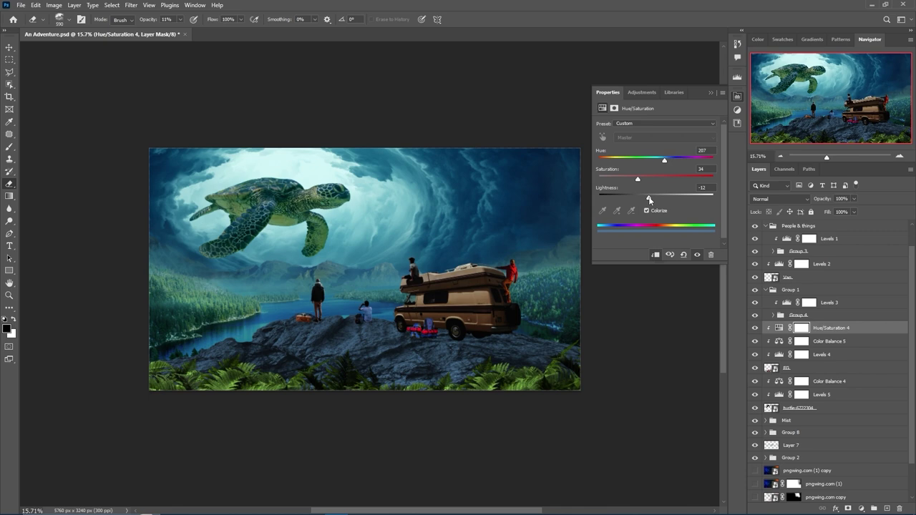
Step: Edit the Levels 3 settings and balance the van's highlights
{"action": "left_click", "coordinate": [710, 92]}
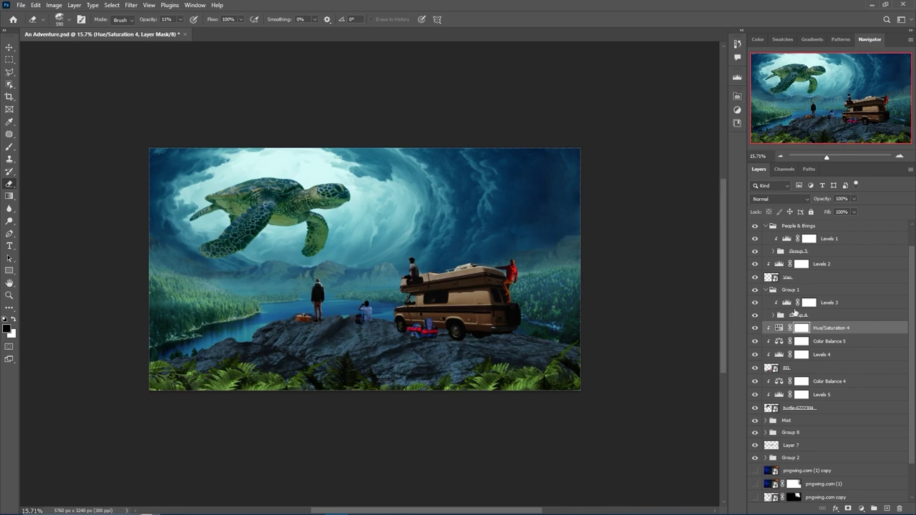
{"action": "double_click", "coordinate": [786, 302]}
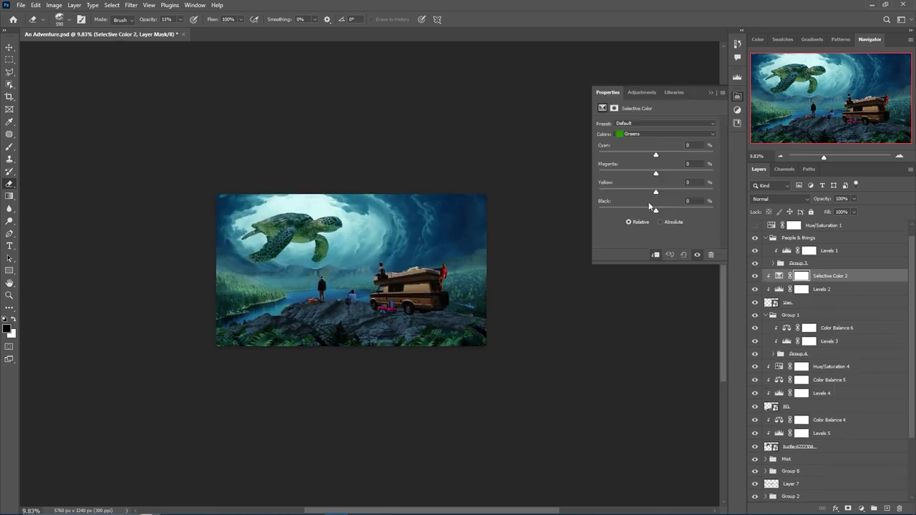
{"action": "left_click", "coordinate": [639, 135]}
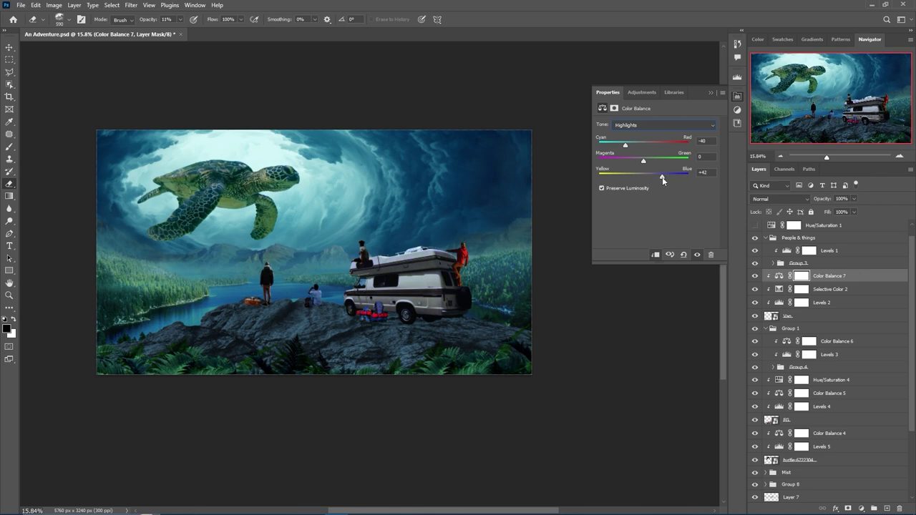
{"action": "left_click", "coordinate": [633, 125]}
Step: Add Levels above Color Balance 7, adjust the person's highlights, and paint its mask
{"action": "left_click", "coordinate": [860, 508]}
{"action": "left_click", "coordinate": [859, 380]}
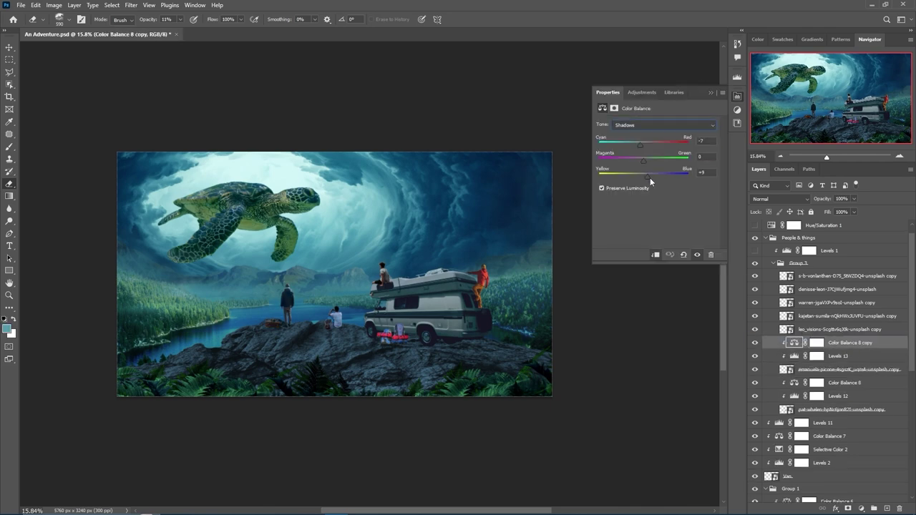
{"action": "left_click", "coordinate": [661, 125]}
{"action": "left_click", "coordinate": [630, 148]}
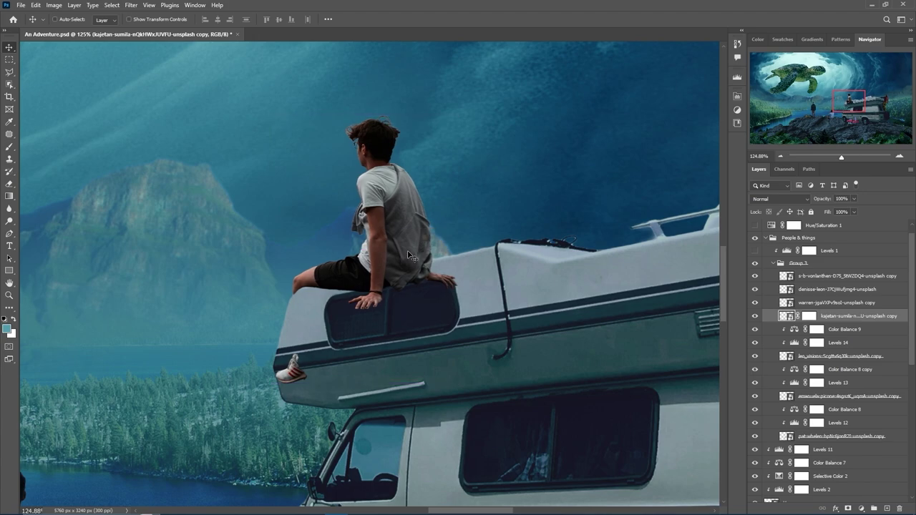
{"action": "key", "text": "b"}
{"action": "scroll", "coordinate": [351, 276], "scroll_direction": "up", "scroll_amount": 3}
{"action": "scroll", "coordinate": [794, 450], "scroll_direction": "down", "scroll_amount": 2}
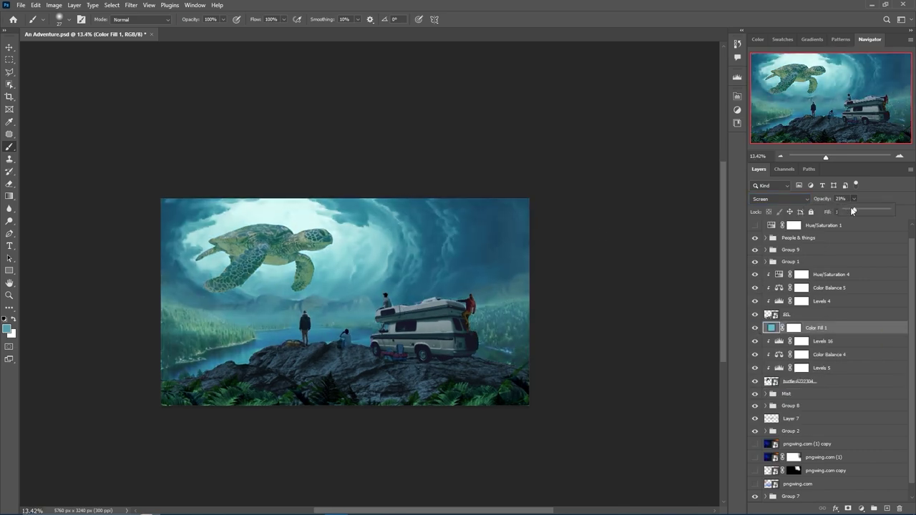
Step: Show the pngwing.com cloud layer, shift it across the sky, and mask the pink sky over the turtle
{"action": "left_click", "coordinate": [754, 469]}
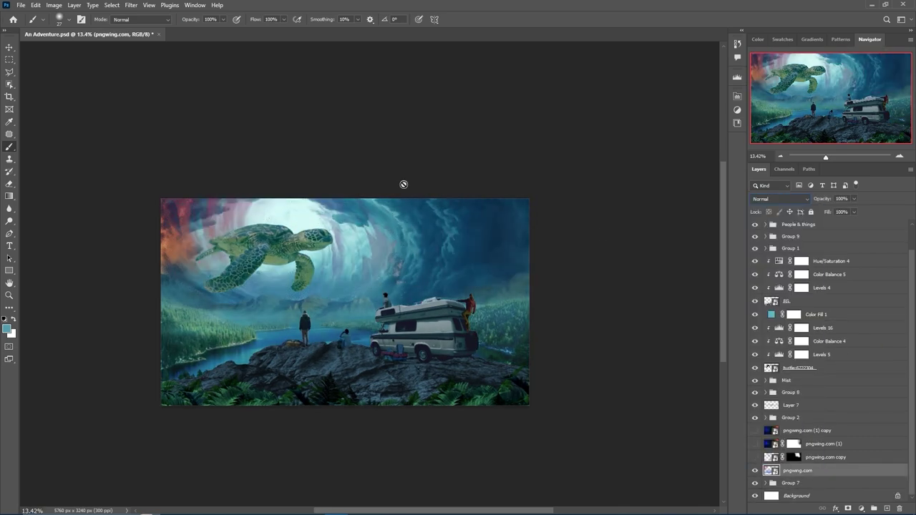
{"action": "left_click_drag", "start_coordinate": [346, 284], "coordinate": [269, 283]}
{"action": "key", "text": "Return"}
{"action": "key", "text": "b"}
{"action": "left_click_drag", "start_coordinate": [231, 219], "coordinate": [294, 236]}
Step: Show pngwing.com copy 2, duplicate it, and distort the copy to fit the sky
{"action": "left_click", "coordinate": [805, 470]}
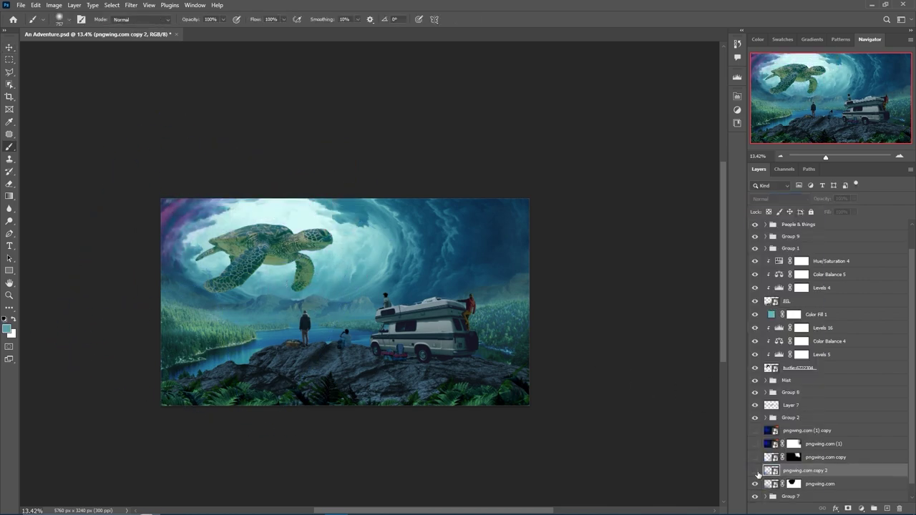
{"action": "key", "text": "ctrl+j"}
{"action": "key", "text": "ctrl+t"}
{"action": "left_click_drag", "start_coordinate": [366, 240], "coordinate": [481, 91]}
{"action": "key", "text": "Return"}
{"action": "mouse_move", "coordinate": [849, 508]}
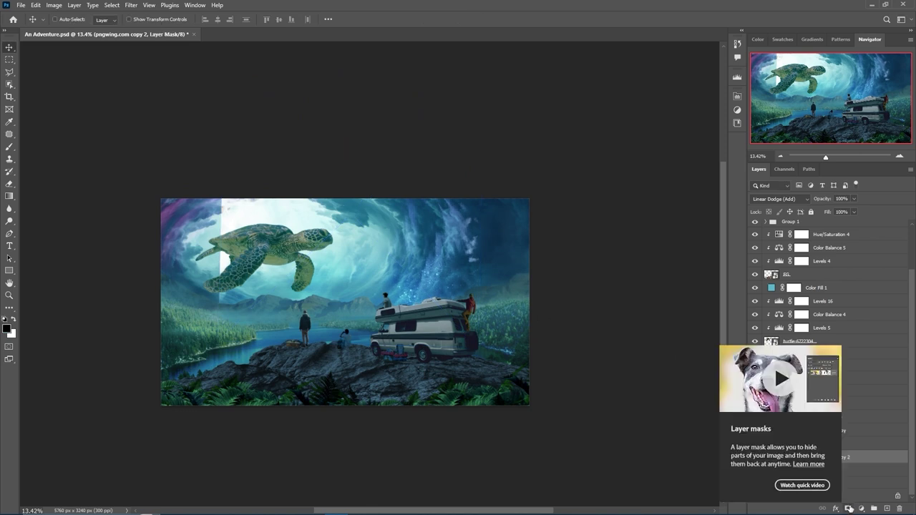
Step: Mask the bright sky edge near the turtle and tint the clouds blue with Colorize
{"action": "key", "text": "b"}
{"action": "mouse_move", "coordinate": [243, 215]}
{"action": "left_mouse_down"}
{"action": "mouse_move", "coordinate": [245, 266]}
{"action": "mouse_move", "coordinate": [307, 286]}
{"action": "left_mouse_up"}
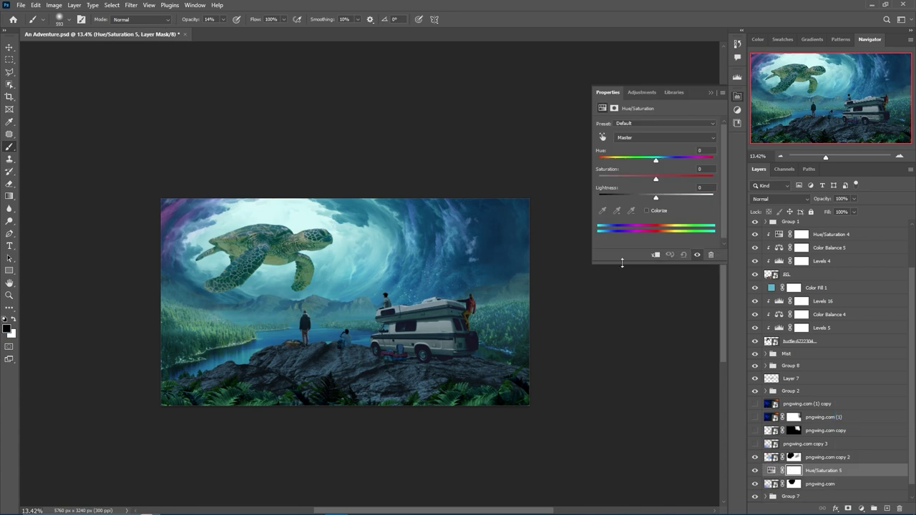
{"action": "mouse_move", "coordinate": [660, 196]}
{"action": "left_mouse_down"}
{"action": "mouse_move", "coordinate": [644, 199]}
{"action": "mouse_move", "coordinate": [660, 197]}
{"action": "left_mouse_up"}
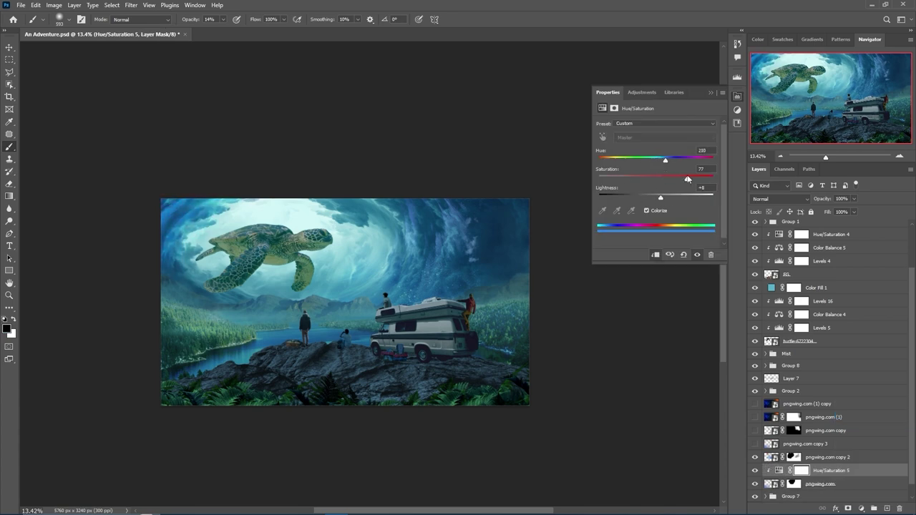
{"action": "left_click", "coordinate": [713, 96]}
Step: Reshape the light-beam cloud layer over the sky and mask its hard edges at 100% brush opacity
{"action": "left_click", "coordinate": [754, 443]}
{"action": "left_click", "coordinate": [804, 443]}
{"action": "key", "text": "ctrl+t"}
{"action": "left_click_drag", "start_coordinate": [205, 107], "coordinate": [235, 104]}
{"action": "mouse_move", "coordinate": [381, 179]}
{"action": "left_mouse_down"}
{"action": "mouse_move", "coordinate": [381, 273]}
{"action": "mouse_move", "coordinate": [386, 215]}
{"action": "left_mouse_up"}
{"action": "key", "text": "Return"}
{"action": "key", "text": "b"}
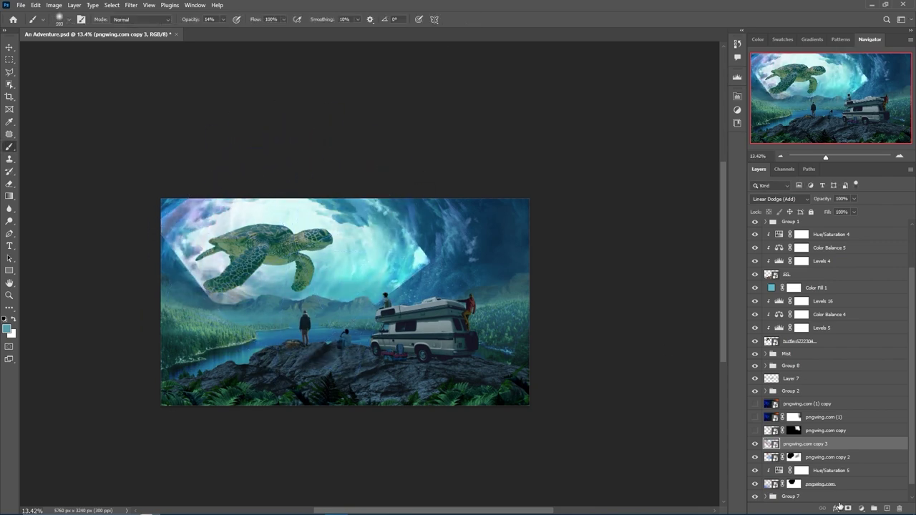
{"action": "left_click", "coordinate": [847, 508]}
{"action": "left_click", "coordinate": [224, 19]}
{"action": "left_click_drag", "start_coordinate": [223, 28], "coordinate": [265, 28]}
{"action": "mouse_move", "coordinate": [401, 215]}
{"action": "left_mouse_down"}
{"action": "mouse_move", "coordinate": [378, 296]}
{"action": "mouse_move", "coordinate": [190, 230]}
{"action": "left_mouse_up"}
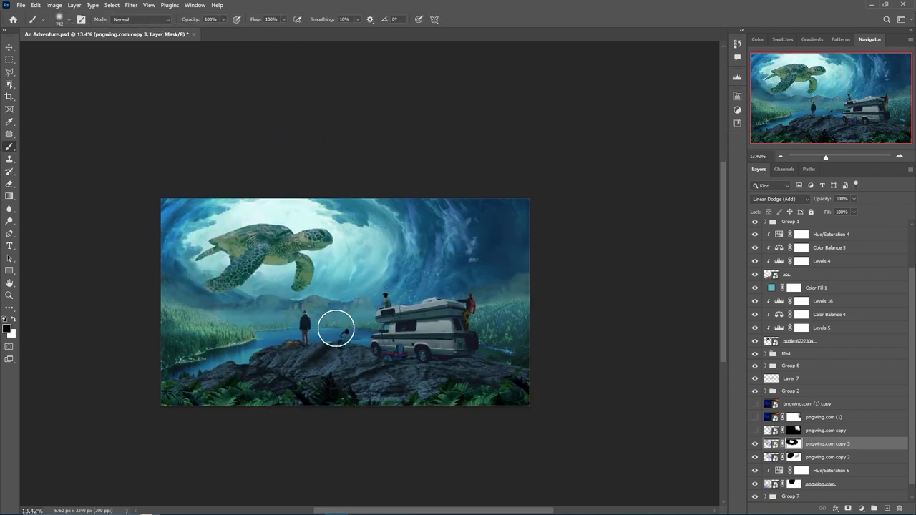
Step: Rotate pngwing.com copy about 165.7°, distort it, and hide it with a black mask using a ~668 px brush
{"action": "left_click", "coordinate": [754, 430]}
{"action": "left_click", "coordinate": [822, 430]}
{"action": "key", "text": "ctrl+t"}
{"action": "left_click_drag", "start_coordinate": [630, 178], "coordinate": [606, 284]}
{"action": "key", "text": "Return"}
{"action": "key", "text": "ctrl+t"}
{"action": "left_click_drag", "start_coordinate": [484, 247], "coordinate": [498, 298]}
{"action": "key", "text": "Return"}
{"action": "left_click", "coordinate": [861, 508], "text": "alt"}
{"action": "right_click", "coordinate": [487, 271], "text": "alt"}
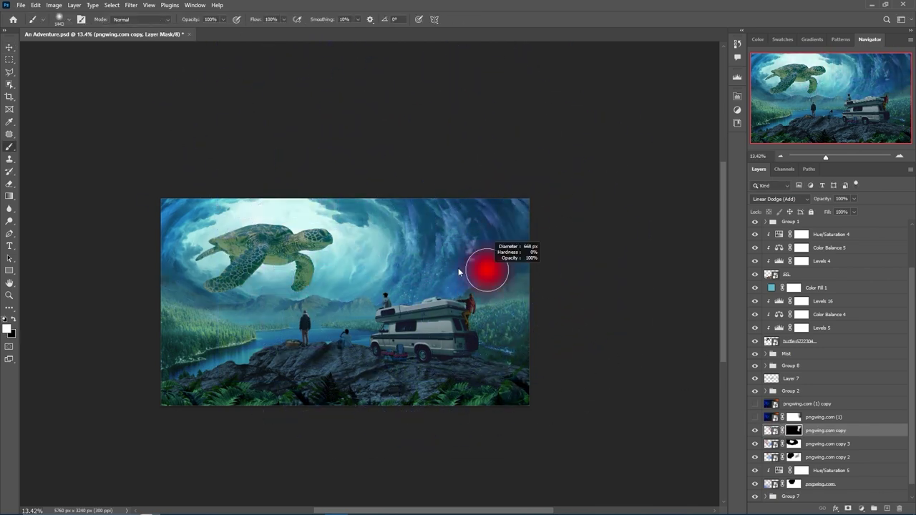
Step: Show pngwing.com (1) and move the nebula into the upper-right sky
{"action": "left_click", "coordinate": [754, 416]}
{"action": "key", "text": "v"}
{"action": "mouse_move", "coordinate": [445, 195]}
{"action": "left_mouse_down"}
{"action": "mouse_move", "coordinate": [459, 254]}
{"action": "mouse_move", "coordinate": [470, 211]}
{"action": "left_mouse_up"}
Step: Rotate the nebula layer about 38.8° and mask it away from the left forest
{"action": "key", "text": "ctrl+t"}
{"action": "left_click_drag", "start_coordinate": [542, 311], "coordinate": [558, 96]}
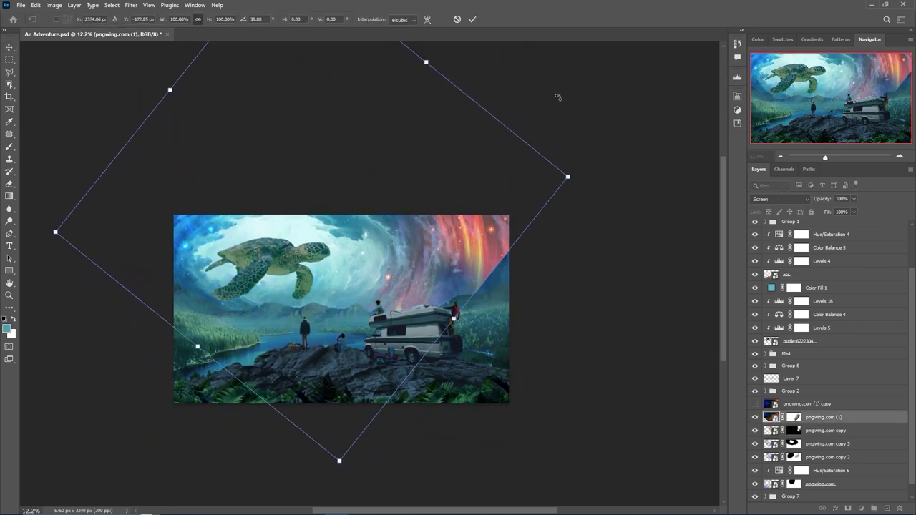
{"action": "key", "text": "Return"}
{"action": "left_click", "coordinate": [794, 416]}
{"action": "key", "text": "b"}
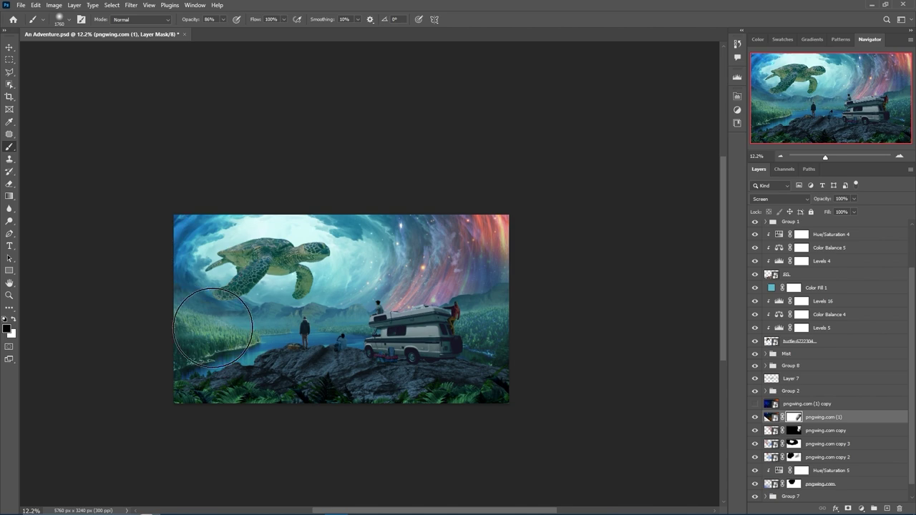
{"action": "left_click_drag", "start_coordinate": [457, 222], "coordinate": [529, 207]}
{"action": "key", "text": "1"}
{"action": "key", "text": "2"}
{"action": "key", "text": "x"}
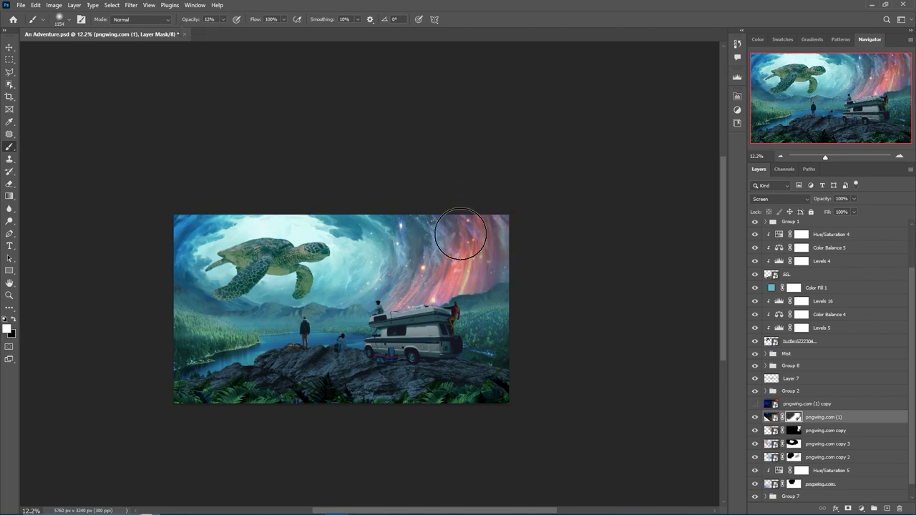
Step: Show the pngwing.com (1) copy layer, rotate it, and add a layer mask
{"action": "left_click", "coordinate": [806, 404]}
{"action": "key", "text": "ctrl+t"}
{"action": "mouse_move", "coordinate": [501, 415]}
{"action": "left_mouse_down"}
{"action": "mouse_move", "coordinate": [480, 384]}
{"action": "mouse_move", "coordinate": [431, 235]}
{"action": "left_mouse_up"}
{"action": "key", "text": "Return"}
{"action": "left_click", "coordinate": [848, 507]}
{"action": "right_click", "coordinate": [195, 229]}
{"action": "key", "text": "Escape"}
Step: Warp the nebula copy to follow the vortex and lower its opacity to 54%
{"action": "key", "text": "ctrl+t"}
{"action": "right_click", "coordinate": [414, 225]}
{"action": "left_click", "coordinate": [451, 321]}
{"action": "left_click_drag", "start_coordinate": [202, 245], "coordinate": [238, 213]}
{"action": "key", "text": "ctrl+z"}
{"action": "key", "text": "ctrl+z"}
{"action": "key", "text": "Escape"}
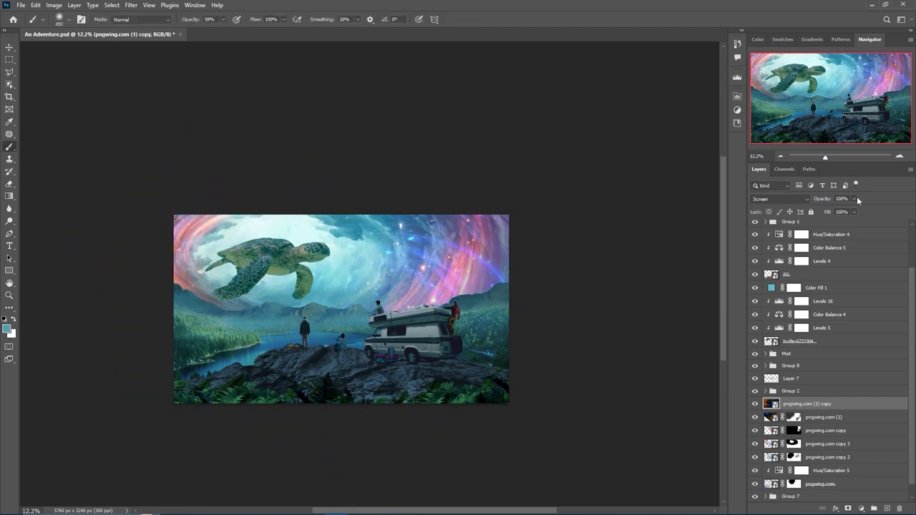
{"action": "left_click_drag", "start_coordinate": [822, 198], "coordinate": [801, 198]}
{"action": "left_click", "coordinate": [847, 508]}
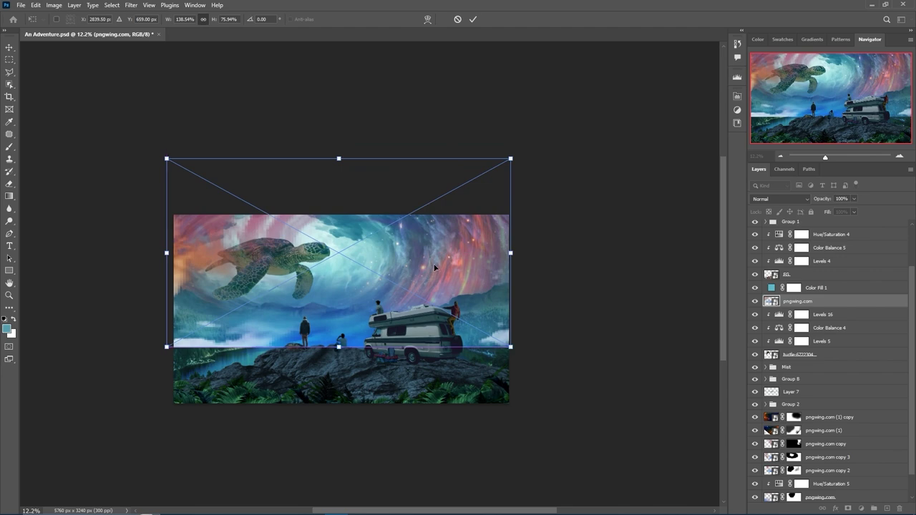
Step: Blend the stretched sky layer's lower edge into the scene and set it to Screen mode
{"action": "key", "text": "Return"}
{"action": "key", "text": "b"}
{"action": "mouse_move", "coordinate": [501, 336]}
{"action": "left_mouse_down"}
{"action": "mouse_move", "coordinate": [311, 333]}
{"action": "mouse_move", "coordinate": [199, 362]}
{"action": "left_mouse_up"}
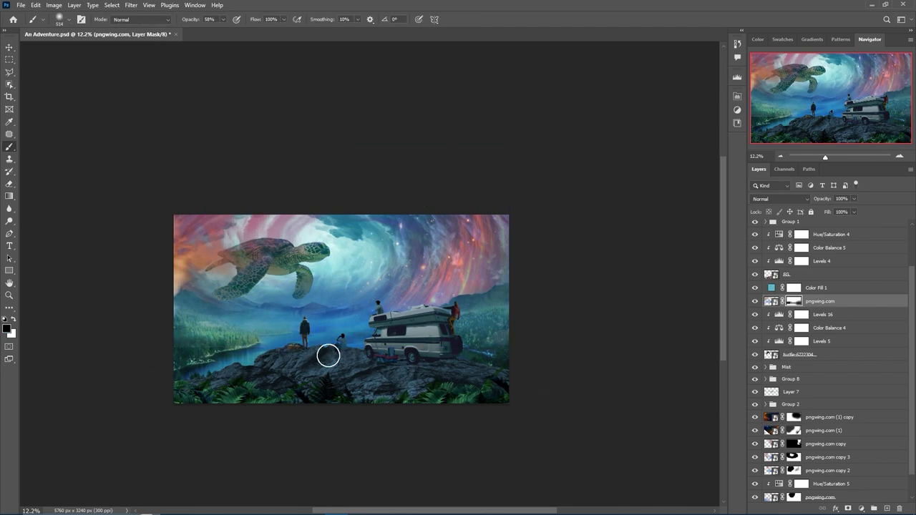
{"action": "key", "text": "v"}
{"action": "left_click", "coordinate": [779, 198]}
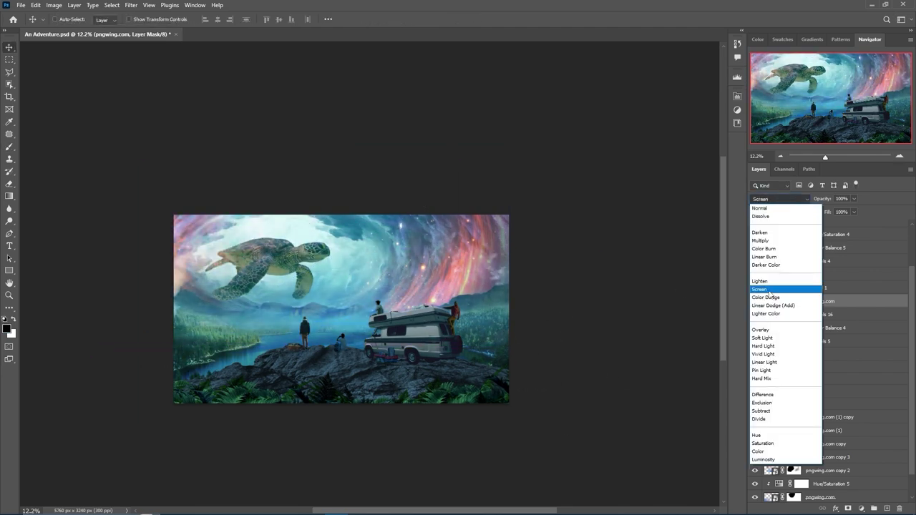
{"action": "left_click", "coordinate": [765, 289]}
{"action": "key", "text": "b"}
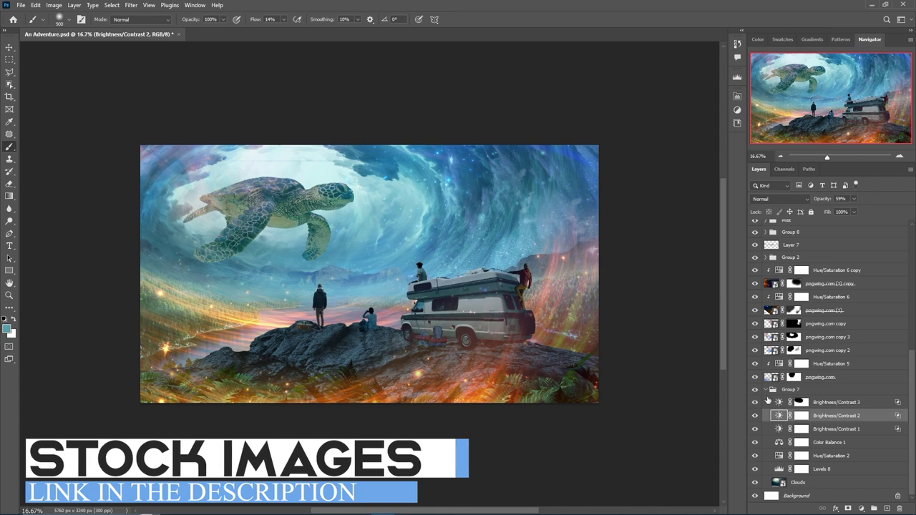
Step: Expand Group 2 and select the Levels 9 mask
{"action": "left_click", "coordinate": [765, 470]}
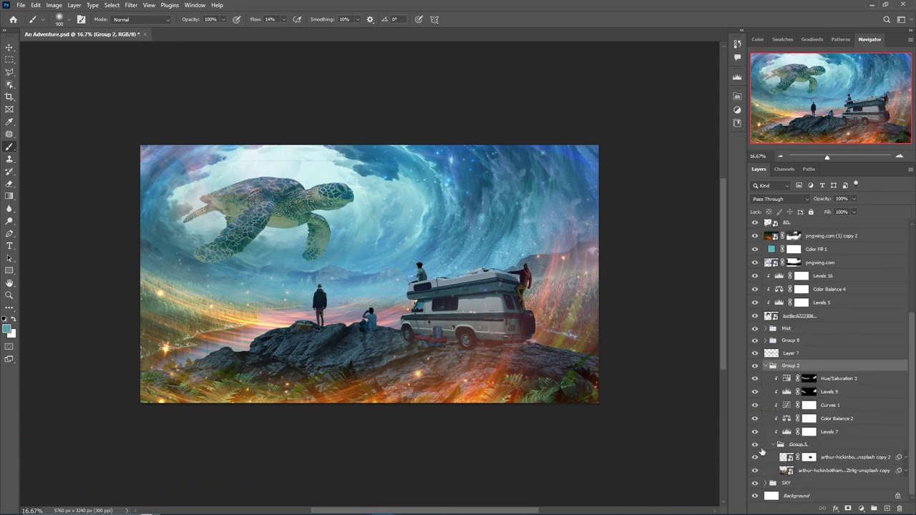
{"action": "scroll", "coordinate": [823, 400], "scroll_direction": "down", "scroll_amount": 2}
{"action": "left_click", "coordinate": [828, 419]}
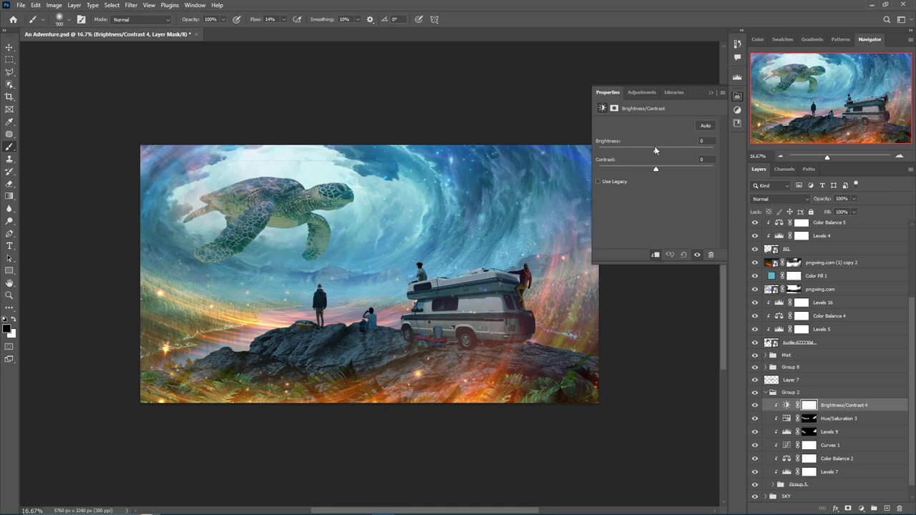
{"action": "double_click", "coordinate": [770, 409]}
{"action": "key", "text": "Escape"}
Step: In Group 8, add a Brightness/Contrast adjustment and paint glow onto the left and right edges
{"action": "left_click", "coordinate": [764, 392]}
{"action": "left_click", "coordinate": [765, 367]}
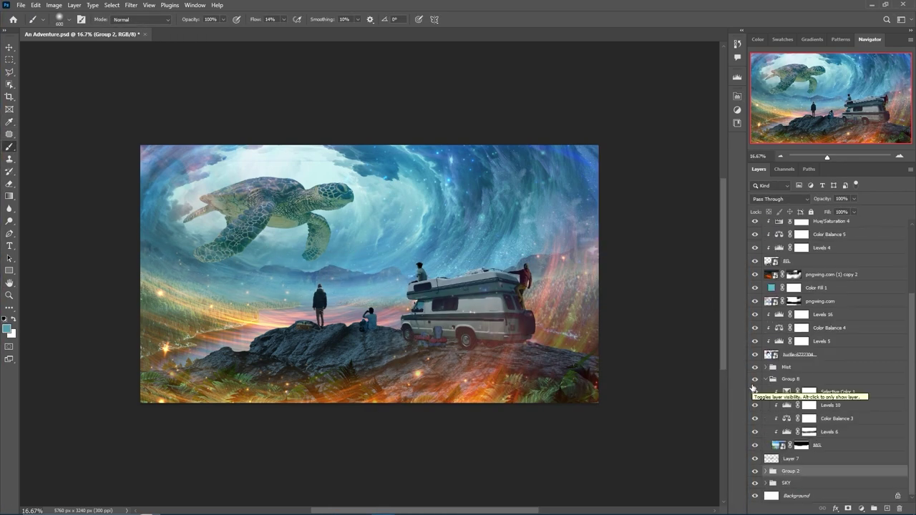
{"action": "left_click", "coordinate": [794, 379]}
{"action": "left_click", "coordinate": [861, 508]}
{"action": "left_click", "coordinate": [816, 375]}
{"action": "mouse_move", "coordinate": [372, 292]}
{"action": "left_mouse_down"}
{"action": "mouse_move", "coordinate": [310, 303]}
{"action": "mouse_move", "coordinate": [550, 323]}
{"action": "left_mouse_up"}
Step: Add another Brightness/Contrast layer and paint glow on the lower left and right with a 700 px brush
{"action": "left_click", "coordinate": [860, 508]}
{"action": "left_click", "coordinate": [815, 374]}
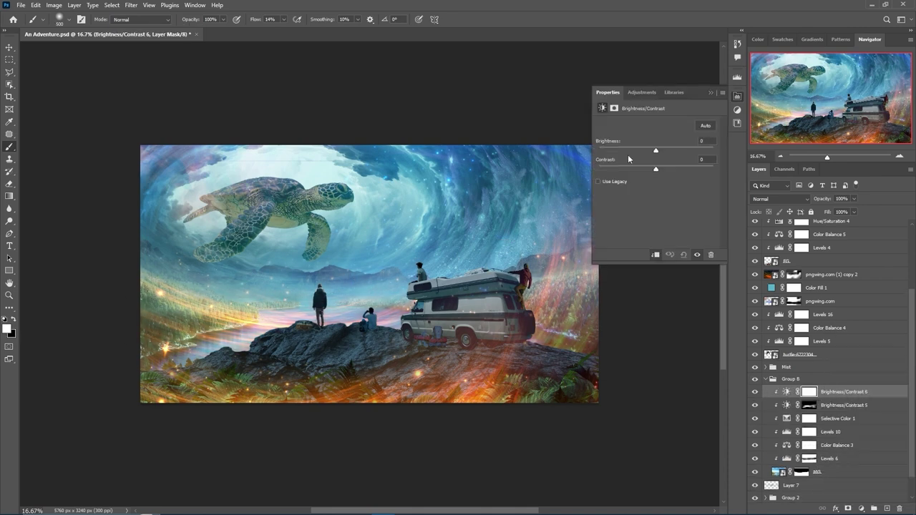
{"action": "key", "text": "bracketright"}
{"action": "key", "text": "bracketright"}
{"action": "key", "text": "bracketright"}
{"action": "key", "text": "bracketleft"}
{"action": "key", "text": "bracketleft"}
{"action": "key", "text": "bracketleft"}
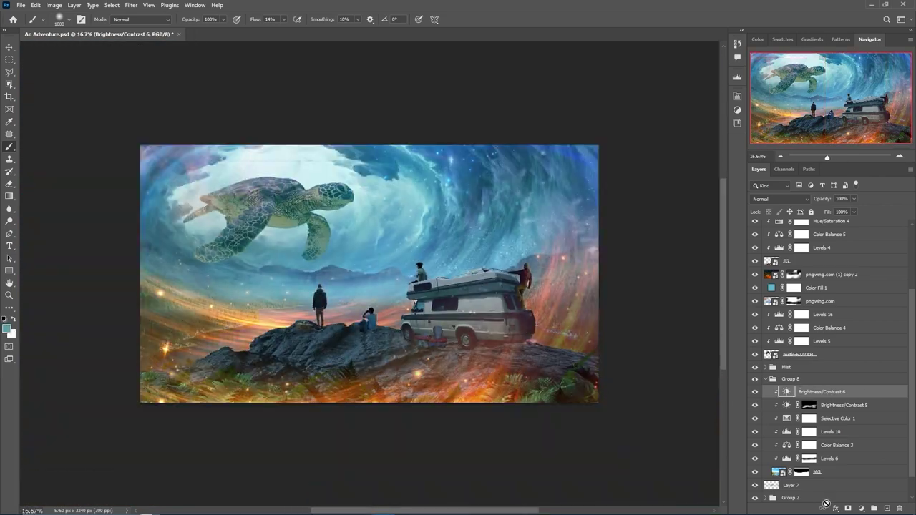
{"action": "left_click_drag", "start_coordinate": [565, 308], "coordinate": [152, 347]}
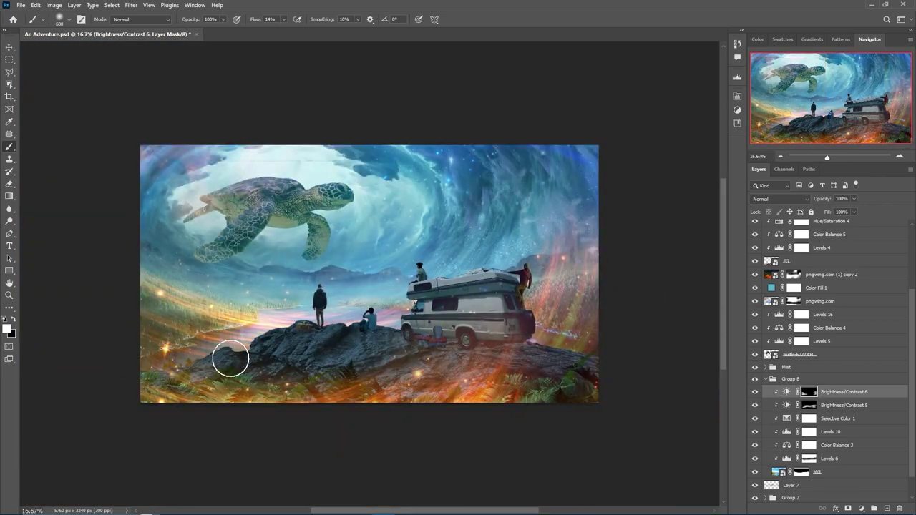
{"action": "key", "text": "bracketleft"}
Step: Add Brightness/Contrast 7 and brighten the lower-left rocks and horizon with a 200 px brush
{"action": "left_click", "coordinate": [861, 508]}
{"action": "left_click", "coordinate": [823, 379]}
{"action": "left_click", "coordinate": [754, 392]}
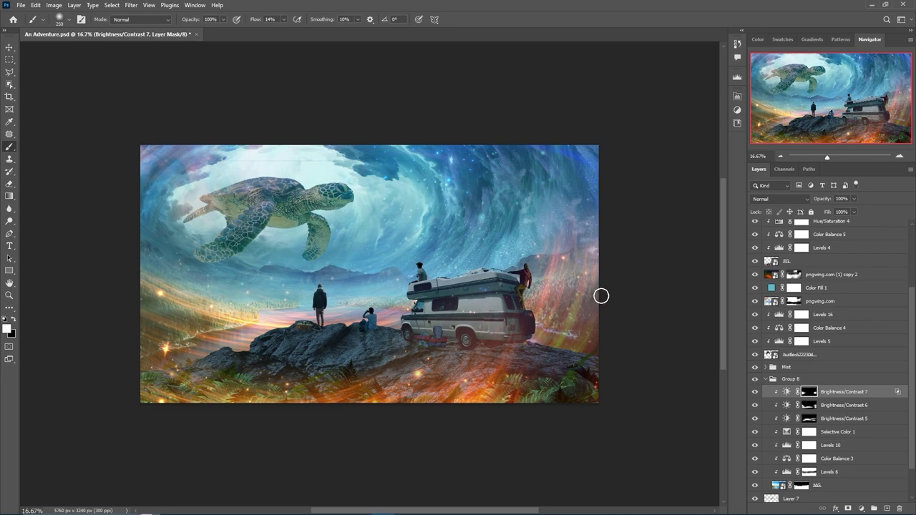
{"action": "key", "text": "bracketleft"}
{"action": "left_click_drag", "start_coordinate": [211, 337], "coordinate": [276, 329]}
{"action": "left_click", "coordinate": [765, 379]}
Step: Add Brightness/Contrast 8 with a black mask and paint it over the turtle's underside and flippers
{"action": "left_click", "coordinate": [861, 508]}
{"action": "key", "text": "ctrl+i"}
{"action": "key", "text": "ctrl+plus"}
{"action": "key", "text": "ctrl+plus"}
{"action": "key", "text": "bracketleft"}
{"action": "key", "text": "bracketleft"}
{"action": "key", "text": "bracketleft"}
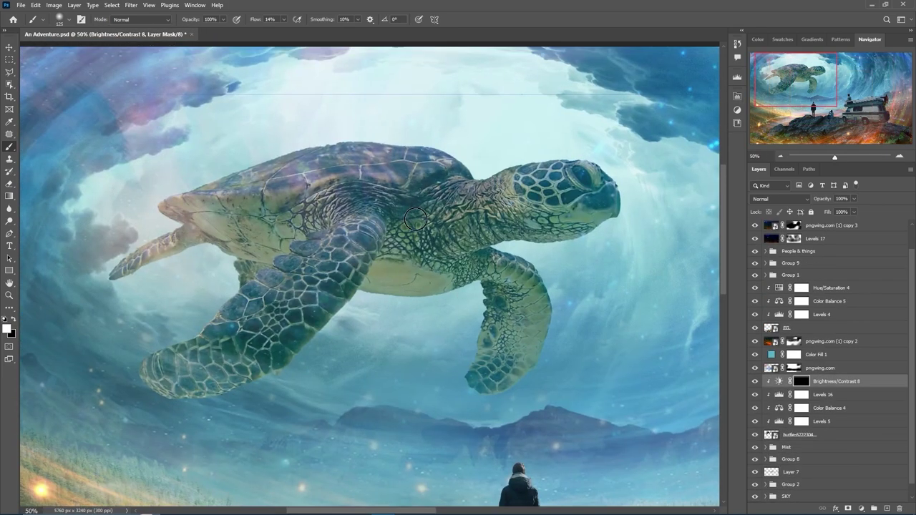
{"action": "mouse_move", "coordinate": [527, 229]}
{"action": "left_mouse_down"}
{"action": "mouse_move", "coordinate": [483, 254]}
{"action": "mouse_move", "coordinate": [603, 205]}
{"action": "mouse_move", "coordinate": [303, 205]}
{"action": "mouse_move", "coordinate": [183, 244]}
{"action": "left_mouse_up"}
{"action": "key", "text": "bracketleft"}
{"action": "key", "text": "bracketleft"}
{"action": "key", "text": "bracketleft"}
{"action": "left_click_drag", "start_coordinate": [160, 368], "coordinate": [351, 258]}
{"action": "key", "text": "bracketleft"}
{"action": "left_click_drag", "start_coordinate": [501, 272], "coordinate": [518, 287]}
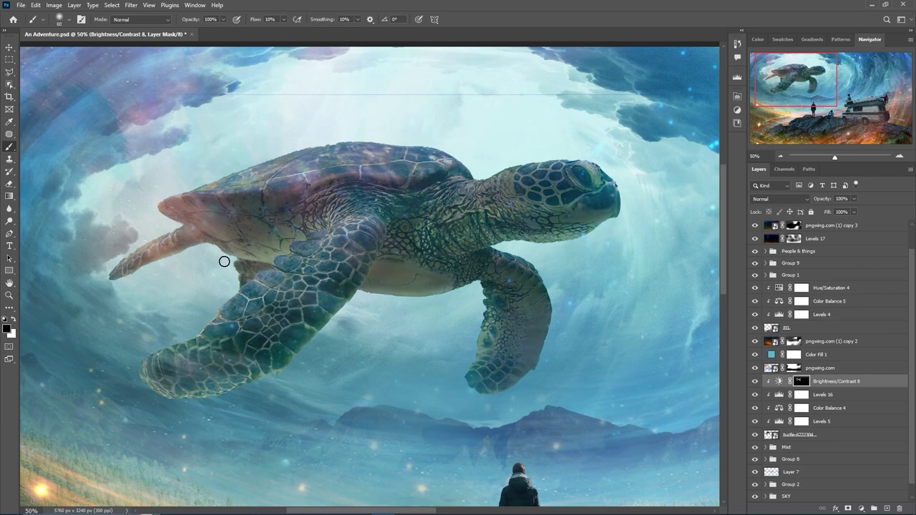
Step: Add an Exposure adjustment and paint its mask over the turtle's head, front flipper and shell
{"action": "left_click", "coordinate": [861, 507]}
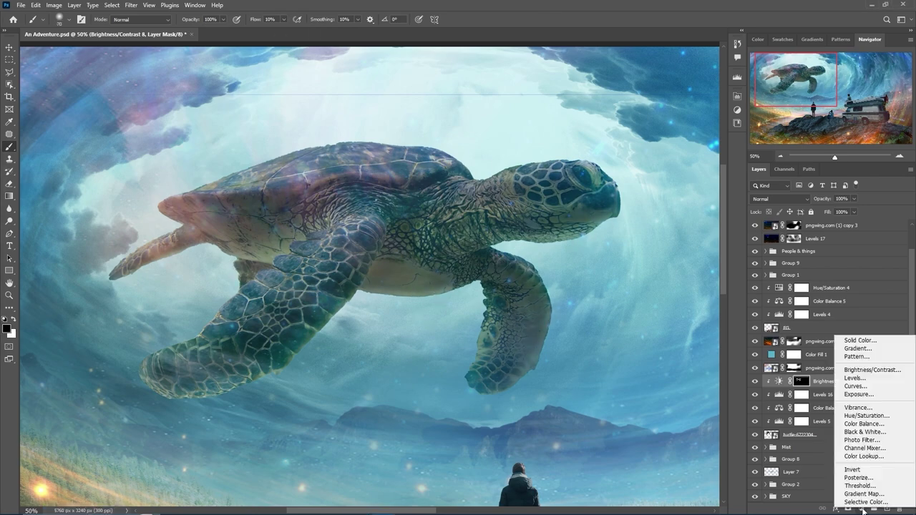
{"action": "left_click", "coordinate": [858, 322]}
{"action": "key", "text": "ctrl+i"}
{"action": "key", "text": "shift+0"}
{"action": "key", "text": "ctrl+i"}
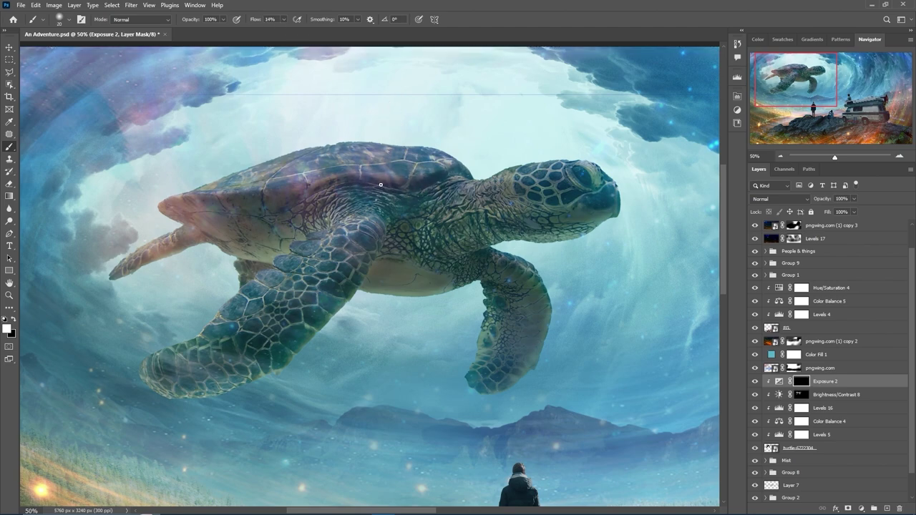
{"action": "left_click_drag", "start_coordinate": [280, 199], "coordinate": [263, 212]}
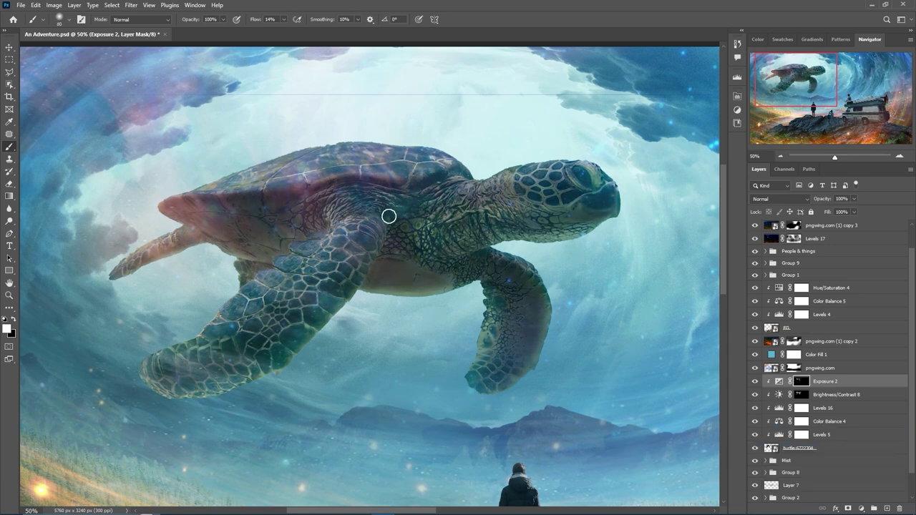
{"action": "left_click_drag", "start_coordinate": [363, 213], "coordinate": [276, 353]}
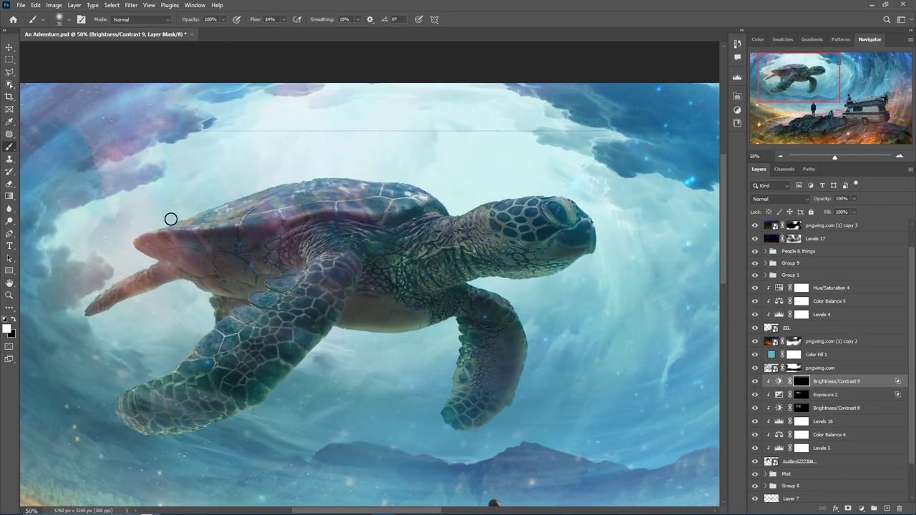
{"action": "left_click_drag", "start_coordinate": [170, 219], "coordinate": [258, 216]}
{"action": "key", "text": "x"}
{"action": "key", "text": "bracketleft"}
{"action": "key", "text": "bracketleft"}
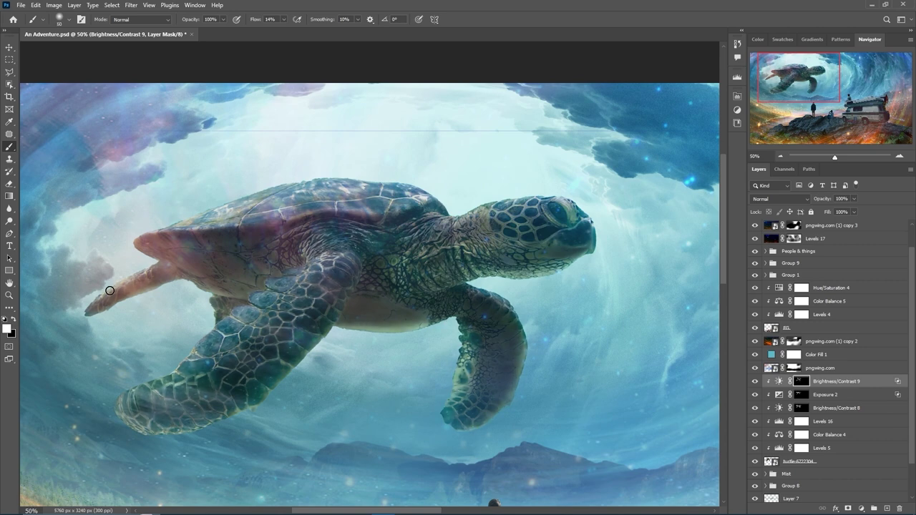
Step: Add a clipped Exposure layer with a black mask and paint brightness onto the turtle's flipper
{"action": "left_click", "coordinate": [795, 395]}
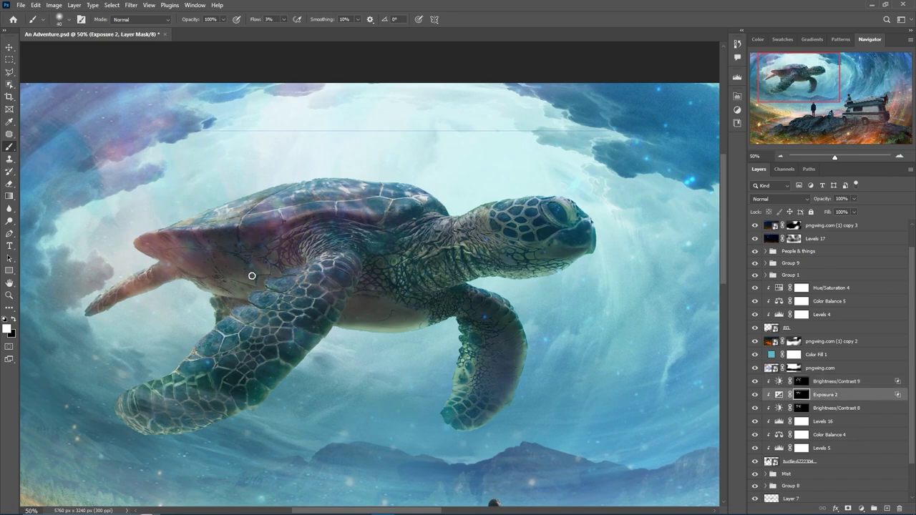
{"action": "key", "text": "ctrl+0"}
{"action": "key", "text": "ctrl+r"}
{"action": "key", "text": "ctrl+plus"}
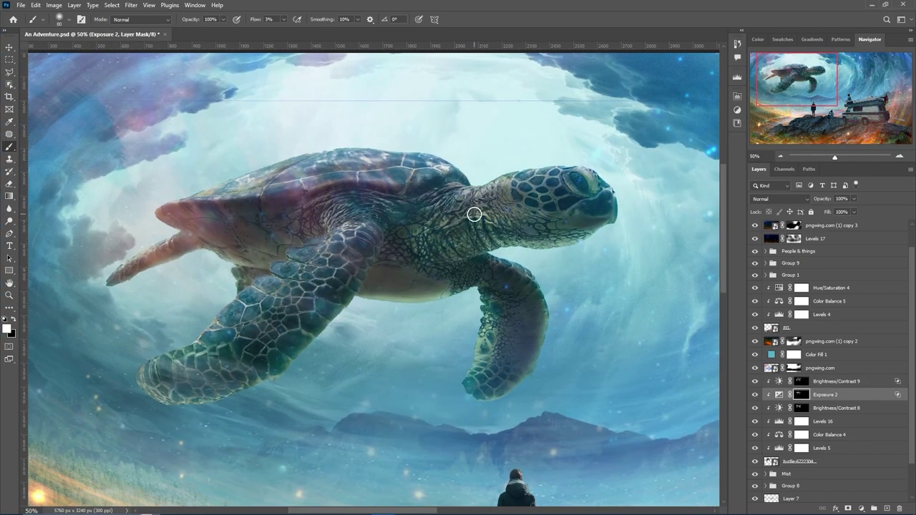
{"action": "key", "text": "ctrl+shift+n"}
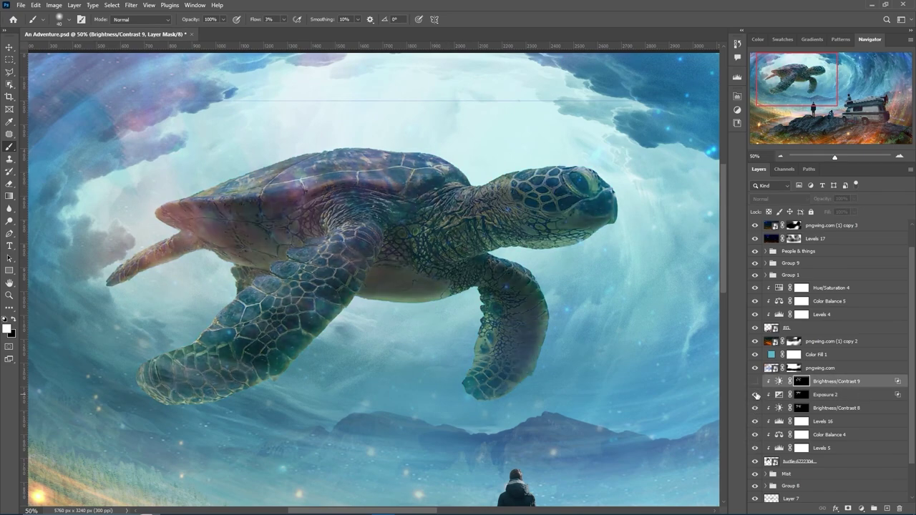
{"action": "key", "text": "ctrl+i"}
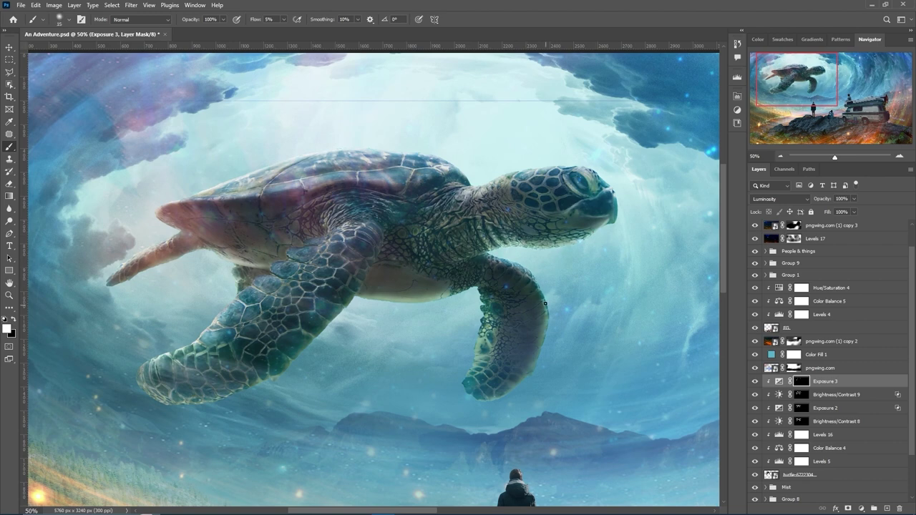
{"action": "left_click_drag", "start_coordinate": [469, 371], "coordinate": [513, 350]}
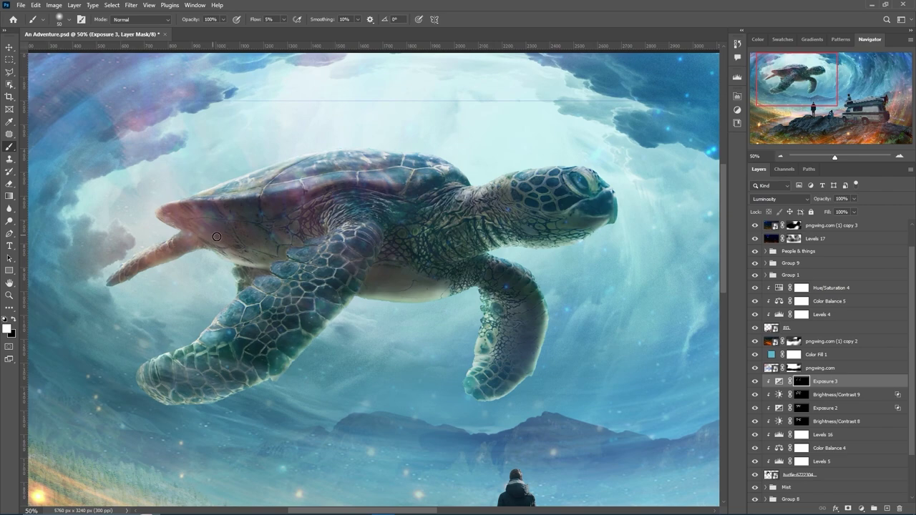
Step: Add another Exposure adjustment layer with an inverted, hidden mask and review the turtle
{"action": "key", "text": "ctrl+minus"}
{"action": "left_click", "coordinate": [860, 508]}
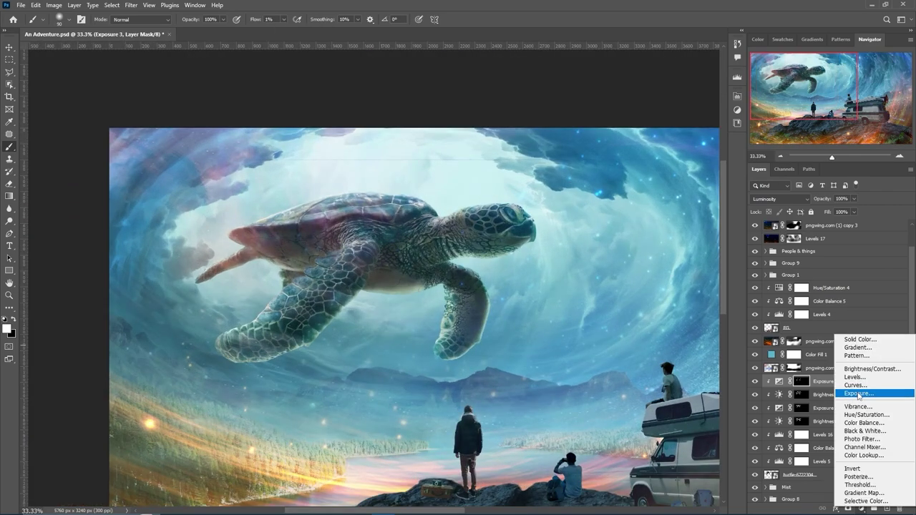
{"action": "left_click", "coordinate": [815, 400]}
{"action": "key", "text": "ctrl+i"}
{"action": "key", "text": "ctrl+plus"}
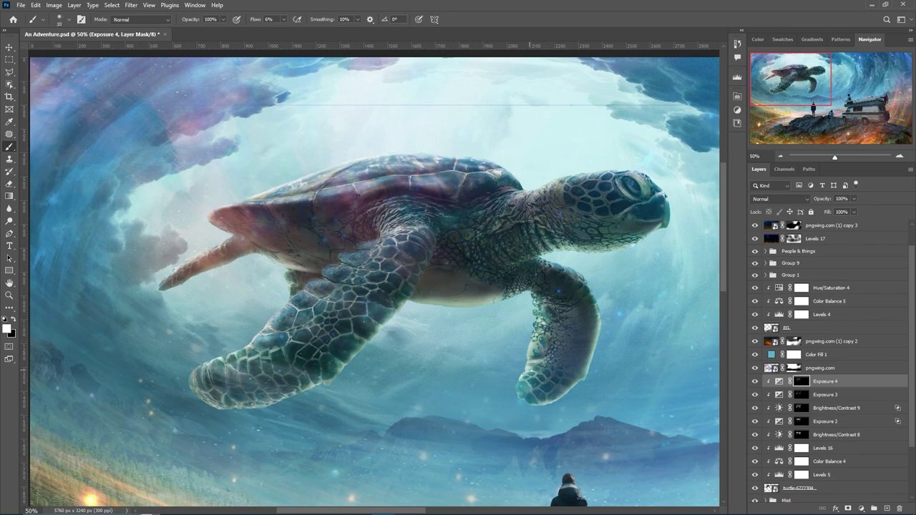
{"action": "key", "text": "ctrl+minus"}
{"action": "key", "text": "ctrl+minus"}
{"action": "key", "text": "ctrl+minus"}
{"action": "scroll", "coordinate": [830, 357], "scroll_direction": "down", "scroll_amount": 5}
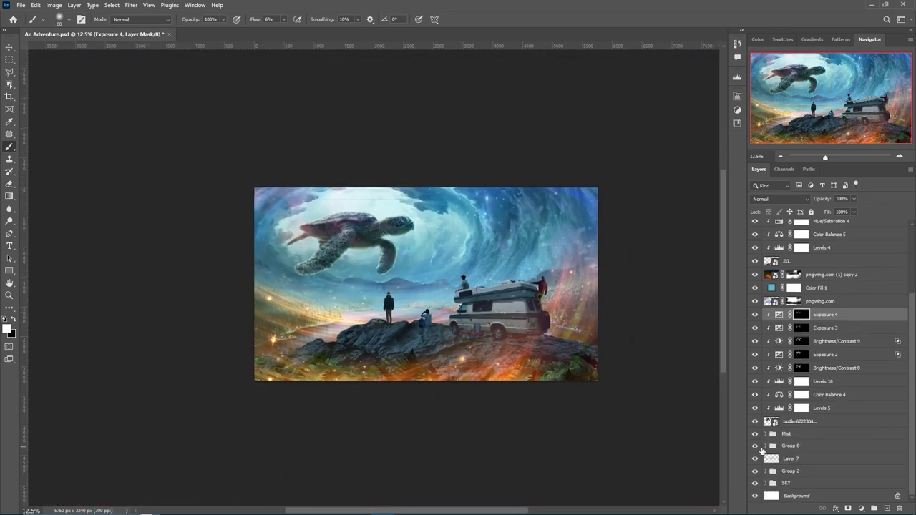
Step: Select the mountains group, pan over to the van, then expand and select the MG group
{"action": "left_click", "coordinate": [822, 378]}
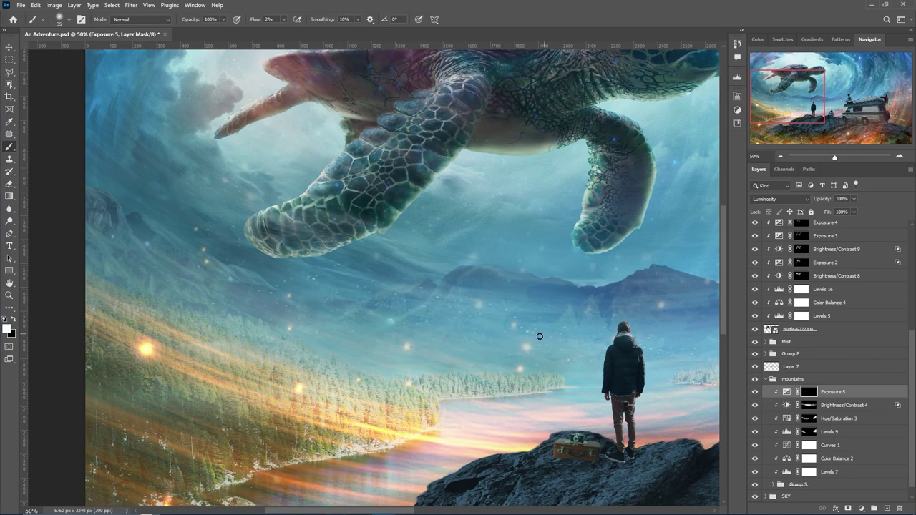
{"action": "left_click_drag", "start_coordinate": [580, 318], "coordinate": [358, 303]}
{"action": "left_click_drag", "start_coordinate": [600, 261], "coordinate": [563, 226]}
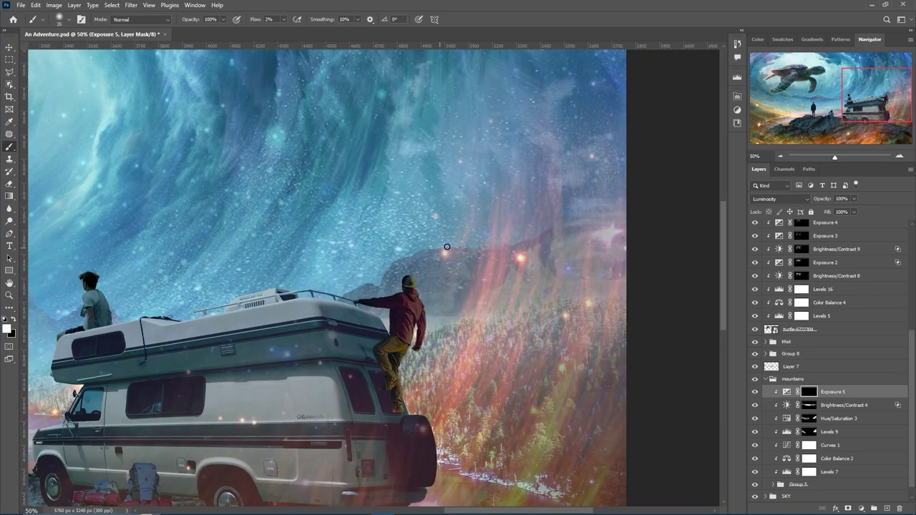
{"action": "scroll", "coordinate": [437, 311], "scroll_direction": "down", "scroll_amount": 3}
{"action": "scroll", "coordinate": [469, 280], "scroll_direction": "up", "scroll_amount": 1}
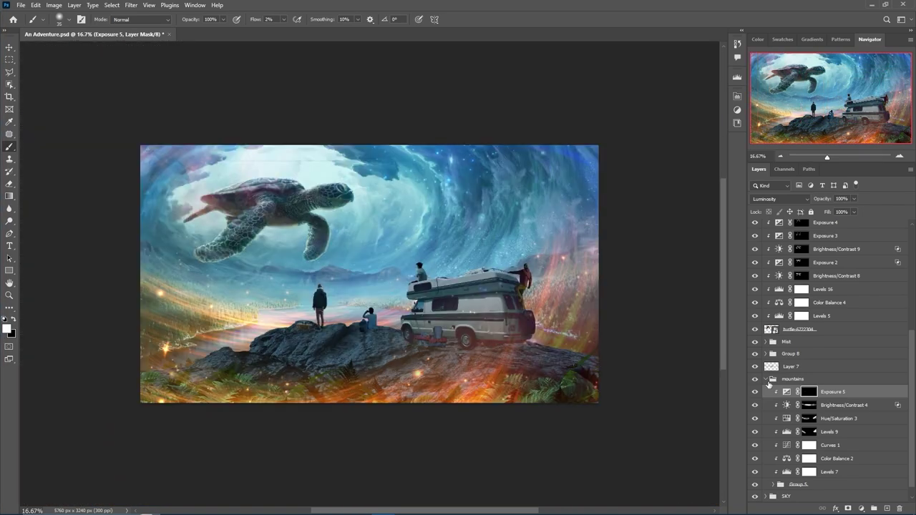
{"action": "scroll", "coordinate": [401, 243], "scroll_direction": "up", "scroll_amount": 1}
{"action": "scroll", "coordinate": [350, 207], "scroll_direction": "up", "scroll_amount": 1}
{"action": "scroll", "coordinate": [260, 227], "scroll_direction": "down", "scroll_amount": 2}
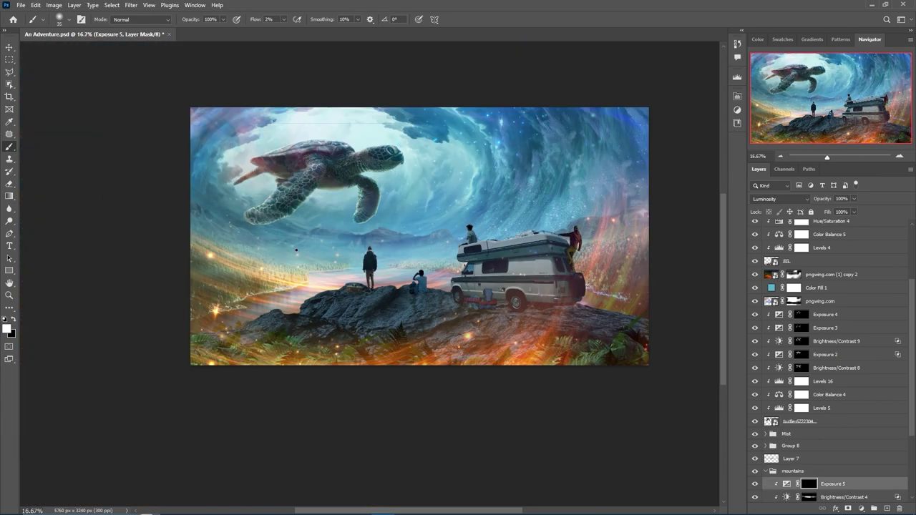
{"action": "left_click", "coordinate": [825, 314]}
{"action": "left_click", "coordinate": [873, 508]}
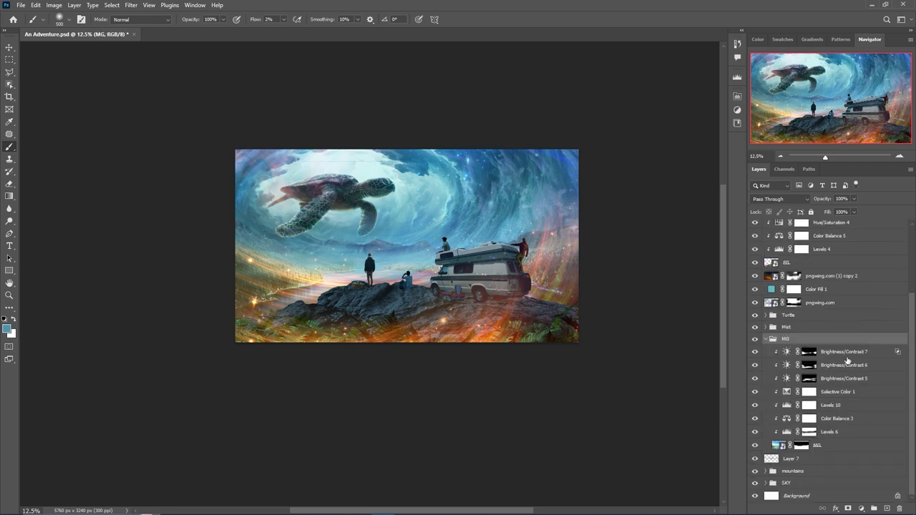
Step: Brush white on the mask to brighten the orange glow along the left horizon, then hide Hue/Saturation 4
{"action": "type", "text": "6"}
{"action": "mouse_move", "coordinate": [322, 276]}
{"action": "left_mouse_down"}
{"action": "mouse_move", "coordinate": [261, 259]}
{"action": "mouse_move", "coordinate": [312, 285]}
{"action": "mouse_move", "coordinate": [272, 279]}
{"action": "mouse_move", "coordinate": [289, 279]}
{"action": "mouse_move", "coordinate": [231, 259]}
{"action": "mouse_move", "coordinate": [265, 287]}
{"action": "left_mouse_up"}
{"action": "key", "text": "bracketright"}
{"action": "key", "text": "bracketright"}
{"action": "key", "text": "bracketright"}
{"action": "key", "text": "bracketright"}
{"action": "key", "text": "x"}
{"action": "key", "text": "bracketleft"}
{"action": "key", "text": "bracketleft"}
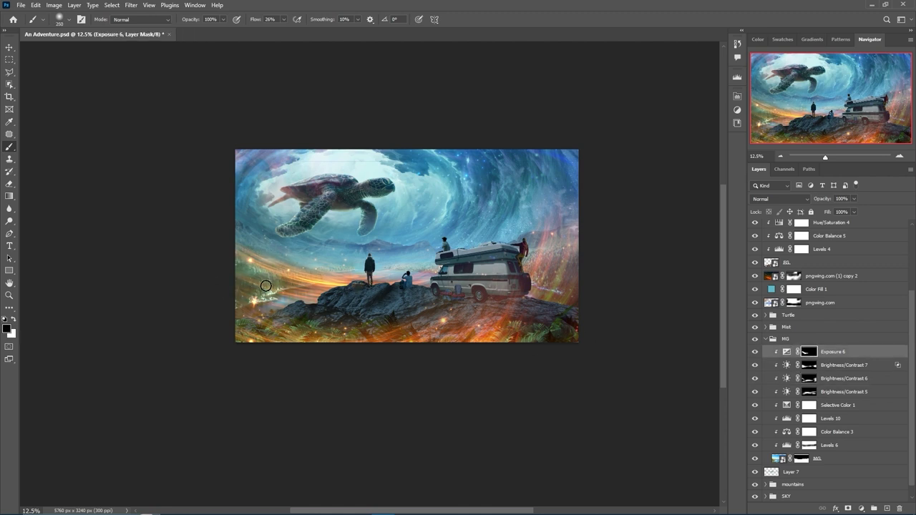
{"action": "key", "text": "x"}
{"action": "left_click_drag", "start_coordinate": [315, 282], "coordinate": [243, 259]}
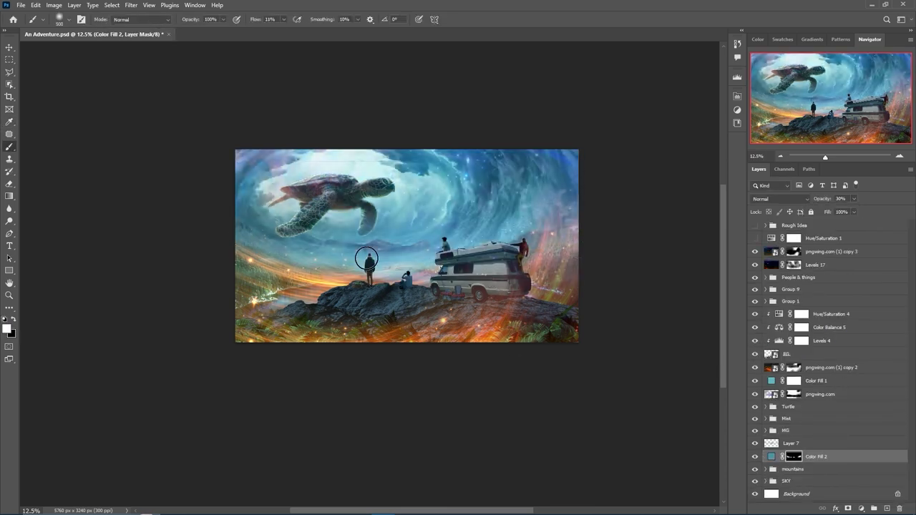
{"action": "left_click", "coordinate": [754, 313]}
Step: Add an inverted-mask Exposure layer above Color Balance 5 and brighten the foreground rock top
{"action": "double_click", "coordinate": [830, 313]}
{"action": "key", "text": "Escape"}
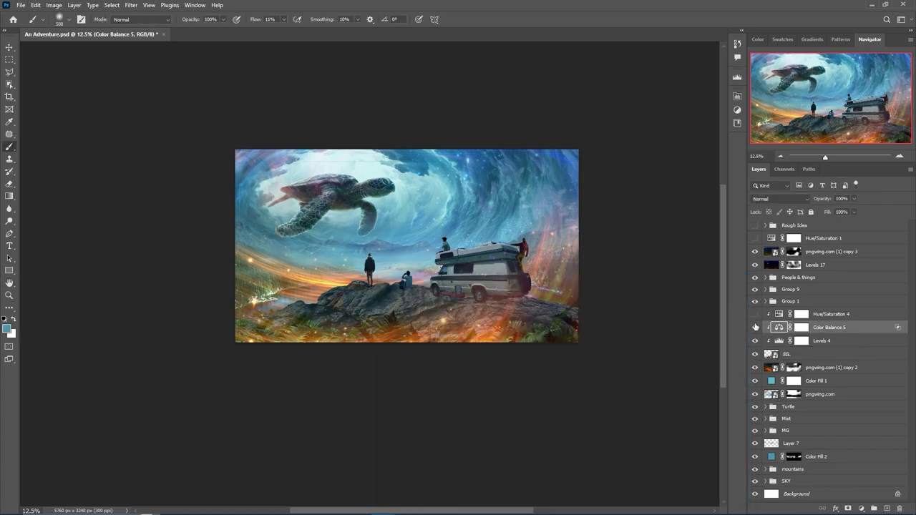
{"action": "left_click", "coordinate": [781, 310]}
{"action": "left_click", "coordinate": [860, 508]}
{"action": "left_click", "coordinate": [822, 395]}
{"action": "key", "text": "ctrl+i"}
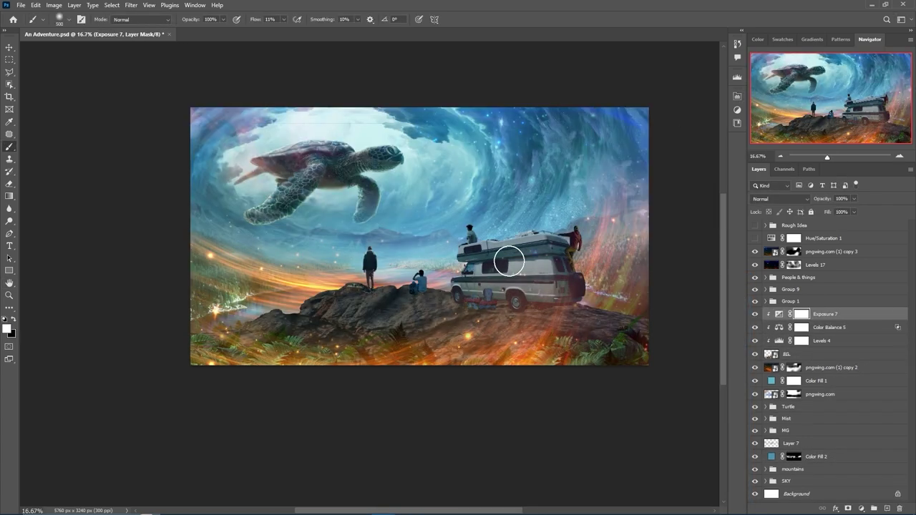
{"action": "scroll", "coordinate": [479, 267], "scroll_direction": "up", "scroll_amount": 3}
{"action": "key", "text": "bracketleft"}
{"action": "key", "text": "bracketleft"}
{"action": "key", "text": "bracketleft"}
{"action": "mouse_move", "coordinate": [194, 321]}
{"action": "left_mouse_down"}
{"action": "mouse_move", "coordinate": [321, 266]}
{"action": "mouse_move", "coordinate": [423, 304]}
{"action": "left_mouse_up"}
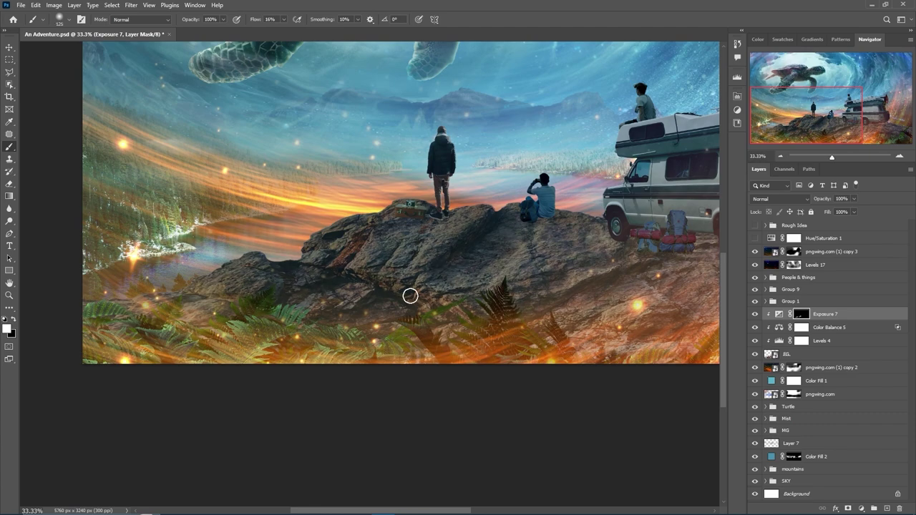
Step: Add a -2.22 Exposure layer with inverted mask and darken the rock around the van's wheels
{"action": "scroll", "coordinate": [385, 292], "scroll_direction": "right", "scroll_amount": 5}
{"action": "left_click", "coordinate": [860, 508]}
{"action": "left_click", "coordinate": [833, 396]}
{"action": "left_click_drag", "start_coordinate": [656, 147], "coordinate": [637, 151]}
{"action": "key", "text": "ctrl+i"}
{"action": "right_click", "coordinate": [491, 255]}
{"action": "key", "text": "Escape"}
{"action": "mouse_move", "coordinate": [408, 258]}
{"action": "left_mouse_down"}
{"action": "mouse_move", "coordinate": [491, 256]}
{"action": "mouse_move", "coordinate": [629, 279]}
{"action": "left_mouse_up"}
{"action": "key", "text": "bracketright"}
{"action": "key", "text": "bracketright"}
{"action": "key", "text": "bracketright"}
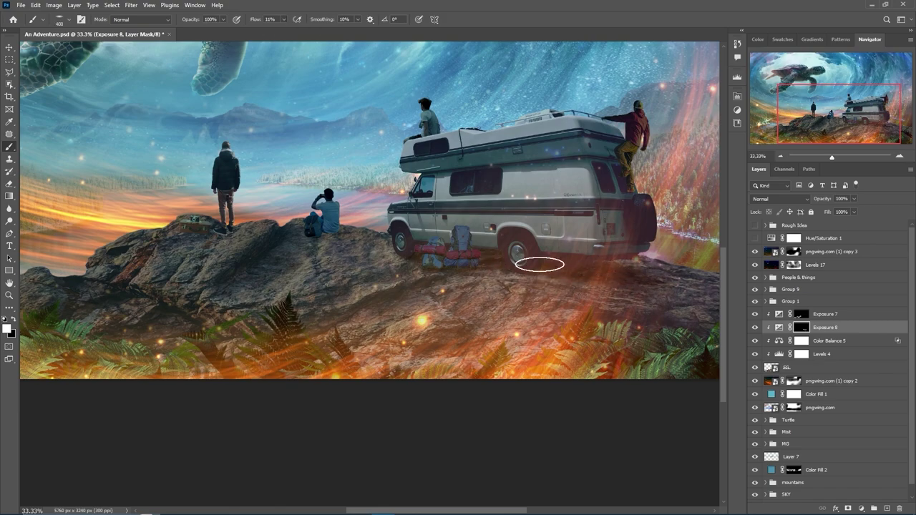
Step: Zoom in on the scene and set the brush flow to 4%
{"action": "scroll", "coordinate": [195, 233], "scroll_direction": "up", "scroll_amount": 2}
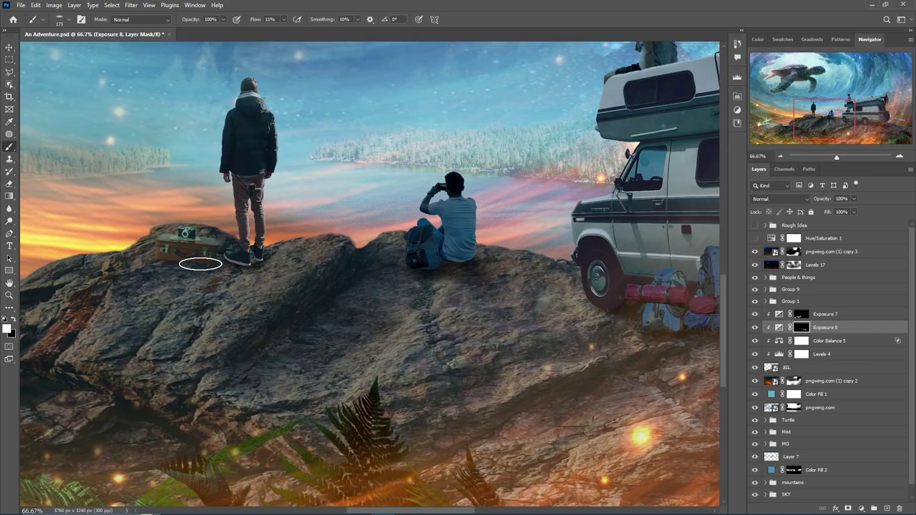
{"action": "scroll", "coordinate": [419, 260], "scroll_direction": "down", "scroll_amount": 3}
{"action": "scroll", "coordinate": [419, 260], "scroll_direction": "down", "scroll_amount": 1}
{"action": "key", "text": "ctrl+plus"}
{"action": "key", "text": "shift+0"}
{"action": "key", "text": "shift+4"}
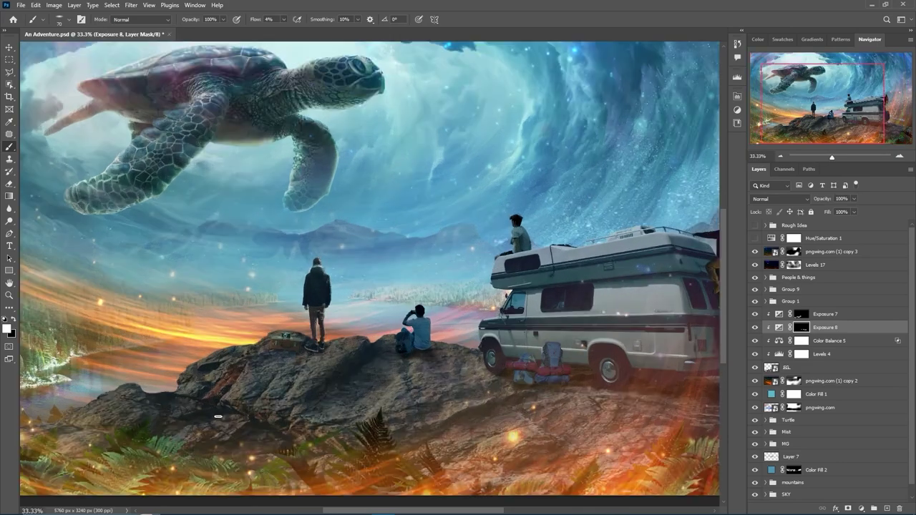
Step: Darken the lower foreground rock with a smaller brush
{"action": "scroll", "coordinate": [254, 409], "scroll_direction": "down", "scroll_amount": 3}
{"action": "scroll", "coordinate": [254, 409], "scroll_direction": "left", "scroll_amount": 5}
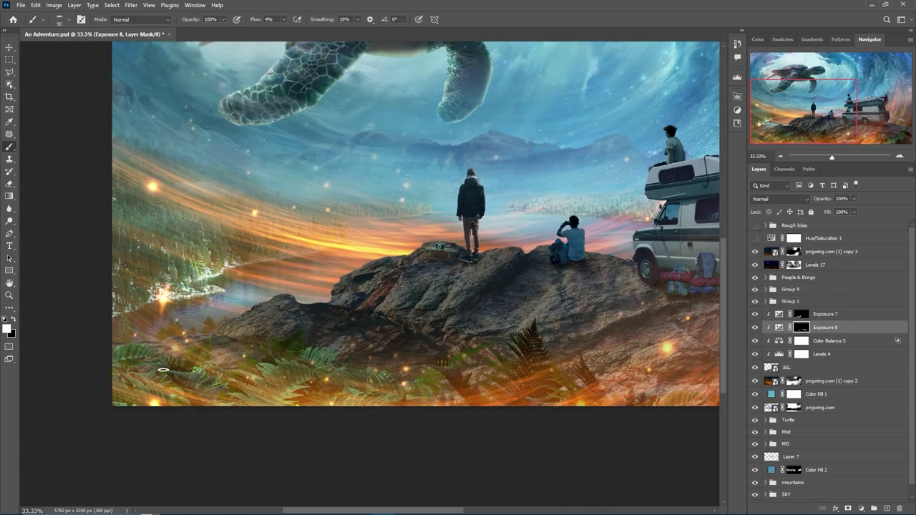
{"action": "key", "text": "bracketleft"}
{"action": "key", "text": "bracketleft"}
{"action": "key", "text": "bracketleft"}
{"action": "scroll", "coordinate": [451, 270], "scroll_direction": "right", "scroll_amount": 5}
{"action": "scroll", "coordinate": [452, 270], "scroll_direction": "down", "scroll_amount": 1}
{"action": "key", "text": "bracketleft"}
{"action": "key", "text": "bracketleft"}
{"action": "key", "text": "bracketleft"}
{"action": "left_click_drag", "start_coordinate": [436, 308], "coordinate": [466, 329]}
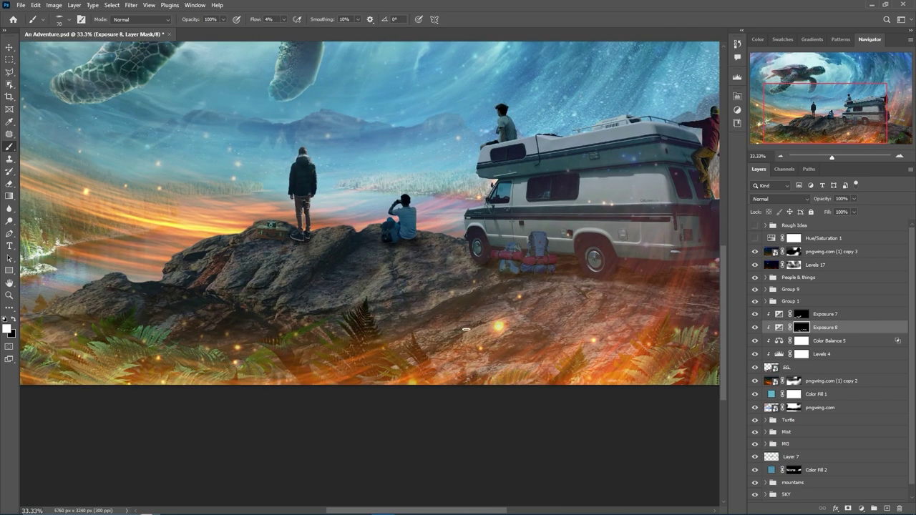
{"action": "scroll", "coordinate": [430, 337], "scroll_direction": "right", "scroll_amount": 3}
{"action": "scroll", "coordinate": [429, 337], "scroll_direction": "up", "scroll_amount": 1}
{"action": "key", "text": "bracketright"}
{"action": "key", "text": "bracketright"}
{"action": "key", "text": "bracketright"}
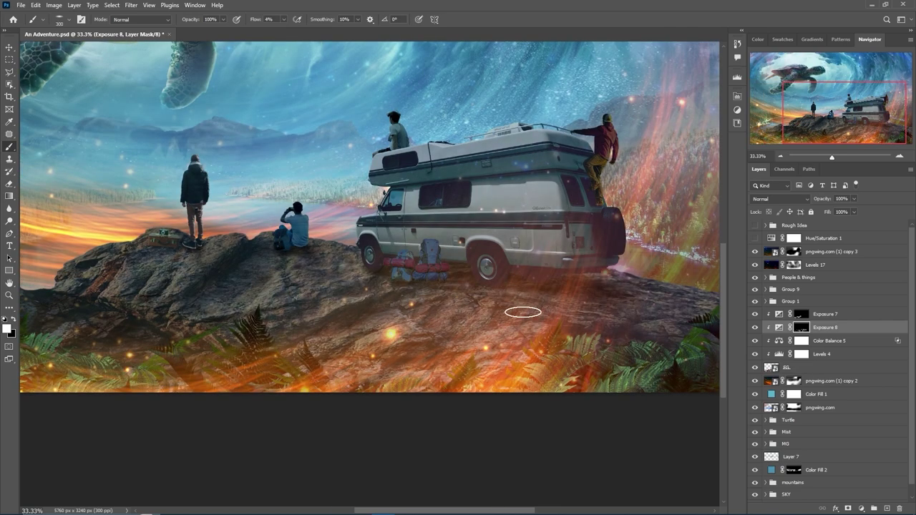
Step: Add another inverted-mask adjustment layer, return to Exposure 8, and set brush flow to 4%
{"action": "key", "text": "ctrl+j"}
{"action": "key", "text": "ctrl+i"}
{"action": "key", "text": "ctrl+a"}
{"action": "key", "text": "bracketleft"}
{"action": "key", "text": "bracketleft"}
{"action": "key", "text": "alt+bracketright"}
{"action": "scroll", "coordinate": [584, 337], "scroll_direction": "right", "scroll_amount": 5}
{"action": "key", "text": "bracketleft"}
{"action": "key", "text": "shift+0"}
{"action": "key", "text": "shift+4"}
{"action": "scroll", "coordinate": [583, 337], "scroll_direction": "left", "scroll_amount": 10}
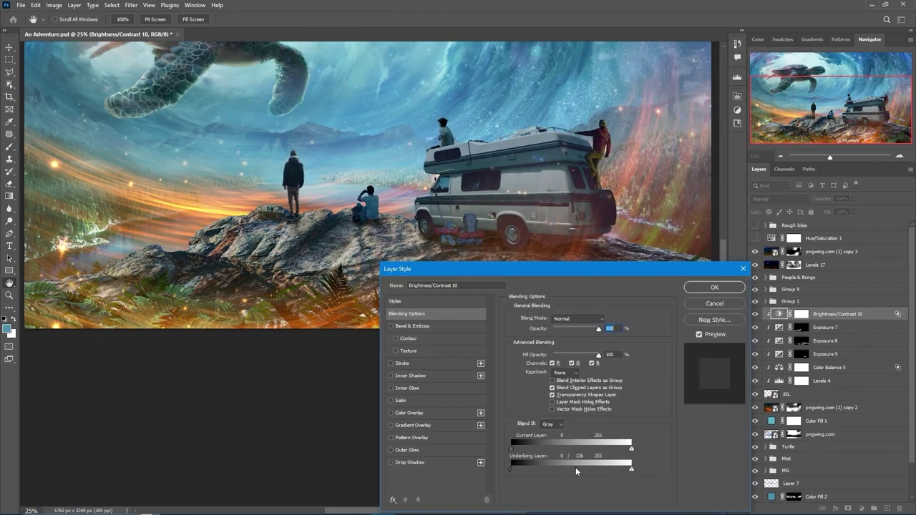
Step: Paint the Brightness/Contrast 10 mask at 27% flow to brighten the rocks on the left
{"action": "key", "text": "bracketright"}
{"action": "key", "text": "bracketleft"}
{"action": "key", "text": "bracketleft"}
{"action": "key", "text": "bracketleft"}
{"action": "key", "text": "shift+2"}
{"action": "key", "text": "shift+7"}
{"action": "mouse_move", "coordinate": [386, 229]}
{"action": "left_mouse_down"}
{"action": "mouse_move", "coordinate": [390, 248]}
{"action": "mouse_move", "coordinate": [472, 214]}
{"action": "mouse_move", "coordinate": [487, 236]}
{"action": "mouse_move", "coordinate": [565, 196]}
{"action": "left_mouse_up"}
{"action": "scroll", "coordinate": [565, 197], "scroll_direction": "right", "scroll_amount": 3}
{"action": "scroll", "coordinate": [565, 196], "scroll_direction": "down", "scroll_amount": 1}
{"action": "mouse_move", "coordinate": [387, 251]}
{"action": "left_mouse_down"}
{"action": "mouse_move", "coordinate": [481, 245]}
{"action": "mouse_move", "coordinate": [501, 206]}
{"action": "mouse_move", "coordinate": [562, 204]}
{"action": "left_mouse_up"}
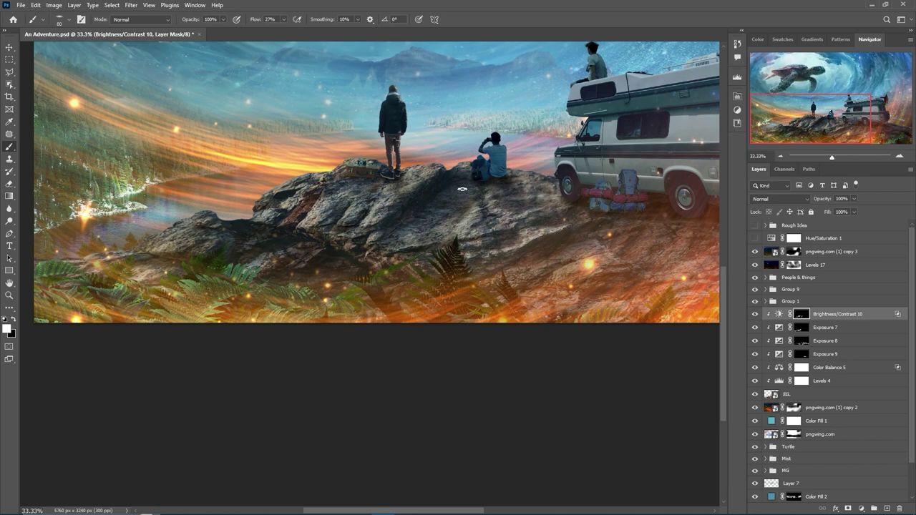
{"action": "left_click_drag", "start_coordinate": [544, 258], "coordinate": [600, 286]}
{"action": "scroll", "coordinate": [572, 279], "scroll_direction": "right", "scroll_amount": 4}
{"action": "mouse_move", "coordinate": [500, 236]}
{"action": "left_mouse_down"}
{"action": "mouse_move", "coordinate": [536, 255]}
{"action": "mouse_move", "coordinate": [607, 241]}
{"action": "left_mouse_up"}
{"action": "scroll", "coordinate": [607, 241], "scroll_direction": "right", "scroll_amount": 3}
{"action": "key", "text": "ctrl+minus"}
{"action": "key", "text": "ctrl+minus"}
Step: Add a colorized Hue/Saturation layer (Hue 26, Saturation 44), invert its mask, and set a white brush at 12% flow
{"action": "left_click", "coordinate": [860, 508]}
{"action": "left_click", "coordinate": [865, 417]}
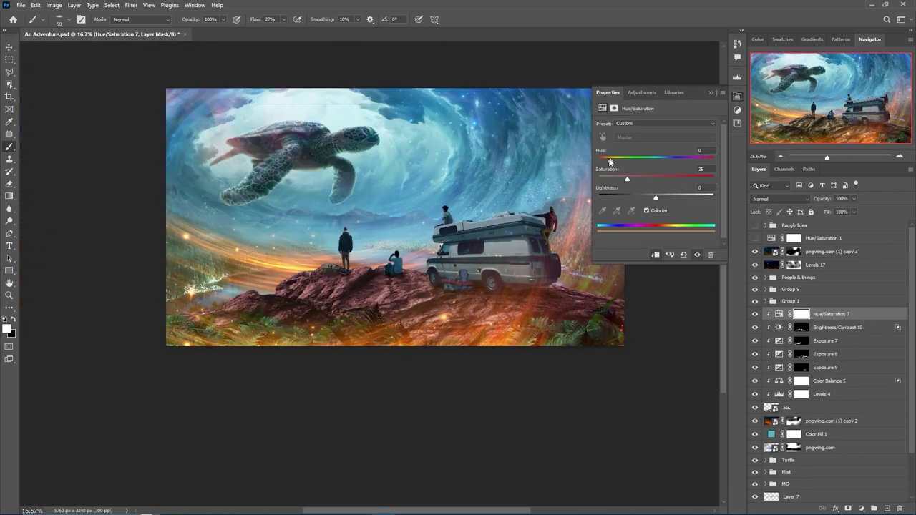
{"action": "left_click", "coordinate": [646, 211]}
{"action": "left_click_drag", "start_coordinate": [630, 178], "coordinate": [648, 178]}
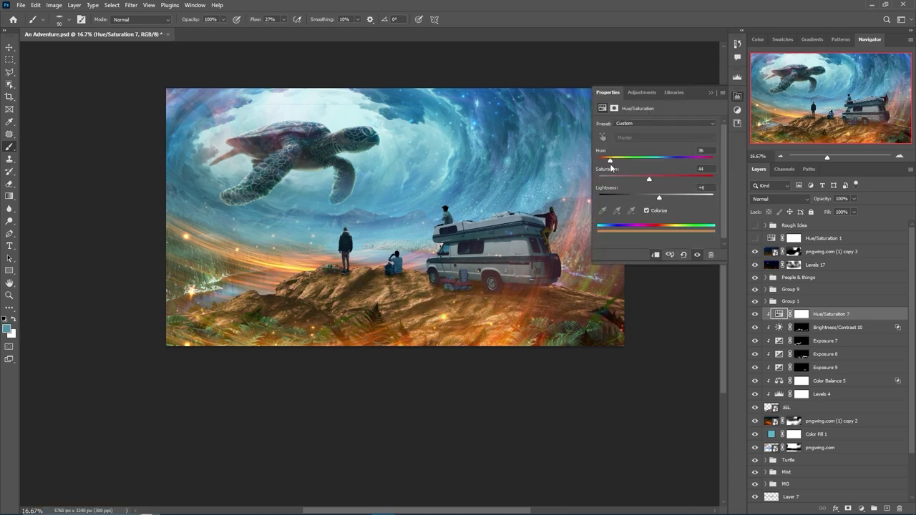
{"action": "left_click", "coordinate": [737, 96]}
{"action": "key", "text": "ctrl+i"}
{"action": "key", "text": "d"}
{"action": "key", "text": "shift+1"}
{"action": "key", "text": "shift+2"}
{"action": "key", "text": "bracketright"}
{"action": "key", "text": "bracketright"}
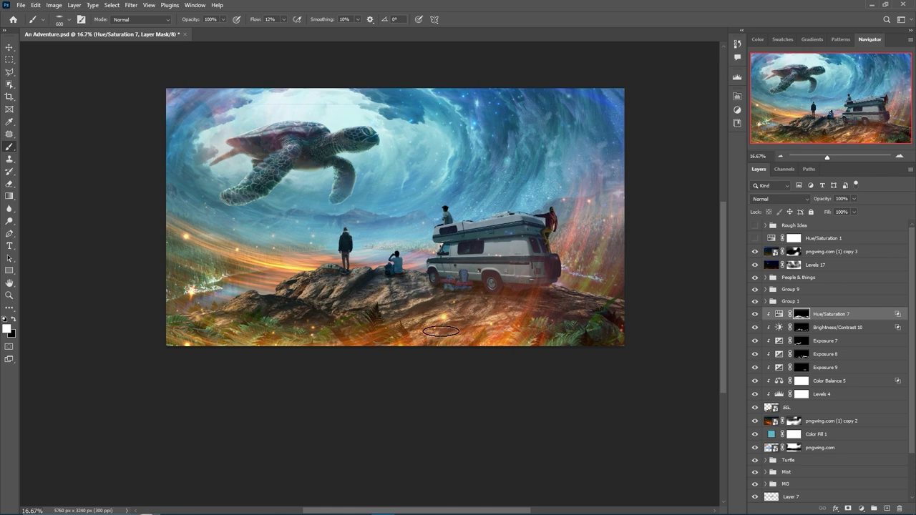
Step: Collapse the MG group and add another hidden Hue/Saturation adjustment, switching to black
{"action": "left_click", "coordinate": [785, 315]}
{"action": "left_click", "coordinate": [766, 316]}
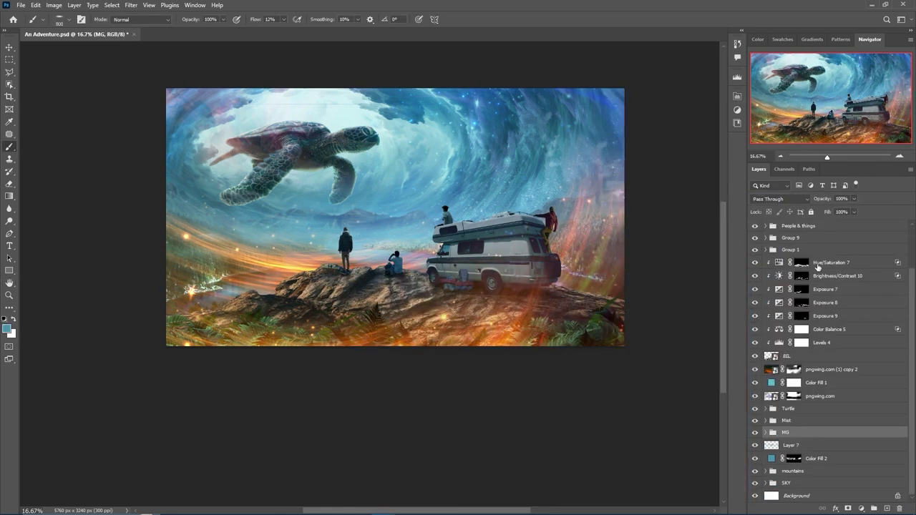
{"action": "key", "text": "ctrl+i"}
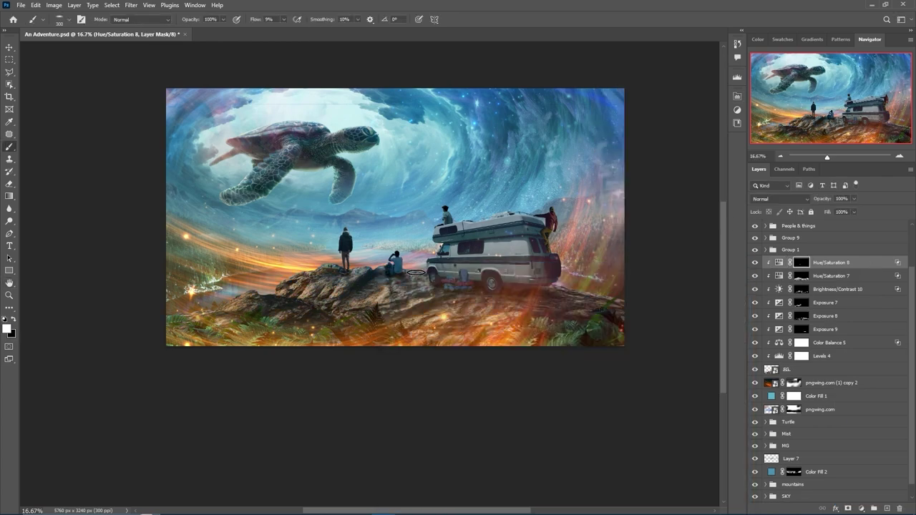
{"action": "key", "text": "x"}
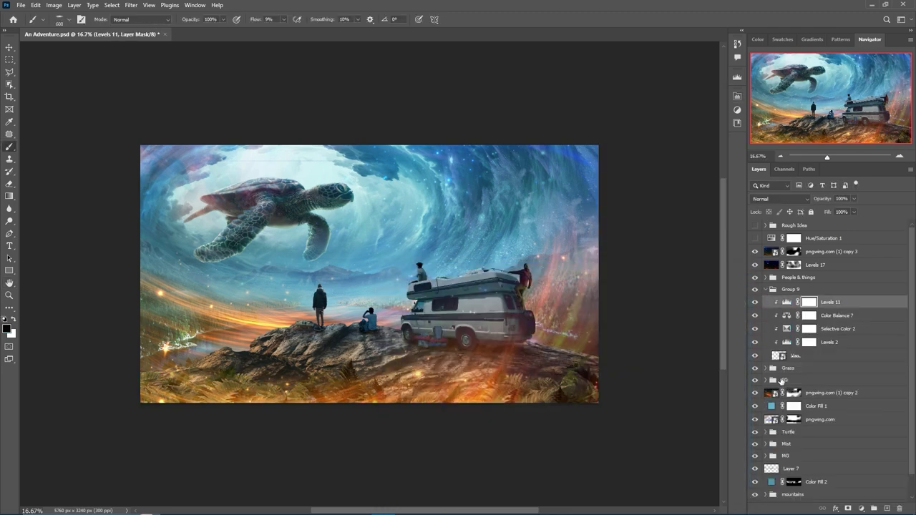
Step: Invert the van's Exposure mask and paint white over the van's rear, softened across the body
{"action": "key", "text": "ctrl+i"}
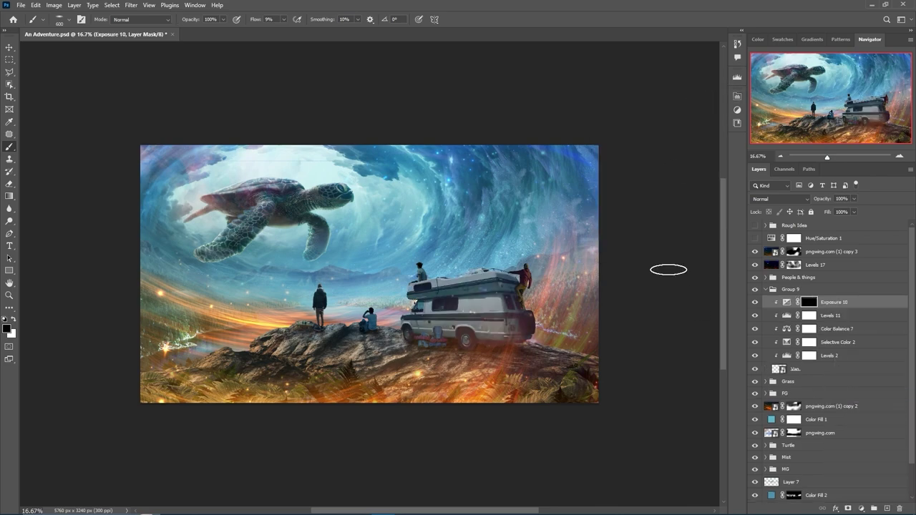
{"action": "scroll", "coordinate": [534, 329], "scroll_direction": "up", "scroll_amount": 2}
{"action": "key", "text": "x"}
{"action": "key", "text": "bracketright"}
{"action": "key", "text": "bracketright"}
{"action": "left_click_drag", "start_coordinate": [480, 237], "coordinate": [483, 325]}
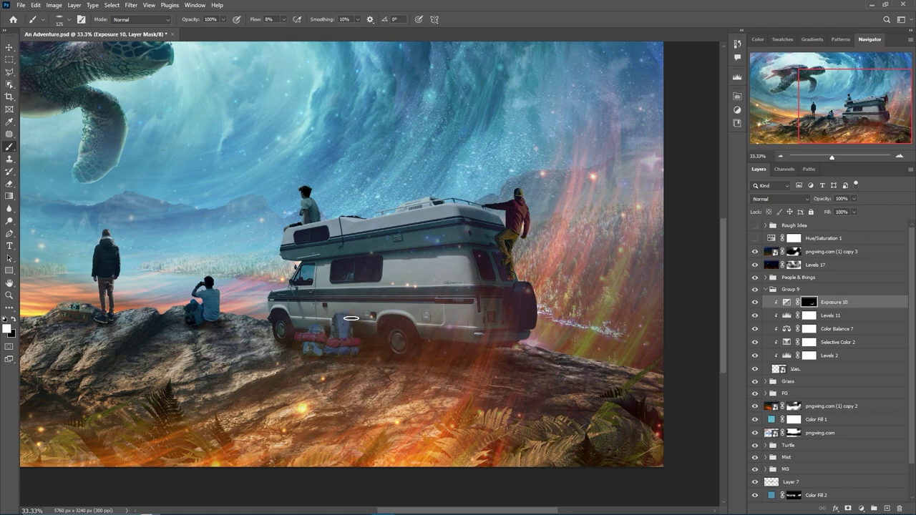
{"action": "type", "text": "3"}
{"action": "key", "text": "Return"}
{"action": "key", "text": "bracketright"}
{"action": "key", "text": "bracketright"}
{"action": "mouse_move", "coordinate": [337, 266]}
{"action": "left_mouse_down"}
{"action": "mouse_move", "coordinate": [496, 296]}
{"action": "mouse_move", "coordinate": [485, 358]}
{"action": "left_mouse_up"}
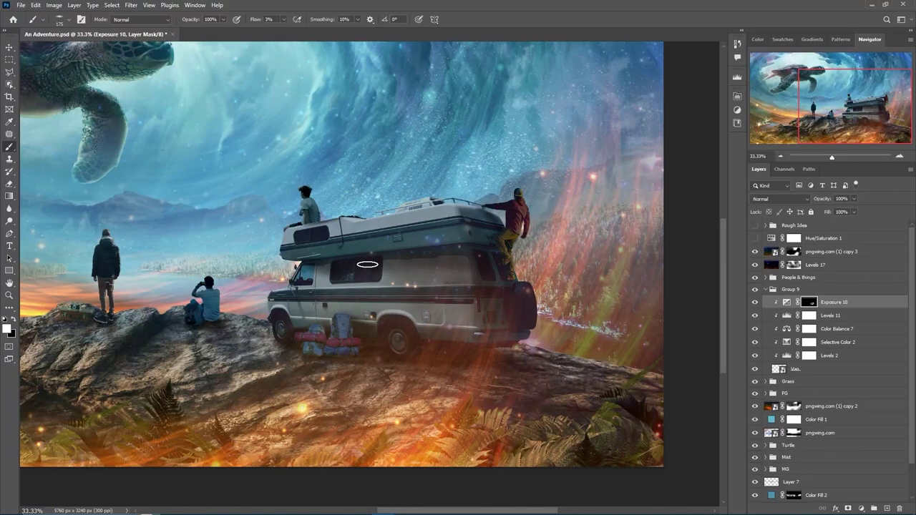
Step: Refine the van Exposure mask along the body and underside, and raise its exposure
{"action": "key", "text": "bracketright"}
{"action": "key", "text": "bracketright"}
{"action": "key", "text": "bracketright"}
{"action": "left_click_drag", "start_coordinate": [429, 236], "coordinate": [315, 241]}
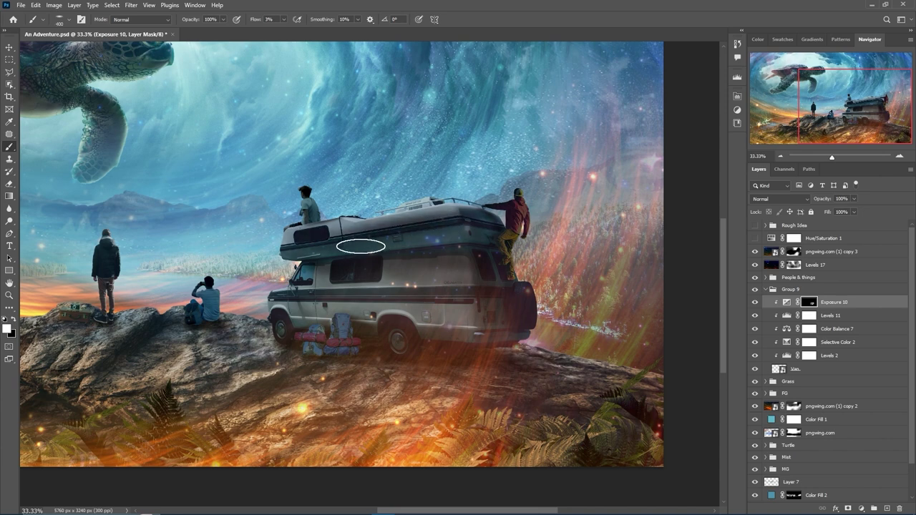
{"action": "key", "text": "bracketright"}
{"action": "key", "text": "bracketright"}
{"action": "key", "text": "bracketright"}
{"action": "mouse_move", "coordinate": [387, 357]}
{"action": "left_mouse_down"}
{"action": "mouse_move", "coordinate": [294, 329]}
{"action": "mouse_move", "coordinate": [409, 310]}
{"action": "mouse_move", "coordinate": [326, 326]}
{"action": "mouse_move", "coordinate": [352, 364]}
{"action": "left_mouse_up"}
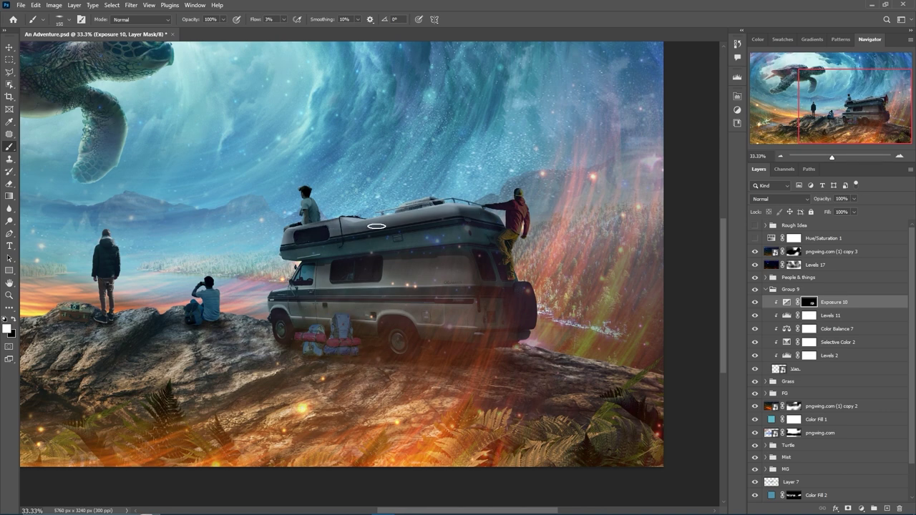
{"action": "key", "text": "bracketright"}
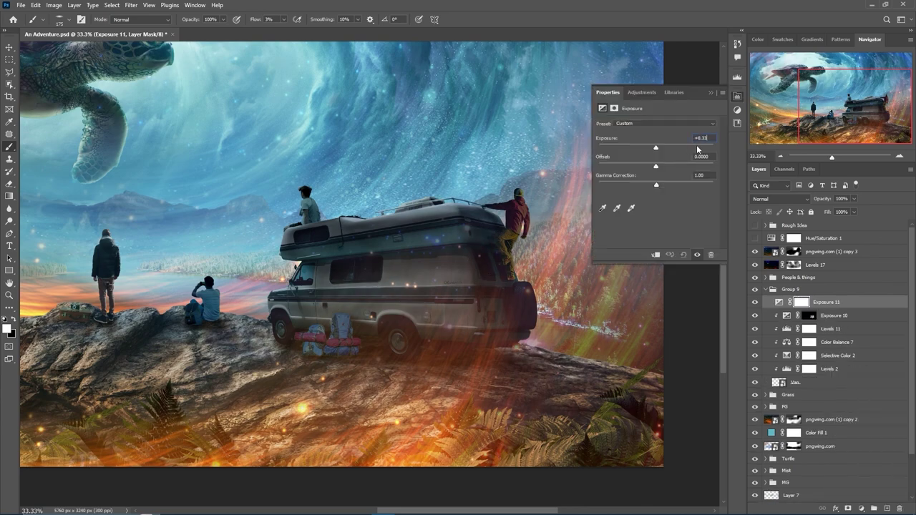
{"action": "left_click_drag", "start_coordinate": [644, 159], "coordinate": [669, 158]}
{"action": "double_click", "coordinate": [858, 302]}
{"action": "key", "text": "Return"}
{"action": "key", "text": "b"}
{"action": "key", "text": "ctrl+i"}
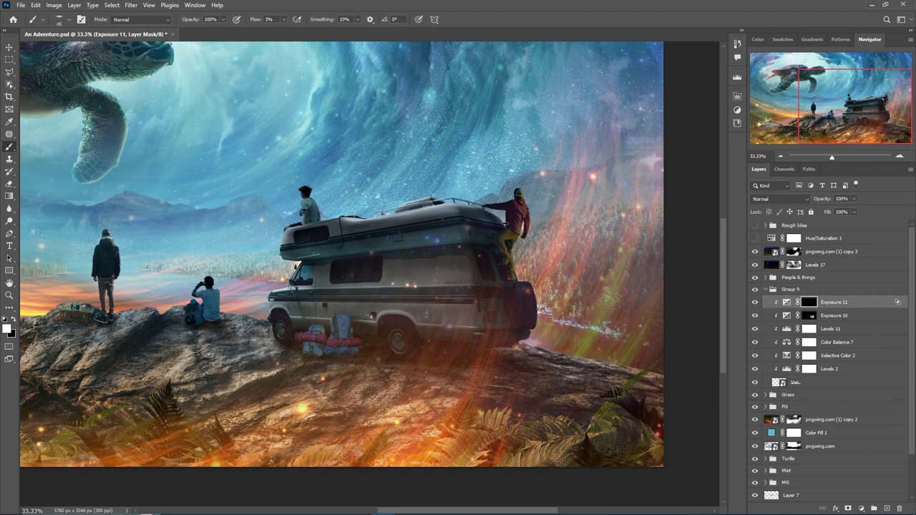
Step: Add a clipped Exposure layer with an inverted mask and paint a glow onto the rear light
{"action": "left_click", "coordinate": [861, 508]}
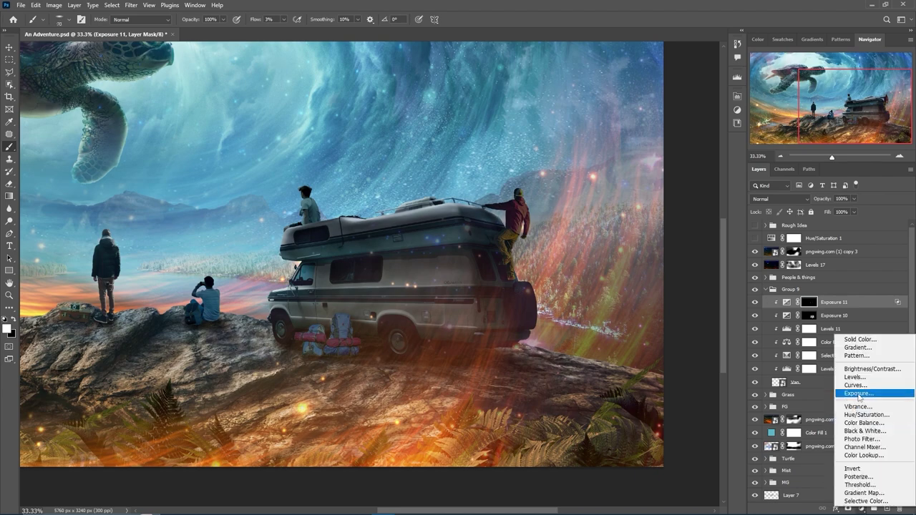
{"action": "left_click", "coordinate": [852, 382]}
{"action": "left_click", "coordinate": [712, 93]}
{"action": "key", "text": "ctrl+i"}
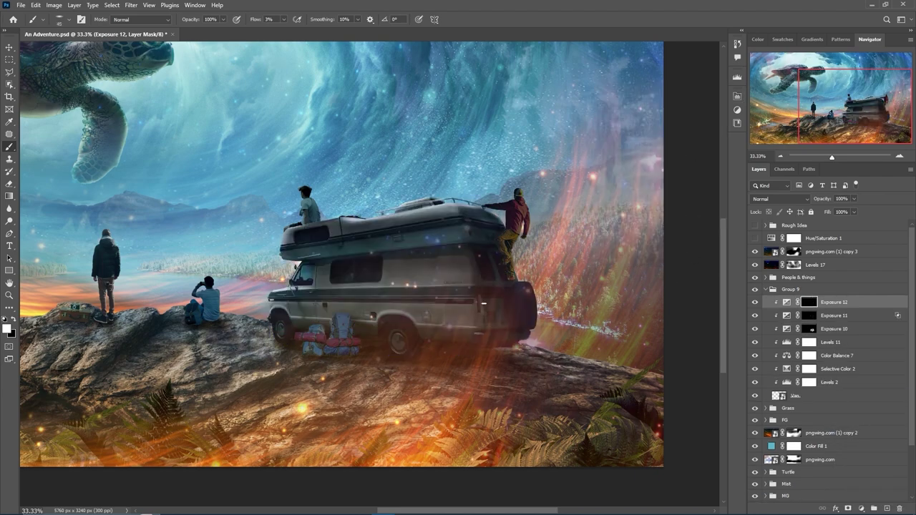
{"action": "left_click_drag", "start_coordinate": [477, 293], "coordinate": [478, 314]}
{"action": "right_click", "coordinate": [795, 313]}
{"action": "left_click", "coordinate": [865, 380]}
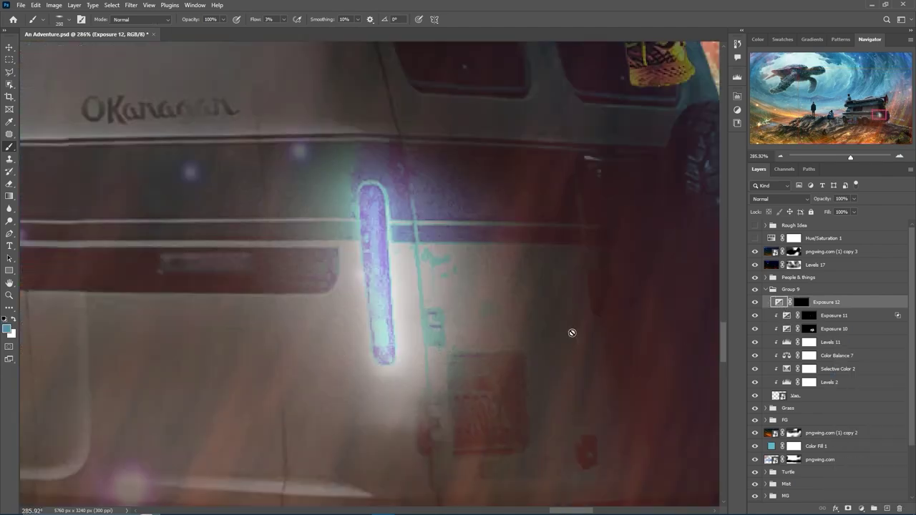
{"action": "key", "text": "ctrl+0"}
Step: Add a colorized Hue/Saturation adjustment to tint the rear light glow red
{"action": "left_click", "coordinate": [861, 508]}
{"action": "left_click", "coordinate": [823, 370]}
{"action": "left_click", "coordinate": [647, 211]}
{"action": "left_click_drag", "start_coordinate": [655, 194], "coordinate": [641, 194]}
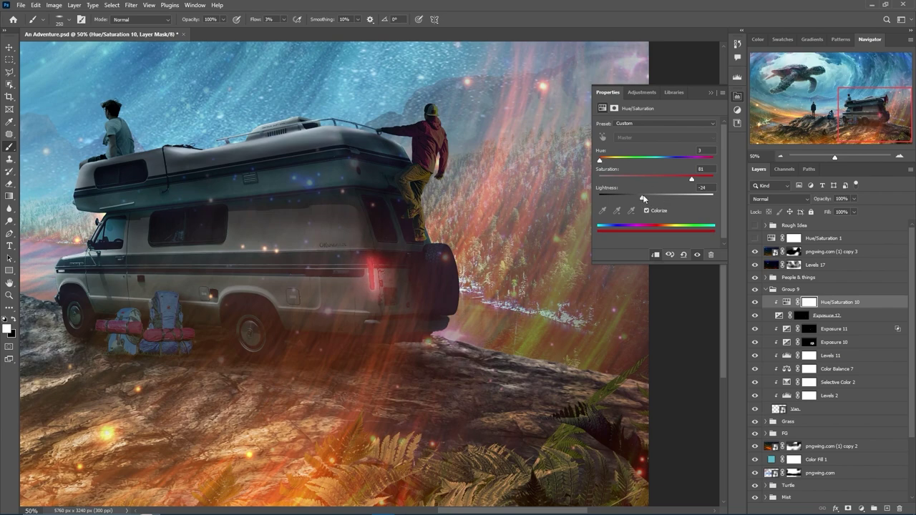
{"action": "key", "text": "alt+bracketleft"}
{"action": "right_click", "coordinate": [422, 275]}
{"action": "key", "text": "Return"}
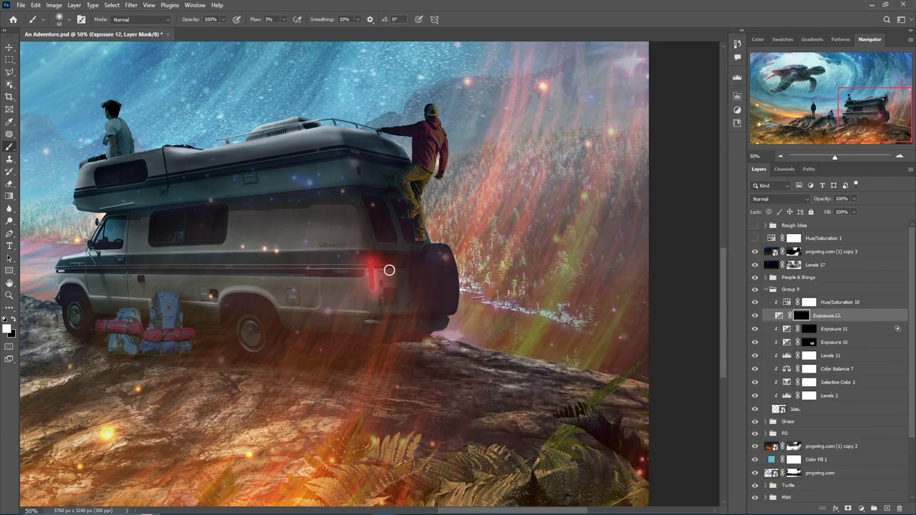
{"action": "key", "text": "bracketright"}
{"action": "key", "text": "bracketright"}
{"action": "key", "text": "bracketright"}
Step: Group the van's rear light layers into a group named 'back light'
{"action": "key", "text": "ctrl+minus"}
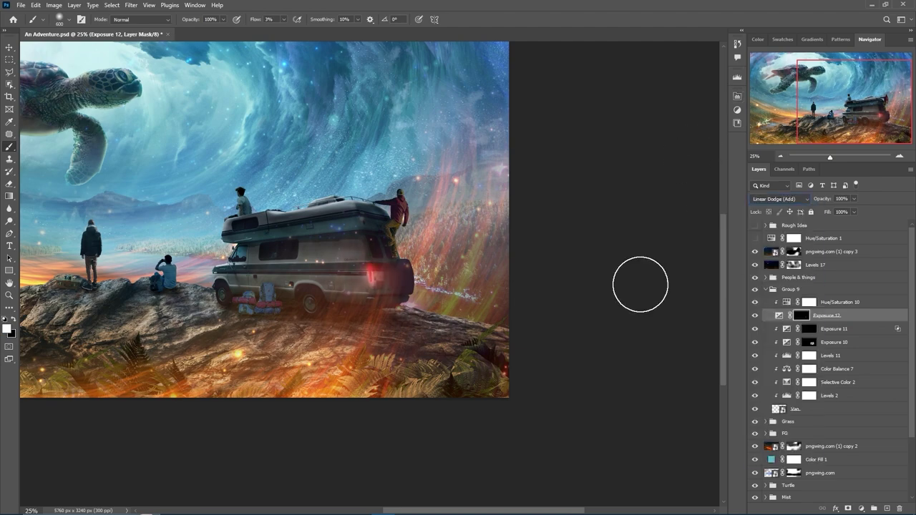
{"action": "key", "text": "ctrl+plus"}
{"action": "key", "text": "ctrl+plus"}
{"action": "key", "text": "ctrl+plus"}
{"action": "key", "text": "alt+comma"}
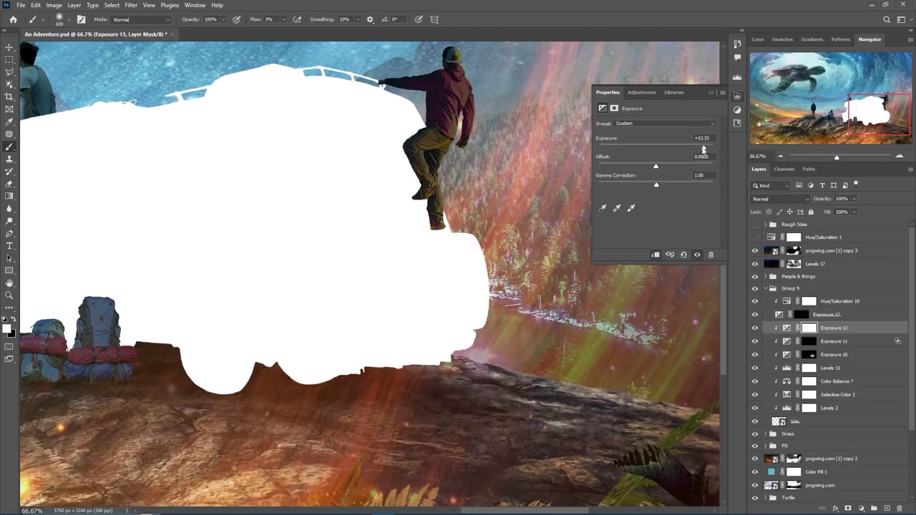
{"action": "key", "text": "ctrl+i"}
{"action": "key", "text": "alt+shift+bracketright"}
{"action": "key", "text": "alt+shift+bracketright"}
{"action": "key", "text": "ctrl+g"}
{"action": "key", "text": "ctrl+minus"}
{"action": "key", "text": "ctrl+minus"}
Step: Add another Exposure layer pushed to +6.00 with an inverted, hidden mask
{"action": "key", "text": "alt+bracketleft"}
{"action": "key", "text": "shift+0"}
{"action": "key", "text": "shift+1"}
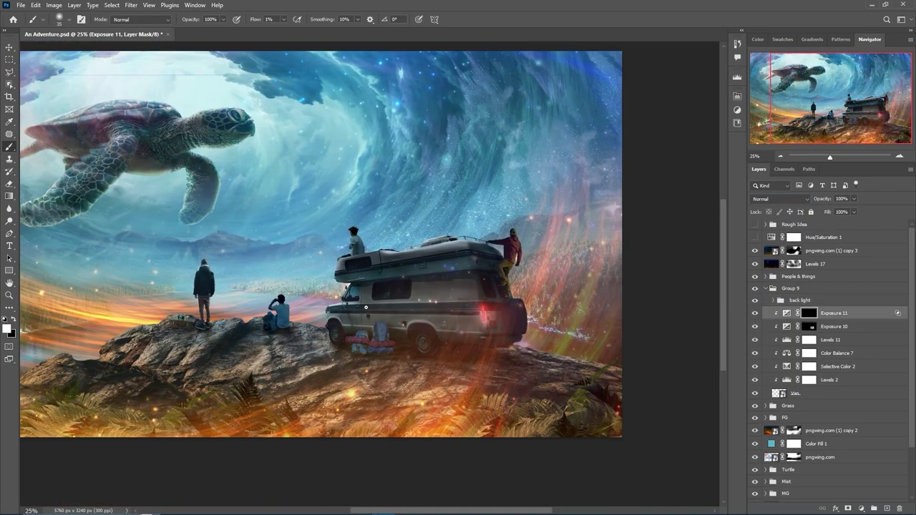
{"action": "key", "text": "bracketleft"}
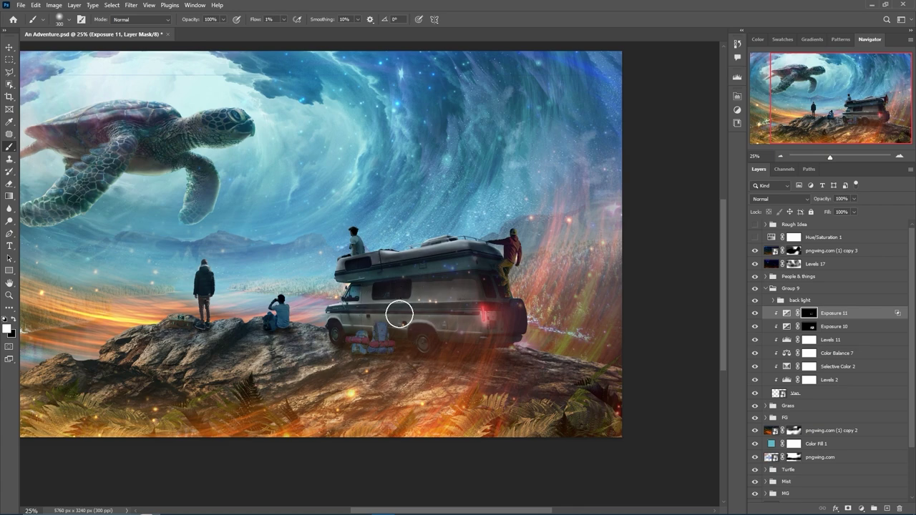
{"action": "key", "text": "ctrl+plus"}
{"action": "scroll", "coordinate": [352, 372], "scroll_direction": "up", "scroll_amount": 2}
{"action": "left_click_drag", "start_coordinate": [647, 136], "coordinate": [676, 136]}
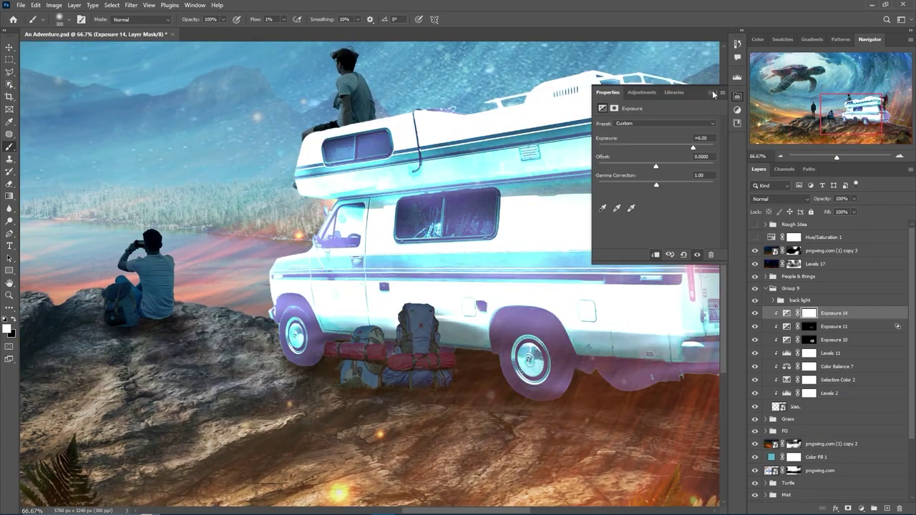
{"action": "key", "text": "ctrl+i"}
{"action": "key", "text": "bracketleft"}
{"action": "key", "text": "bracketleft"}
{"action": "key", "text": "bracketleft"}
{"action": "key", "text": "bracketleft"}
Step: Paint highlights on the van's roof edge and front wheel, erasing spill on the windshield
{"action": "key", "text": "shift+0"}
{"action": "key", "text": "shift+9"}
{"action": "mouse_move", "coordinate": [299, 152]}
{"action": "left_mouse_down"}
{"action": "mouse_move", "coordinate": [315, 193]}
{"action": "mouse_move", "coordinate": [369, 204]}
{"action": "mouse_move", "coordinate": [344, 221]}
{"action": "left_mouse_up"}
{"action": "key", "text": "x"}
{"action": "key", "text": "x"}
{"action": "key", "text": "bracketright"}
{"action": "key", "text": "bracketright"}
{"action": "key", "text": "bracketright"}
{"action": "key", "text": "x"}
{"action": "key", "text": "x"}
{"action": "left_click_drag", "start_coordinate": [282, 290], "coordinate": [296, 328]}
{"action": "key", "text": "x"}
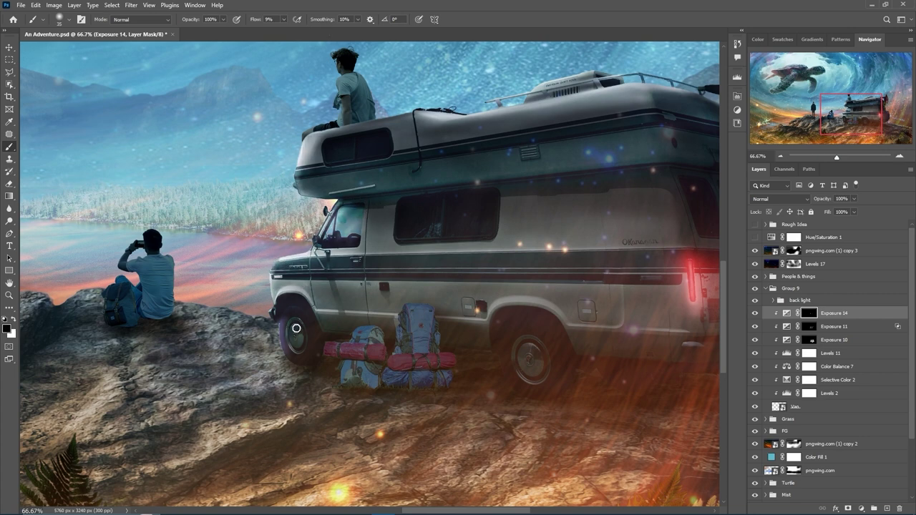
{"action": "key", "text": "ctrl+minus"}
{"action": "key", "text": "ctrl+minus"}
{"action": "key", "text": "ctrl+minus"}
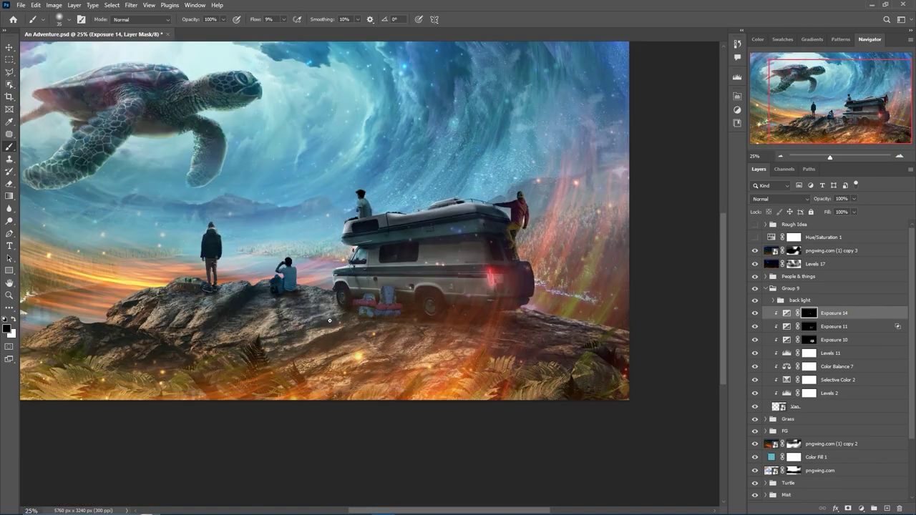
{"action": "key", "text": "ctrl+minus"}
{"action": "left_click", "coordinate": [766, 287]}
{"action": "left_click", "coordinate": [765, 276]}
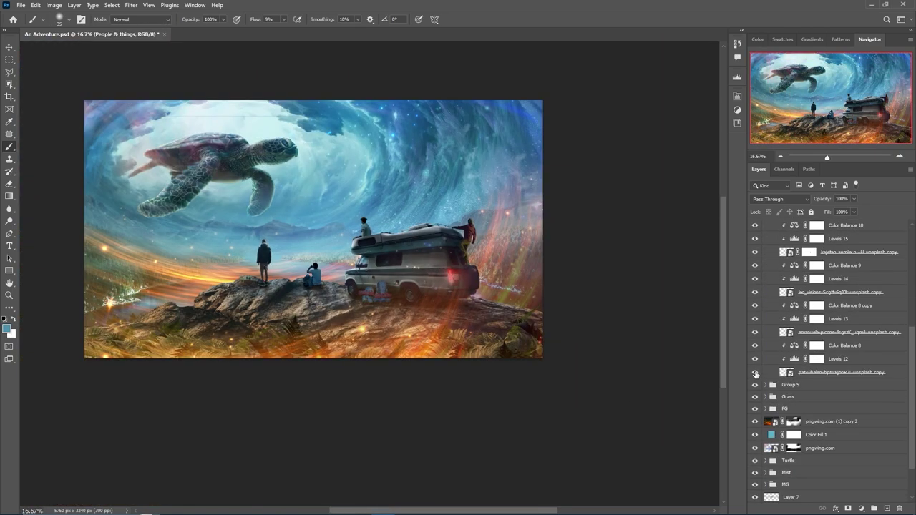
Step: Add an Exposure layer with an inverted mask and select the standing man's Exposure 15 mask
{"action": "key", "text": "ctrl+plus"}
{"action": "key", "text": "ctrl+i"}
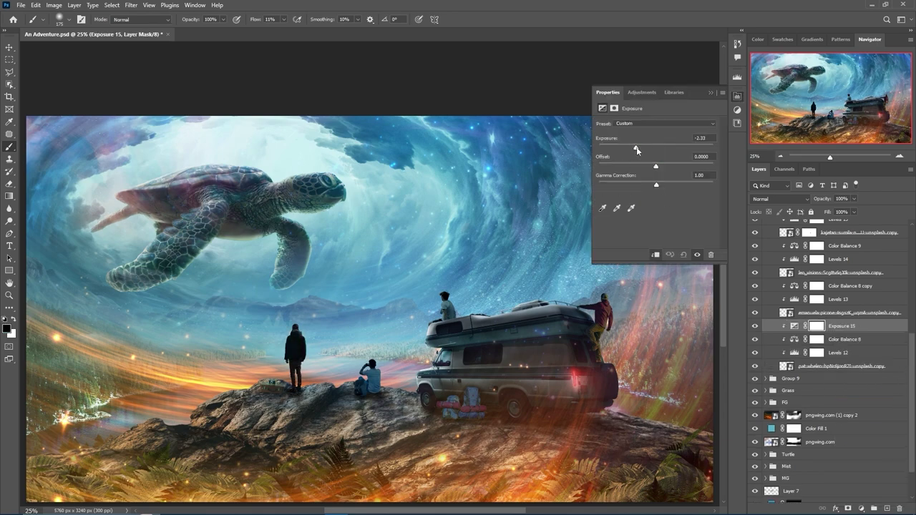
{"action": "key", "text": "ctrl+plus"}
{"action": "key", "text": "ctrl+plus"}
{"action": "key", "text": "ctrl+plus"}
{"action": "left_click", "coordinate": [372, 278], "text": "ctrl"}
{"action": "key", "text": "v"}
{"action": "key", "text": "alt+bracketright"}
{"action": "key", "text": "alt+bracketright"}
{"action": "key", "text": "alt+bracketright"}
Step: Paint the Exposure 15 mask to darken the man's right leg, head and hood
{"action": "key", "text": "d"}
{"action": "key", "text": "b"}
{"action": "key", "text": "ctrl+plus"}
{"action": "key", "text": "x"}
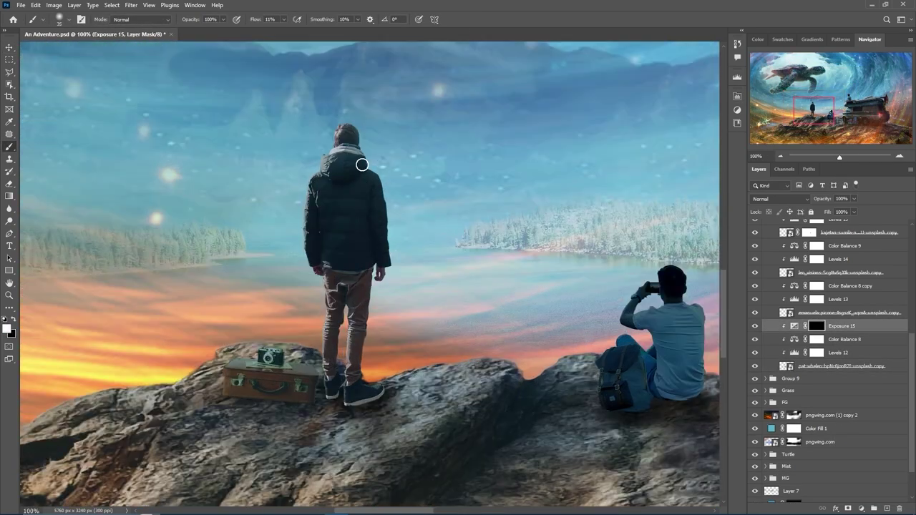
{"action": "mouse_move", "coordinate": [360, 303]}
{"action": "left_mouse_down"}
{"action": "mouse_move", "coordinate": [356, 367]}
{"action": "mouse_move", "coordinate": [332, 307]}
{"action": "mouse_move", "coordinate": [363, 279]}
{"action": "left_mouse_up"}
{"action": "left_click_drag", "start_coordinate": [375, 183], "coordinate": [341, 144]}
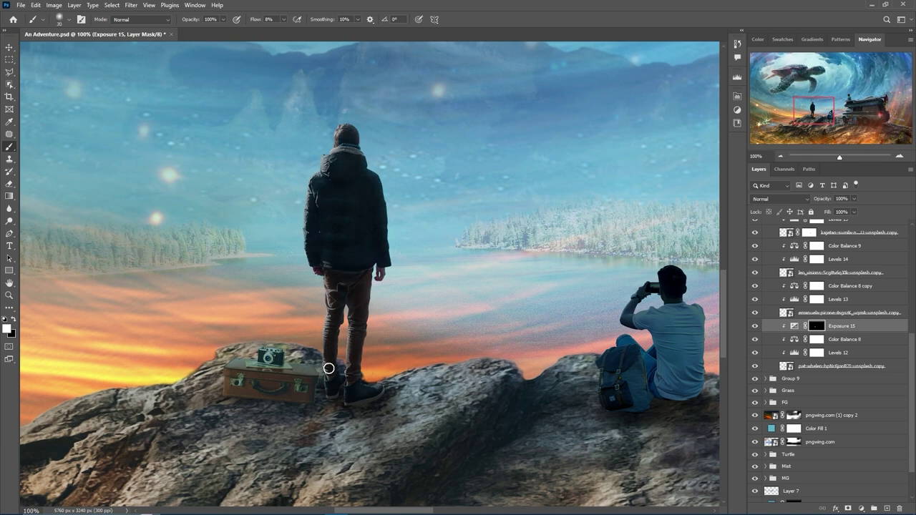
Step: Add another Exposure layer with a high exposure and an inverted mask
{"action": "key", "text": "F2"}
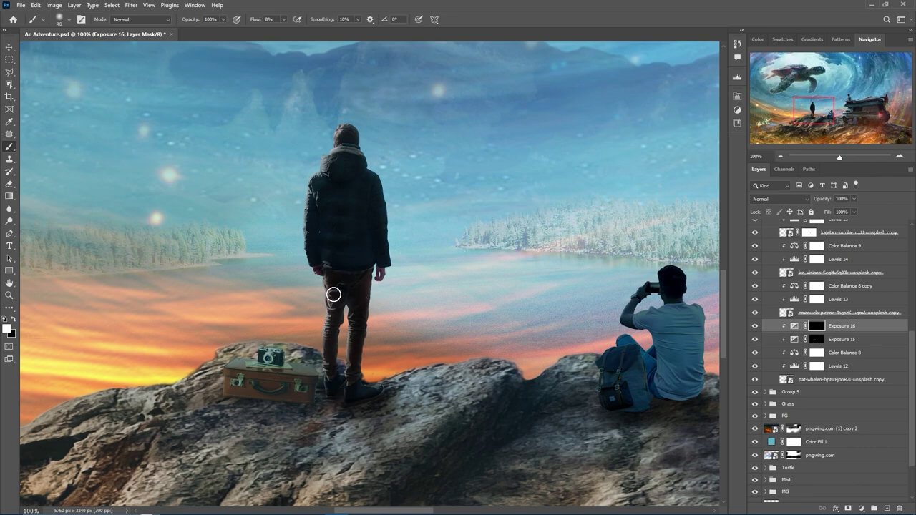
{"action": "scroll", "coordinate": [323, 180], "scroll_direction": "down", "scroll_amount": 5}
{"action": "scroll", "coordinate": [323, 180], "scroll_direction": "up", "scroll_amount": 3}
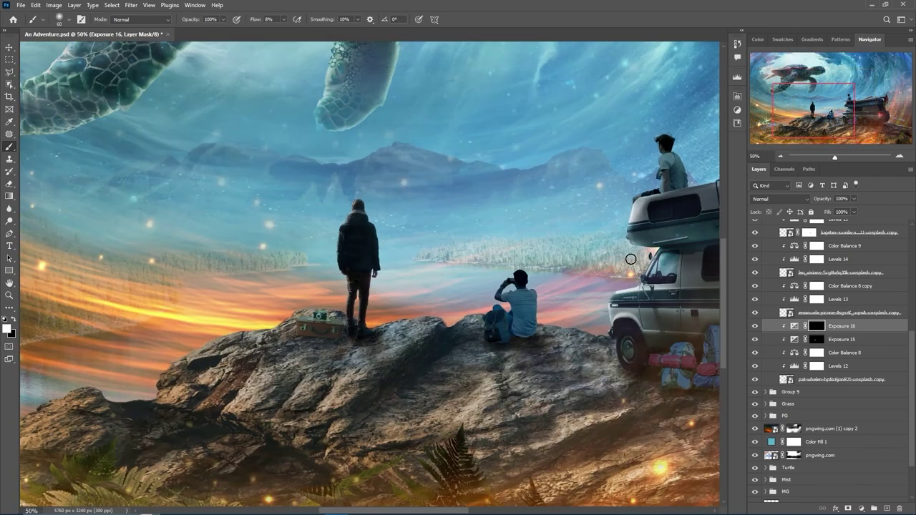
{"action": "key", "text": "F2"}
{"action": "left_click_drag", "start_coordinate": [655, 147], "coordinate": [699, 149]}
{"action": "key", "text": "ctrl+i"}
{"action": "scroll", "coordinate": [409, 229], "scroll_direction": "up", "scroll_amount": 2}
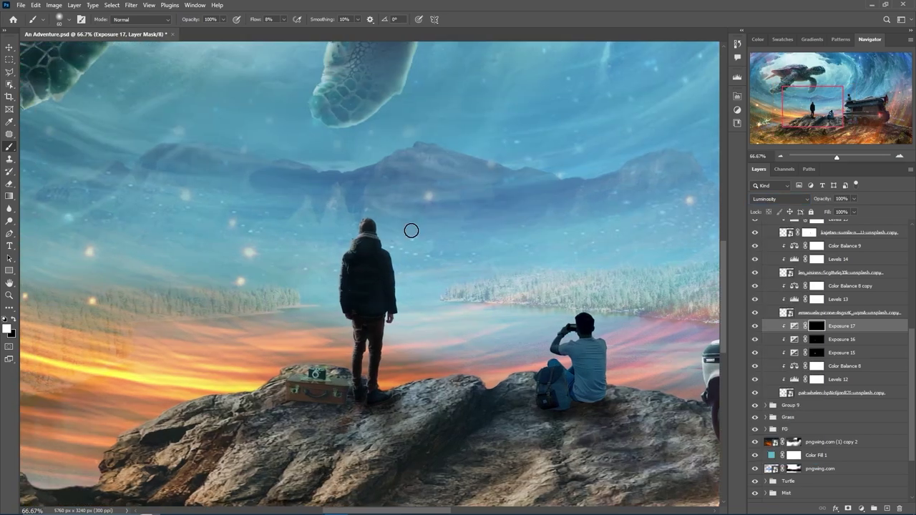
{"action": "scroll", "coordinate": [409, 229], "scroll_direction": "up", "scroll_amount": 1}
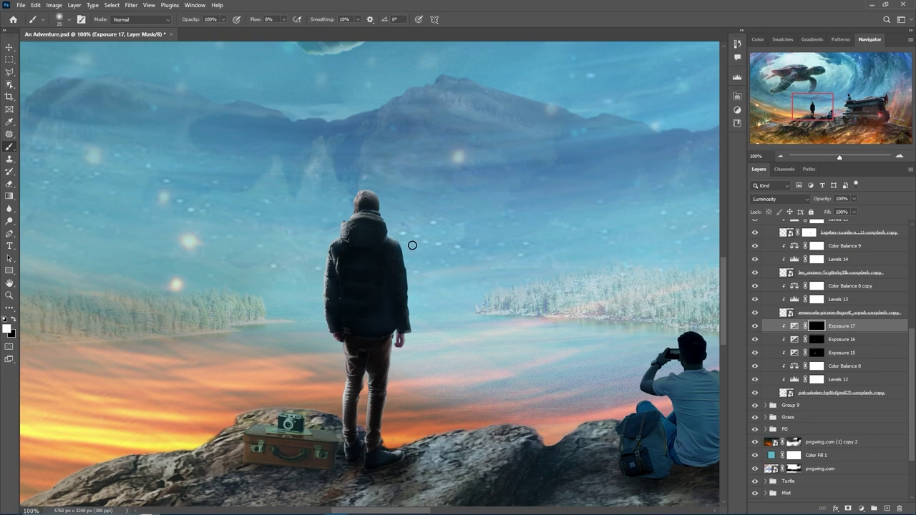
Step: Add a new Exposure adjustment and darken the suitcase and the area around the camera
{"action": "key", "text": "ctrl+minus"}
{"action": "key", "text": "ctrl+minus"}
{"action": "key", "text": "ctrl+minus"}
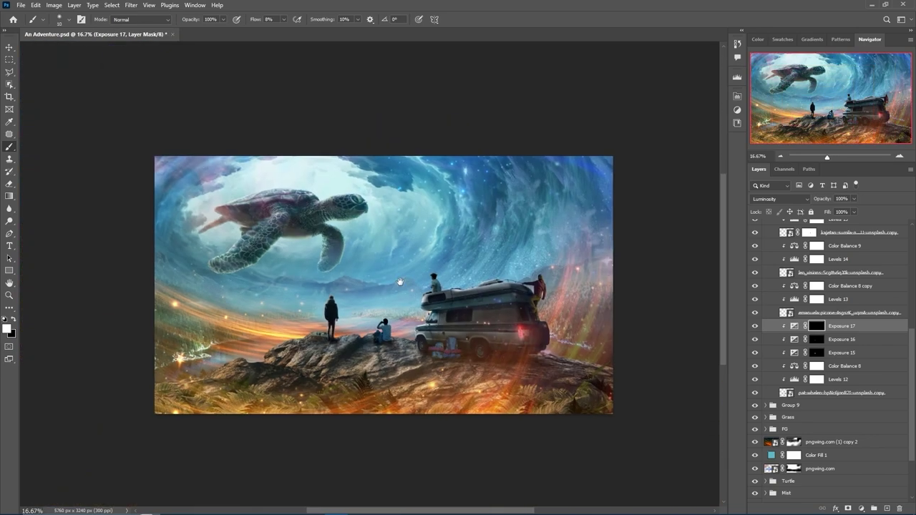
{"action": "key", "text": "alt+bracketleft"}
{"action": "key", "text": "alt+bracketleft"}
{"action": "key", "text": "ctrl+plus"}
{"action": "key", "text": "ctrl+plus"}
{"action": "key", "text": "ctrl+plus"}
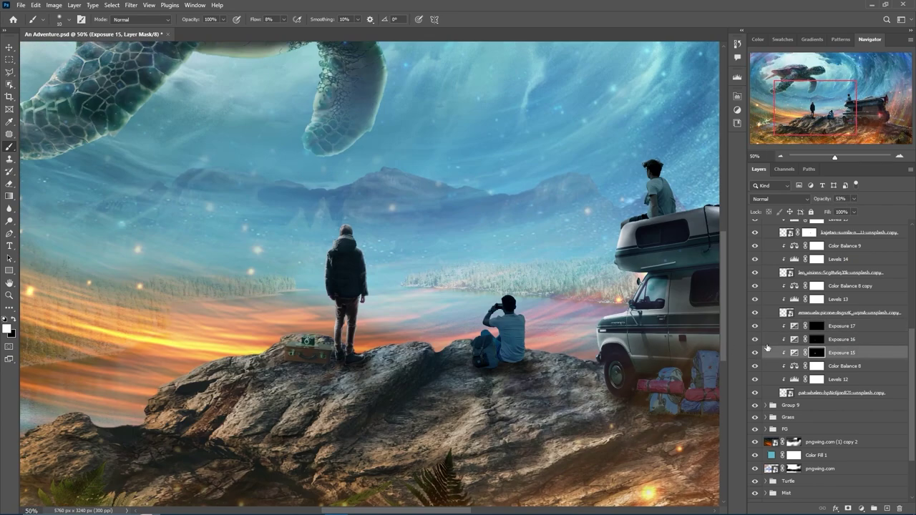
{"action": "left_click", "coordinate": [861, 508]}
{"action": "left_click", "coordinate": [869, 403]}
{"action": "key", "text": "ctrl+plus"}
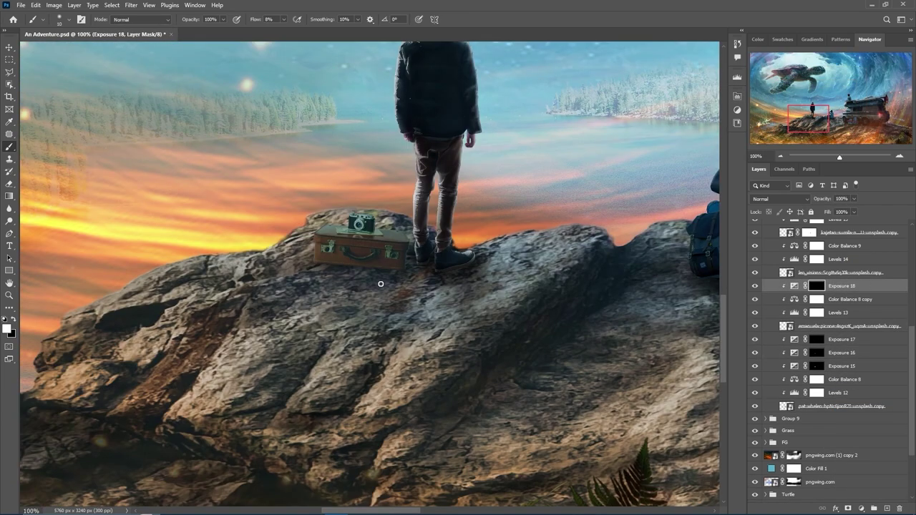
{"action": "mouse_move", "coordinate": [359, 286]}
{"action": "left_mouse_down"}
{"action": "mouse_move", "coordinate": [407, 264]}
{"action": "mouse_move", "coordinate": [329, 247]}
{"action": "left_mouse_up"}
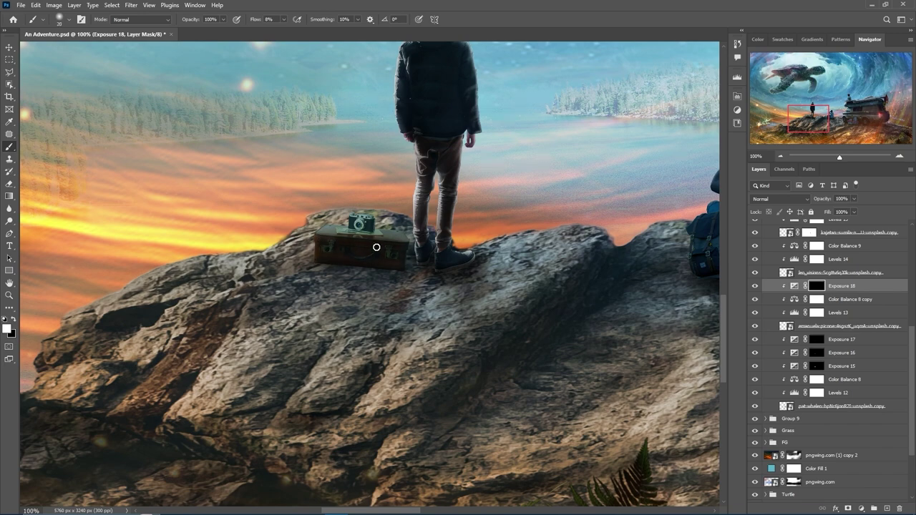
{"action": "key", "text": "ctrl+minus"}
{"action": "key", "text": "ctrl+plus"}
{"action": "key", "text": "ctrl+plus"}
{"action": "left_click_drag", "start_coordinate": [328, 192], "coordinate": [362, 173]}
Step: On Exposure 19, paint white over the suitcase lid near the camera, using black to correct
{"action": "key", "text": "ctrl+minus"}
{"action": "key", "text": "ctrl+minus"}
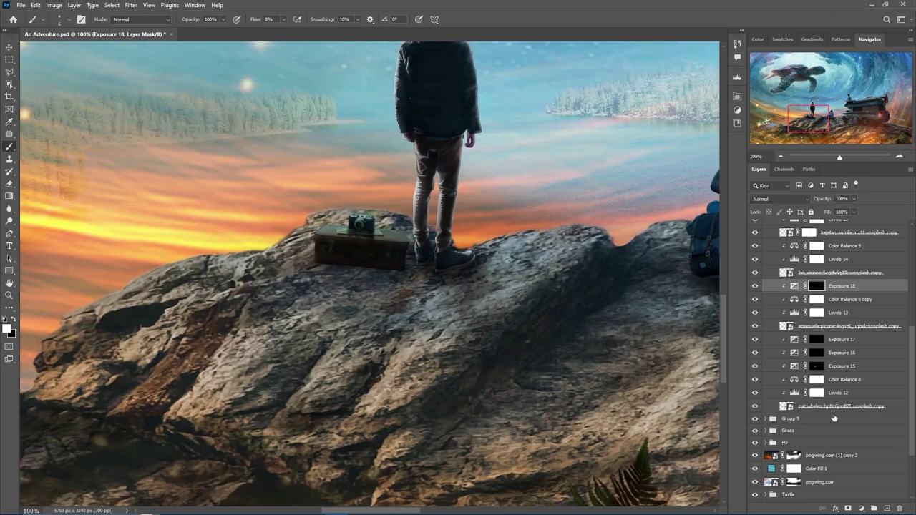
{"action": "key", "text": "ctrl+i"}
{"action": "key", "text": "ctrl+plus"}
{"action": "key", "text": "ctrl+plus"}
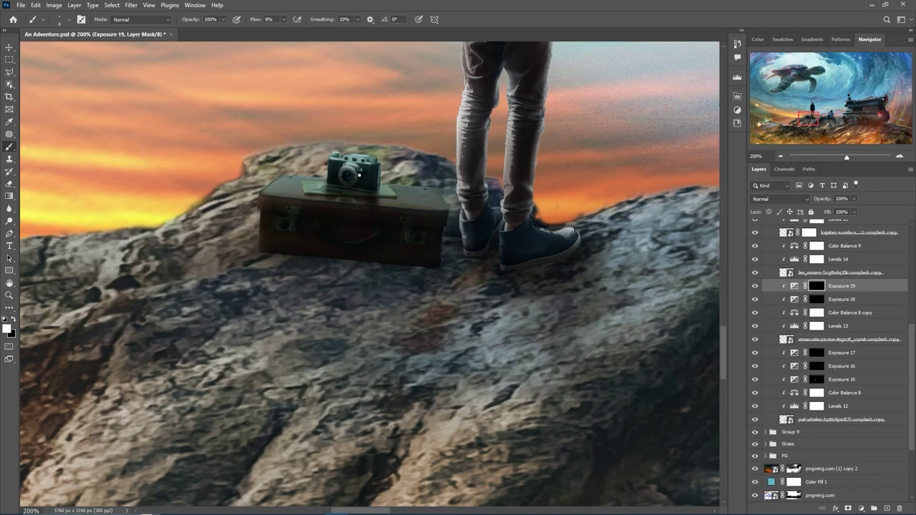
{"action": "key", "text": "bracketright"}
{"action": "mouse_move", "coordinate": [309, 177]}
{"action": "left_mouse_down"}
{"action": "mouse_move", "coordinate": [378, 179]}
{"action": "mouse_move", "coordinate": [307, 201]}
{"action": "left_mouse_up"}
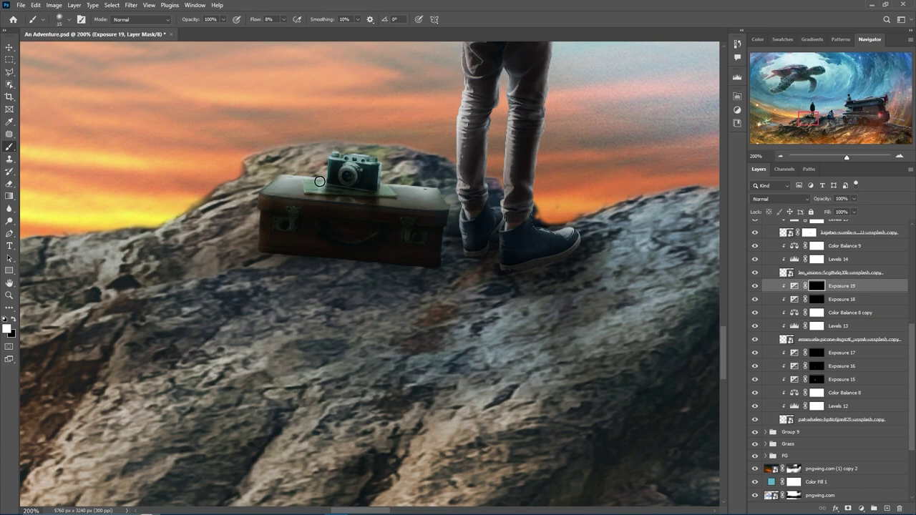
{"action": "key", "text": "x"}
{"action": "key", "text": "x"}
{"action": "key", "text": "x"}
{"action": "key", "text": "x"}
{"action": "key", "text": "bracketleft"}
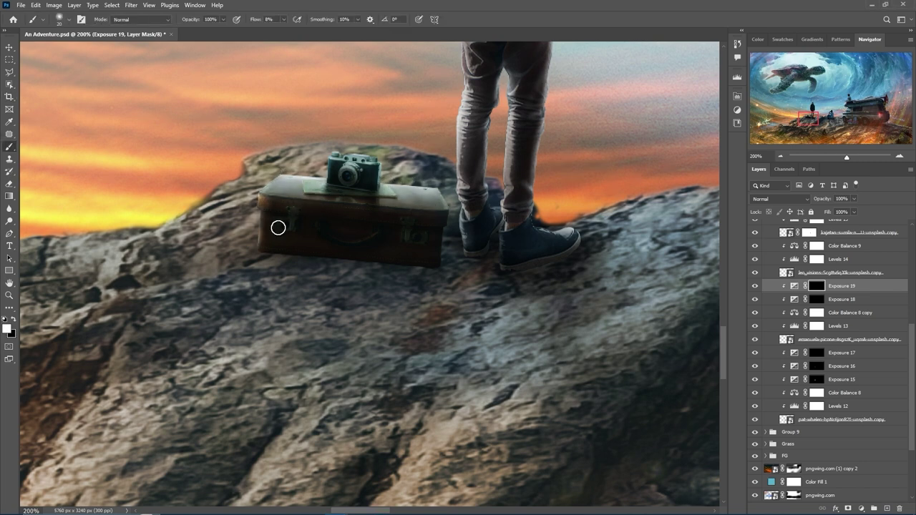
{"action": "scroll", "coordinate": [452, 243], "scroll_direction": "down", "scroll_amount": 3}
{"action": "scroll", "coordinate": [388, 229], "scroll_direction": "up", "scroll_amount": 3}
{"action": "scroll", "coordinate": [378, 170], "scroll_direction": "up", "scroll_amount": 2}
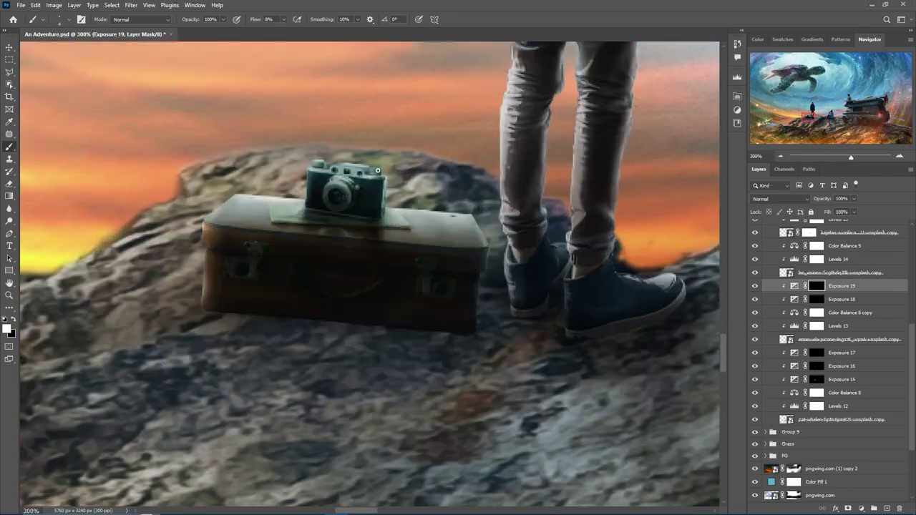
{"action": "scroll", "coordinate": [320, 188], "scroll_direction": "down", "scroll_amount": 5}
{"action": "left_click", "coordinate": [834, 319]}
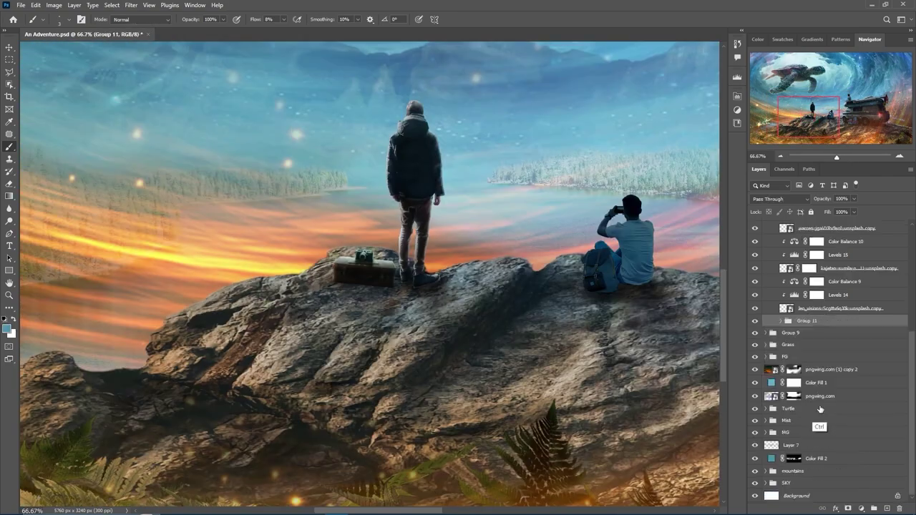
Step: Add empty Layer 11 below the climber and add a Hue/Saturation adjustment with Lightness -70
{"action": "scroll", "coordinate": [515, 277], "scroll_direction": "up", "scroll_amount": 4}
{"action": "key", "text": "v"}
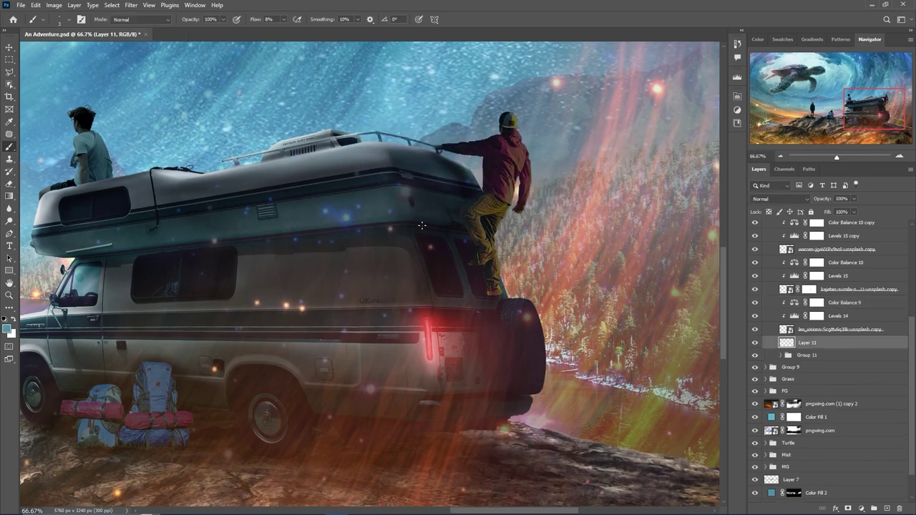
{"action": "left_click", "coordinate": [494, 215], "text": "ctrl"}
{"action": "key", "text": "alt+bracketleft"}
{"action": "key", "text": "d"}
{"action": "key", "text": "b"}
{"action": "key", "text": "v"}
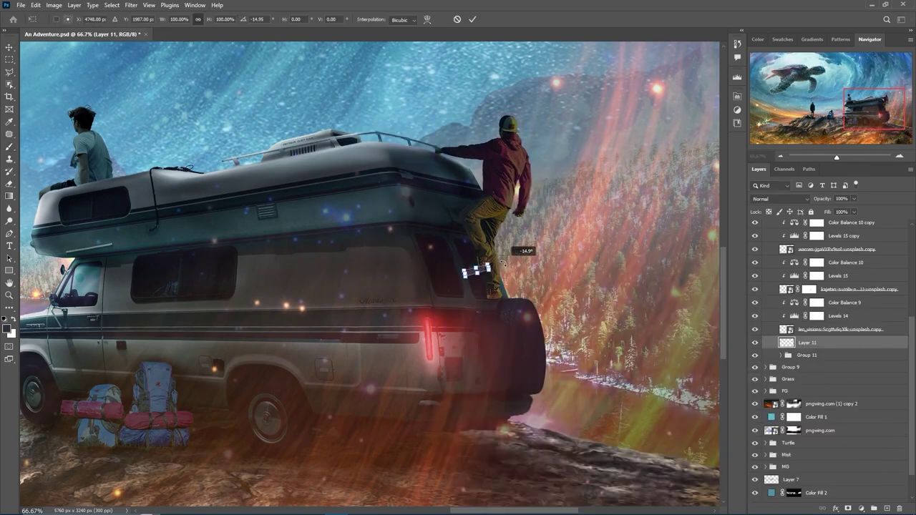
{"action": "scroll", "coordinate": [474, 271], "scroll_direction": "up", "scroll_amount": 2}
{"action": "scroll", "coordinate": [400, 290], "scroll_direction": "up", "scroll_amount": 3}
{"action": "left_click", "coordinate": [859, 506]}
{"action": "left_click", "coordinate": [865, 411]}
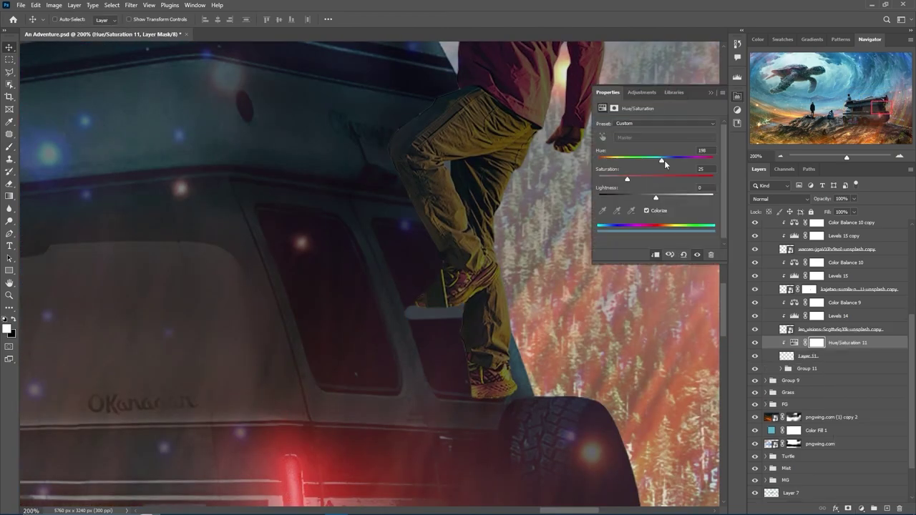
{"action": "left_click_drag", "start_coordinate": [656, 195], "coordinate": [618, 197]}
{"action": "key", "text": "b"}
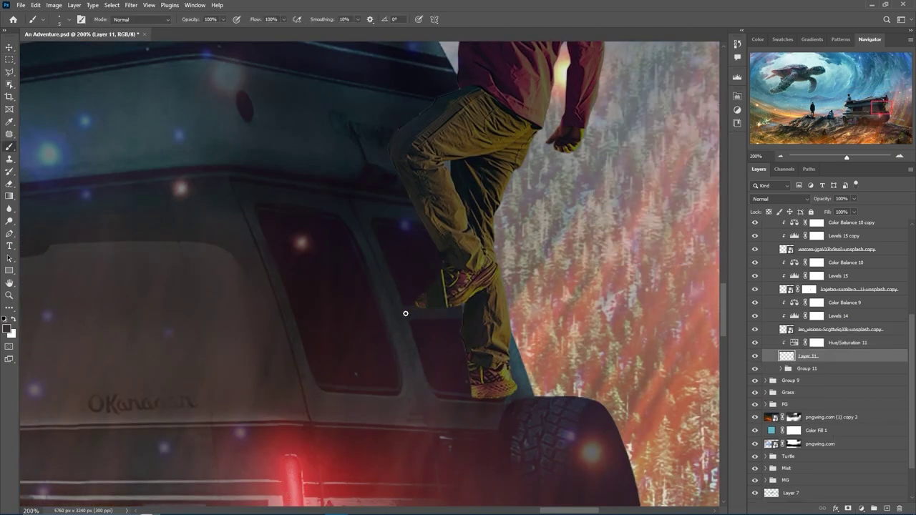
Step: Create Layer 12 clipped to the layer below and shrink the brush for shading
{"action": "key", "text": "ctrl+shift+n"}
{"action": "key", "text": "Return"}
{"action": "key", "text": "x"}
{"action": "key", "text": "ctrl+alt+g"}
{"action": "right_click", "coordinate": [472, 315]}
{"action": "key", "text": "Escape"}
{"action": "key", "text": "bracketleft"}
{"action": "key", "text": "alt+bracketleft"}
{"action": "key", "text": "alt+bracketleft"}
{"action": "key", "text": "x"}
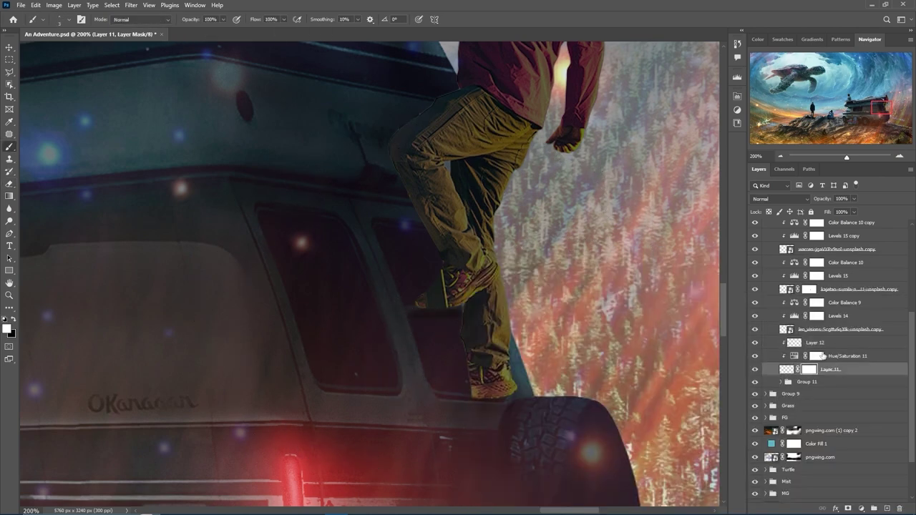
Step: Set Layer 12 to Multiply and set white as the colour on Hue/Saturation 11
{"action": "key", "text": "alt+bracketright"}
{"action": "key", "text": "alt+bracketright"}
{"action": "key", "text": "e"}
{"action": "key", "text": "x"}
{"action": "key", "text": "b"}
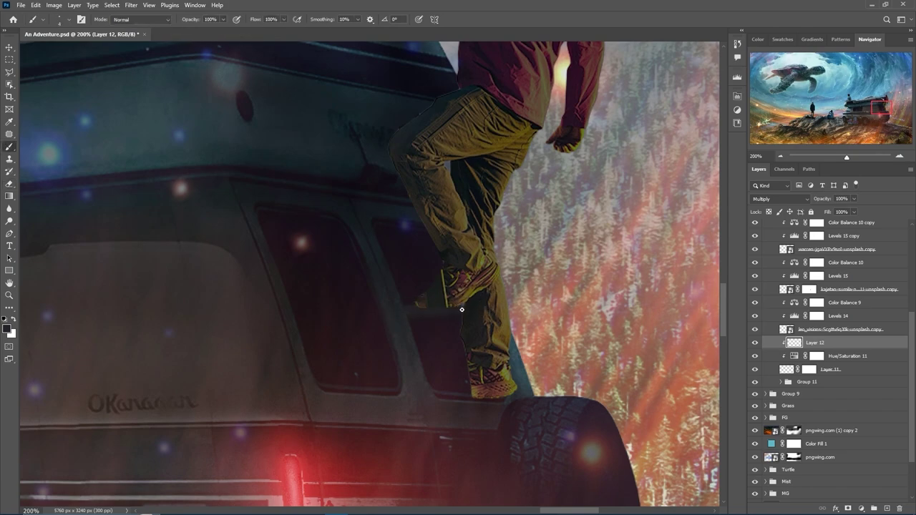
{"action": "key", "text": "e"}
{"action": "key", "text": "x"}
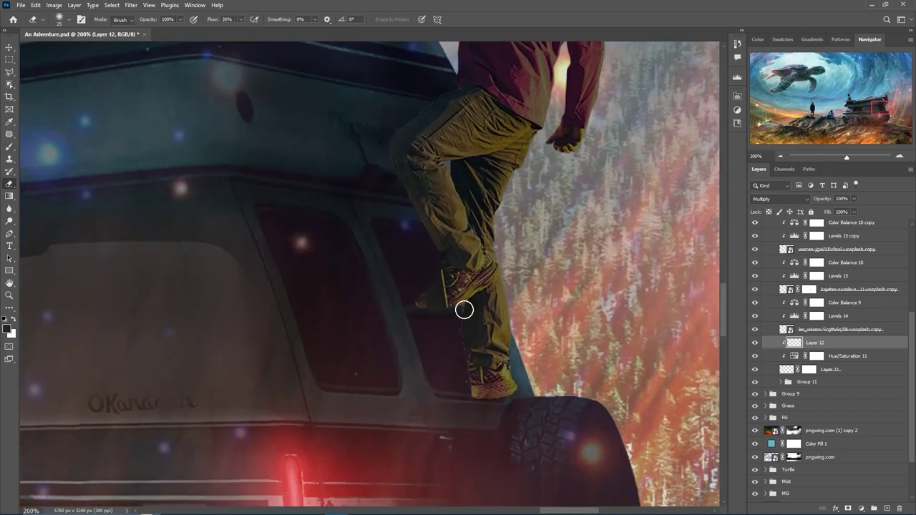
{"action": "key", "text": "alt+bracketleft"}
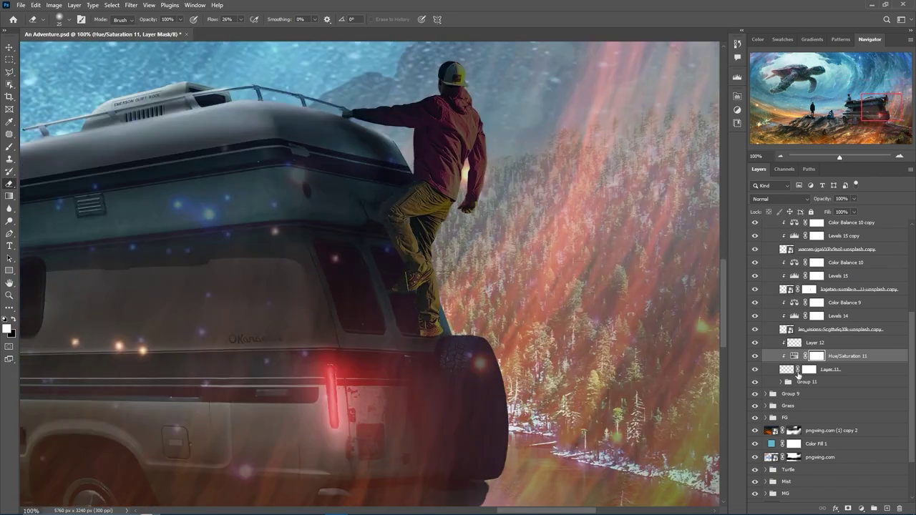
Step: In the climber's smart object, lasso the raised foot onto its own layer, reposition it, and mask it
{"action": "double_click", "coordinate": [786, 329]}
{"action": "left_click", "coordinate": [465, 202]}
{"action": "key", "text": "ctrl+plus"}
{"action": "key", "text": "l"}
{"action": "left_click_drag", "start_coordinate": [333, 308], "coordinate": [399, 319]}
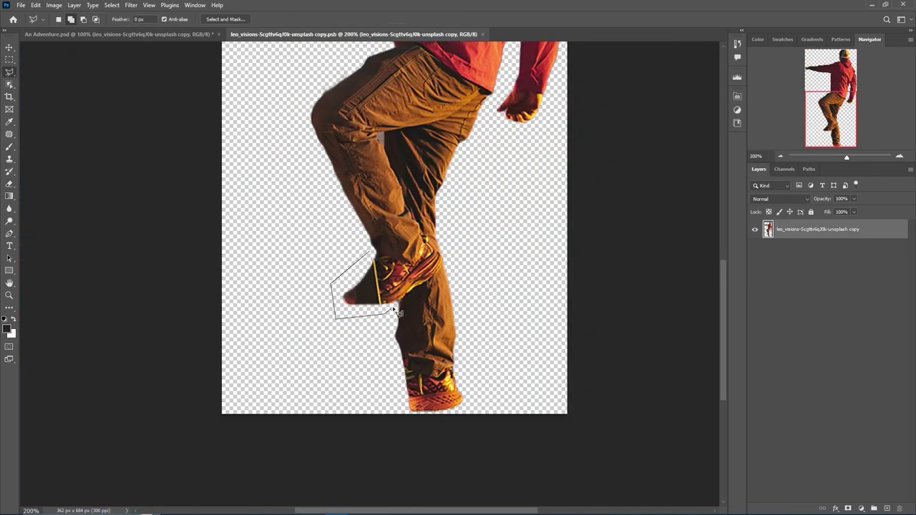
{"action": "key", "text": "ctrl+j"}
{"action": "key", "text": "ctrl+t"}
{"action": "left_click_drag", "start_coordinate": [387, 398], "coordinate": [396, 399]}
{"action": "key", "text": "Return"}
{"action": "key", "text": "b"}
{"action": "key", "text": "ctrl+alt+m"}
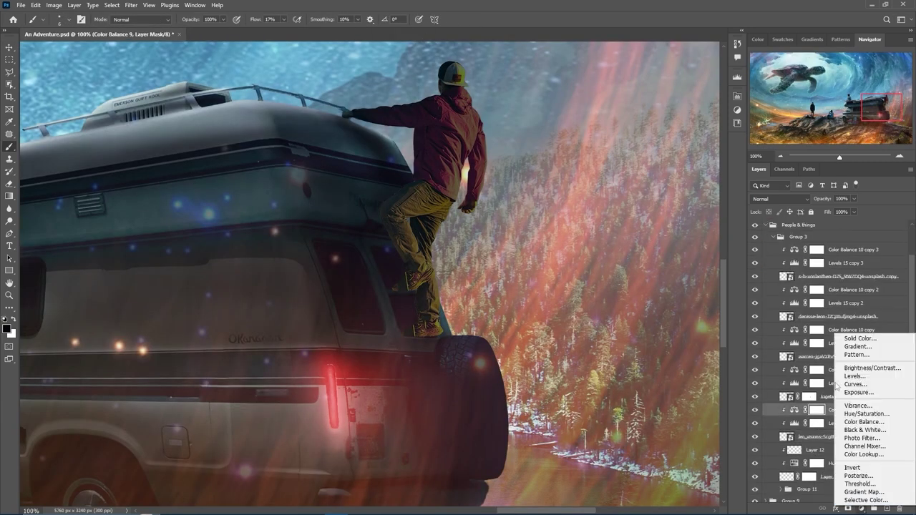
Step: Add an inverted-mask Exposure adjustment and paint it softly onto the man's legs
{"action": "left_click", "coordinate": [737, 96]}
{"action": "key", "text": "ctrl+i"}
{"action": "key", "text": "x"}
{"action": "right_click", "coordinate": [538, 281]}
{"action": "double_click", "coordinate": [744, 411]}
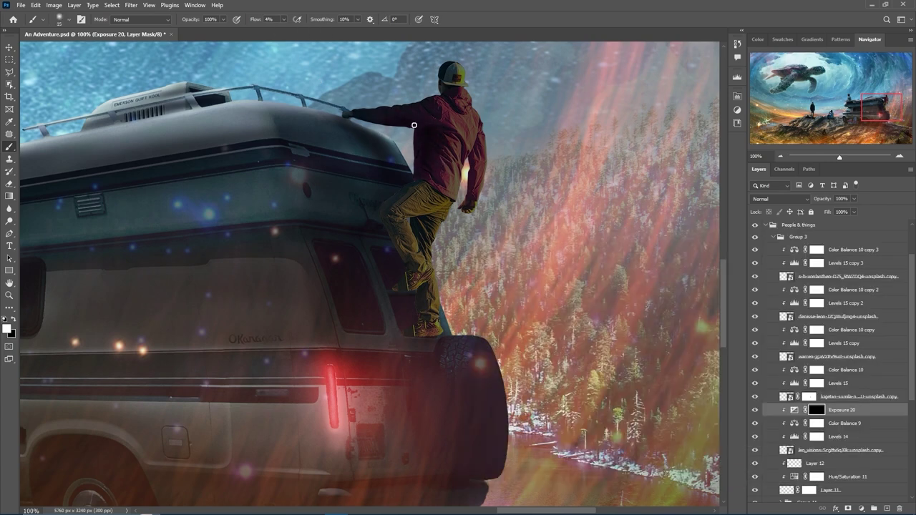
{"action": "mouse_move", "coordinate": [438, 137]}
{"action": "left_mouse_down"}
{"action": "mouse_move", "coordinate": [394, 246]}
{"action": "mouse_move", "coordinate": [409, 194]}
{"action": "mouse_move", "coordinate": [421, 255]}
{"action": "left_mouse_up"}
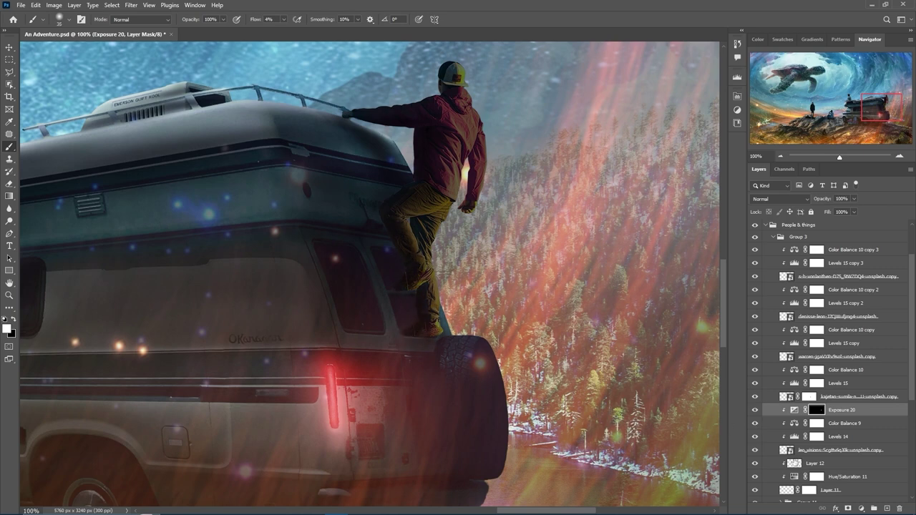
Step: Invert the van's Brightness/Contrast 13 mask and prepare a larger, higher-flow brush
{"action": "left_click", "coordinate": [812, 463]}
{"action": "left_click", "coordinate": [816, 409]}
{"action": "key", "text": "x"}
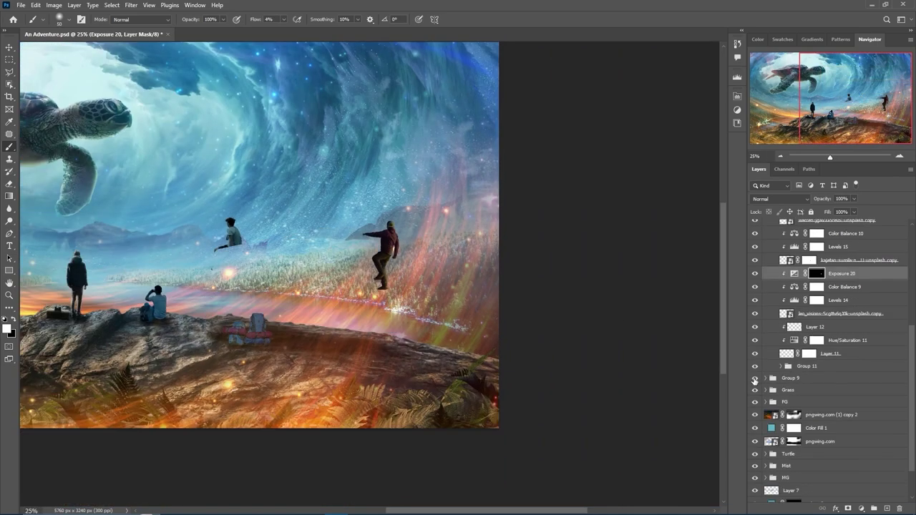
{"action": "key", "text": "ctrl+i"}
{"action": "key", "text": "ctrl+plus"}
{"action": "key", "text": "ctrl+plus"}
{"action": "key", "text": "shift+1"}
{"action": "key", "text": "shift+3"}
{"action": "key", "text": "bracketright"}
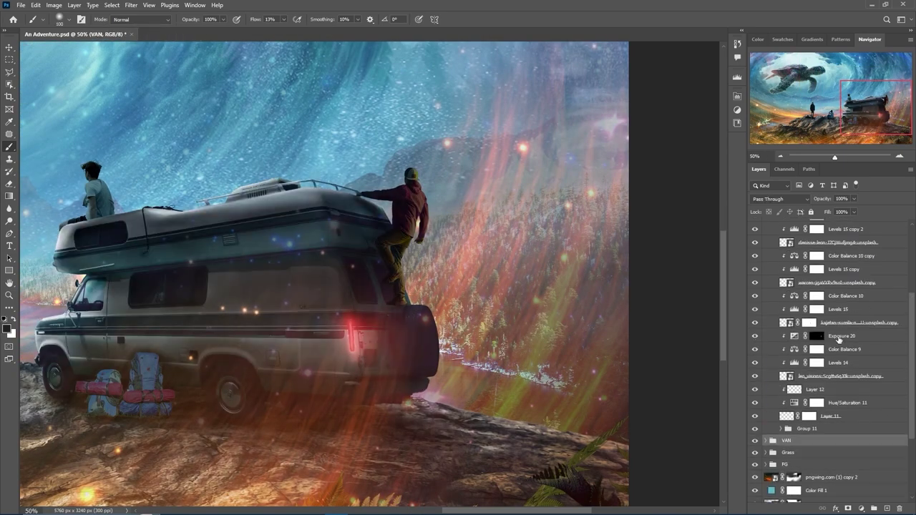
Step: Add Luminosity-blended Exposure 21 and paint it over the man's jacket and trousers
{"action": "key", "text": "ctrl+shift+n"}
{"action": "left_click", "coordinate": [534, 168]}
{"action": "key", "text": "ctrl+j"}
{"action": "left_click", "coordinate": [780, 198]}
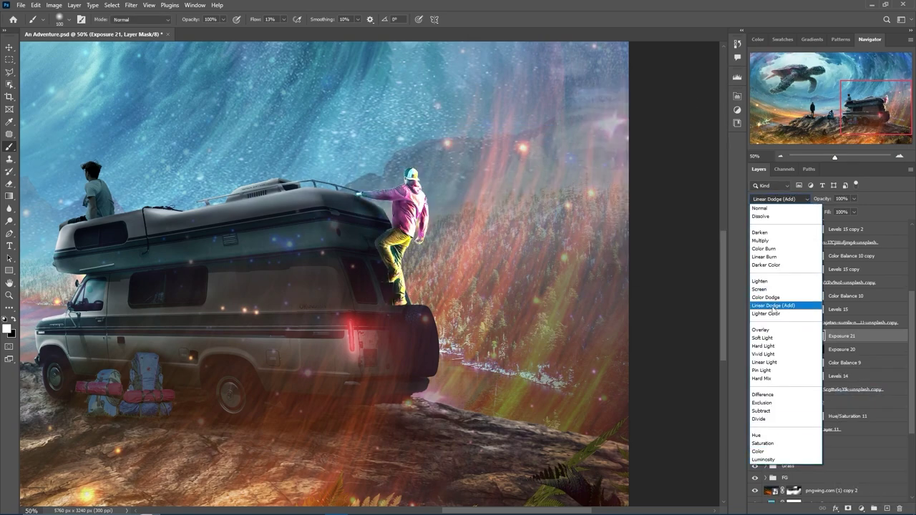
{"action": "left_click", "coordinate": [776, 459]}
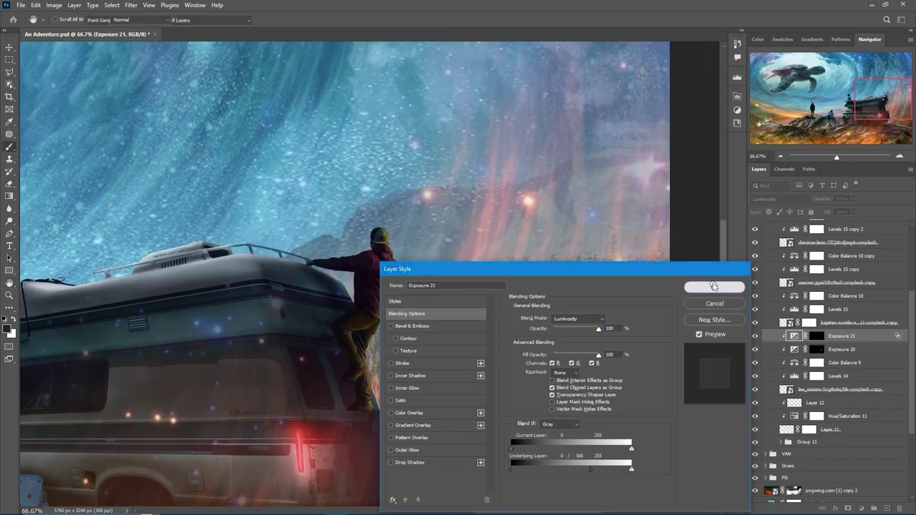
{"action": "scroll", "coordinate": [430, 281], "scroll_direction": "down", "scroll_amount": 2}
{"action": "key", "text": "bracketleft"}
{"action": "key", "text": "bracketleft"}
{"action": "key", "text": "bracketleft"}
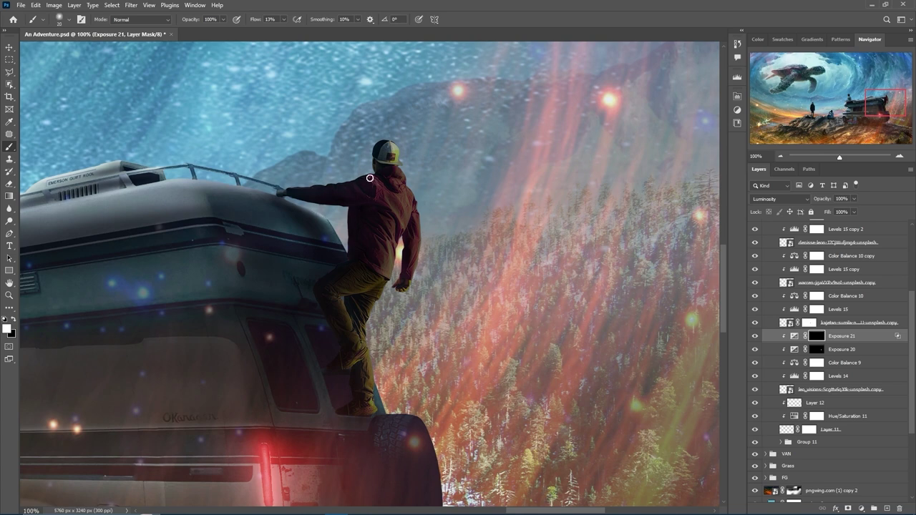
{"action": "key", "text": "bracketright"}
{"action": "left_click_drag", "start_coordinate": [425, 229], "coordinate": [374, 247]}
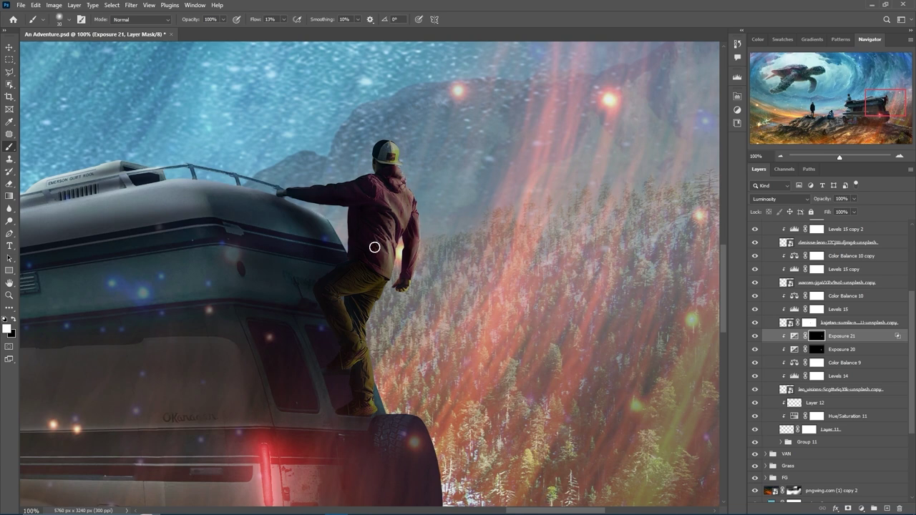
{"action": "left_click_drag", "start_coordinate": [388, 281], "coordinate": [373, 372]}
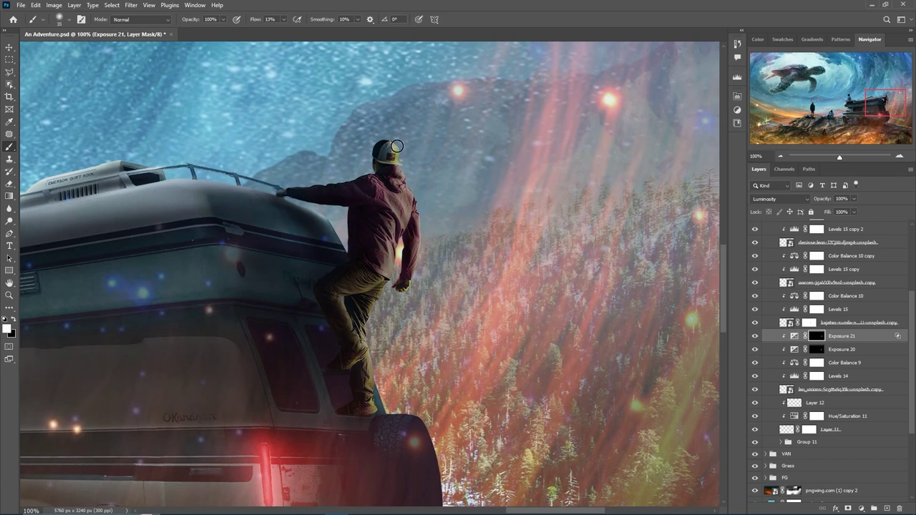
Step: Add brightening Exposure 22 to the van with an inverted black mask
{"action": "scroll", "coordinate": [414, 248], "scroll_direction": "down", "scroll_amount": 4}
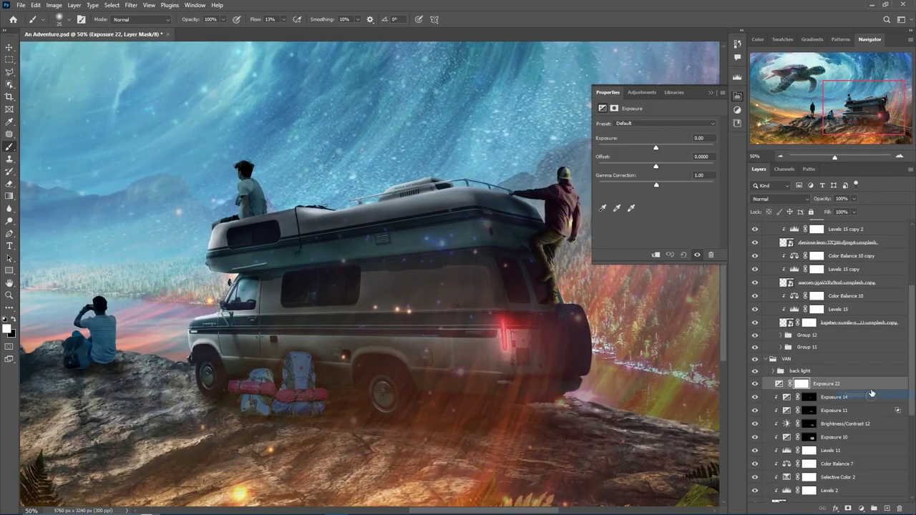
{"action": "left_click_drag", "start_coordinate": [665, 148], "coordinate": [689, 149]}
{"action": "key", "text": "ctrl+i"}
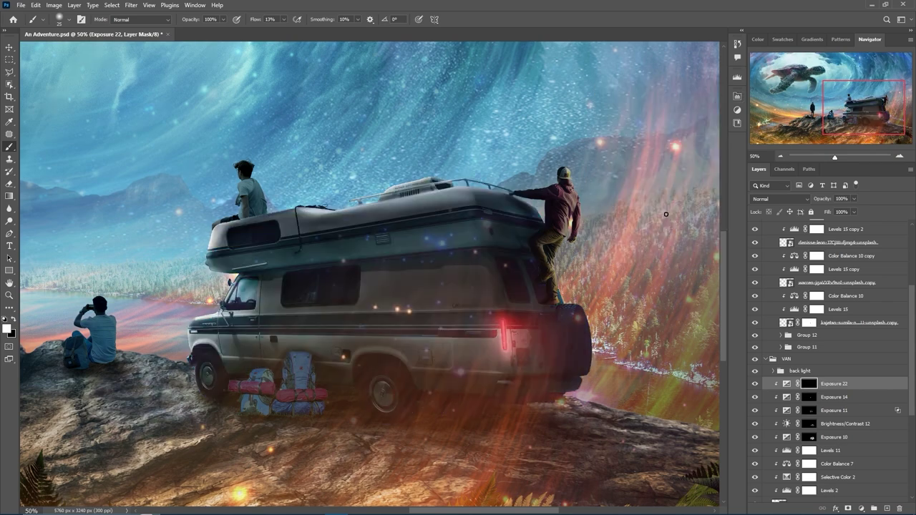
Step: Paint Exposure 22 onto the spare tire, then set a larger black brush at 40% flow
{"action": "scroll", "coordinate": [349, 214], "scroll_direction": "right", "scroll_amount": 1}
{"action": "scroll", "coordinate": [349, 214], "scroll_direction": "right", "scroll_amount": 2}
{"action": "left_click_drag", "start_coordinate": [433, 321], "coordinate": [447, 350]}
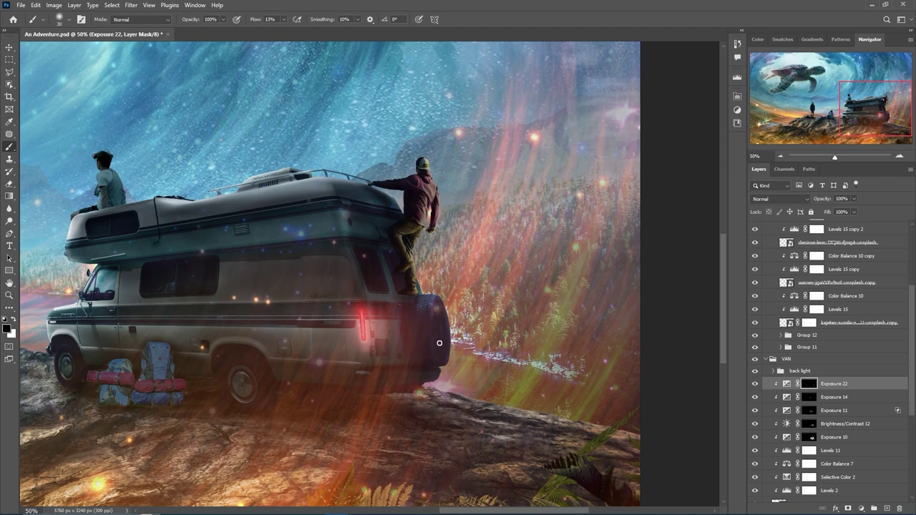
{"action": "key", "text": "]"}
{"action": "key", "text": "]"}
{"action": "key", "text": "]"}
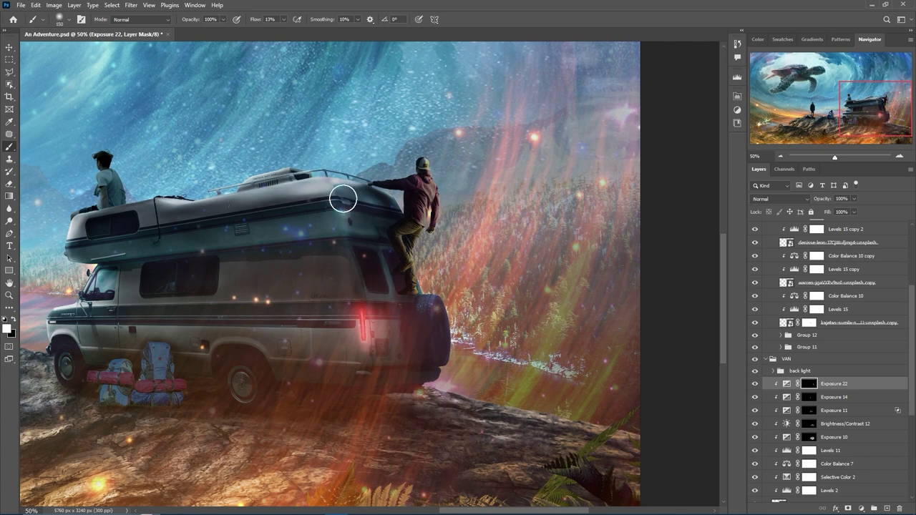
{"action": "key", "text": "x"}
{"action": "key", "text": "shift+4"}
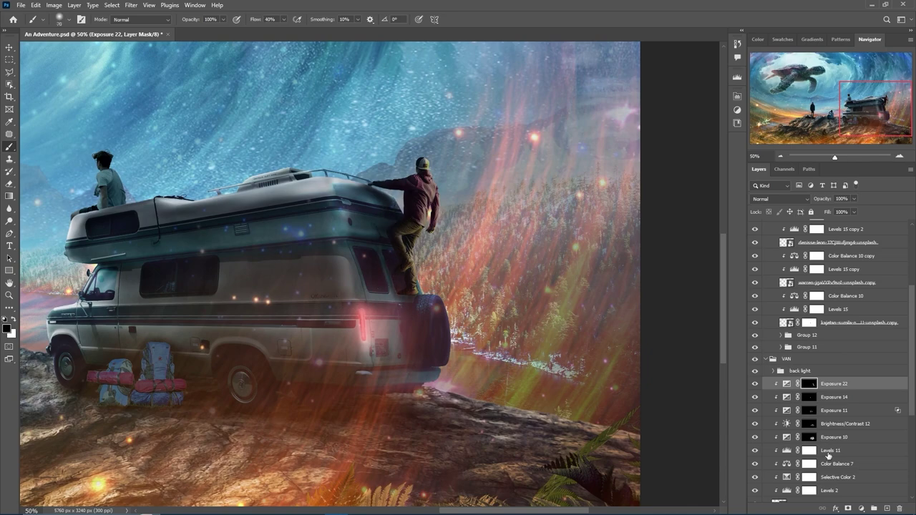
Step: Add a Brightness/Contrast layer with an inverted mask for the van, then collapse the VAN group
{"action": "key", "text": "ctrl+alt+b"}
{"action": "key", "text": "ctrl+i"}
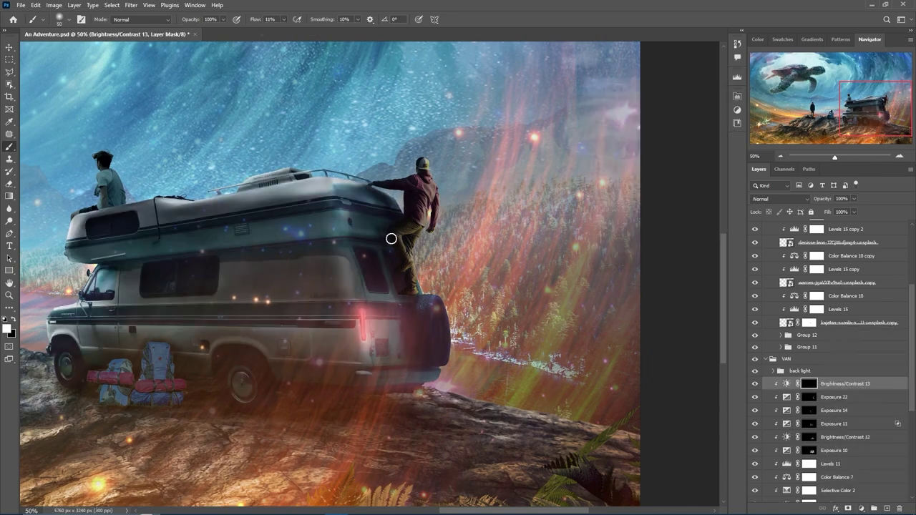
{"action": "key", "text": "bracketleft"}
{"action": "key", "text": "bracketleft"}
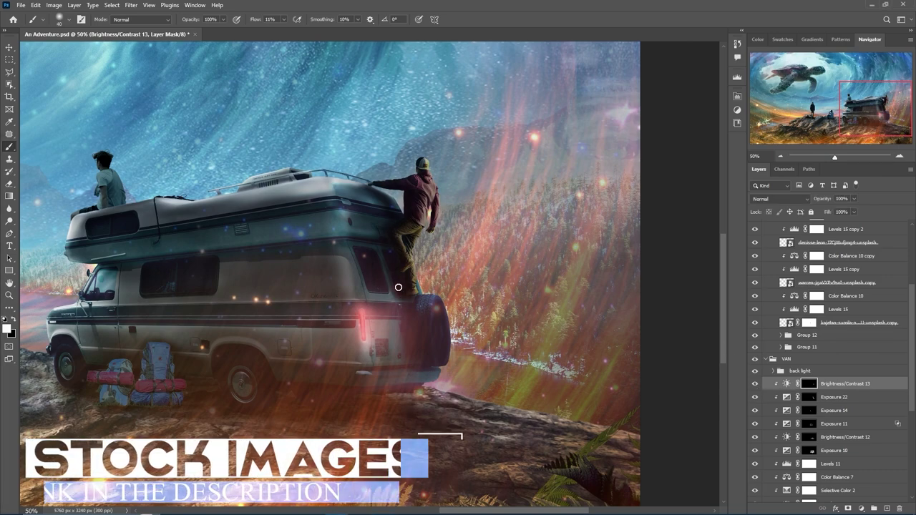
{"action": "key", "text": "ctrl+minus"}
{"action": "key", "text": "ctrl+minus"}
{"action": "key", "text": "ctrl+minus"}
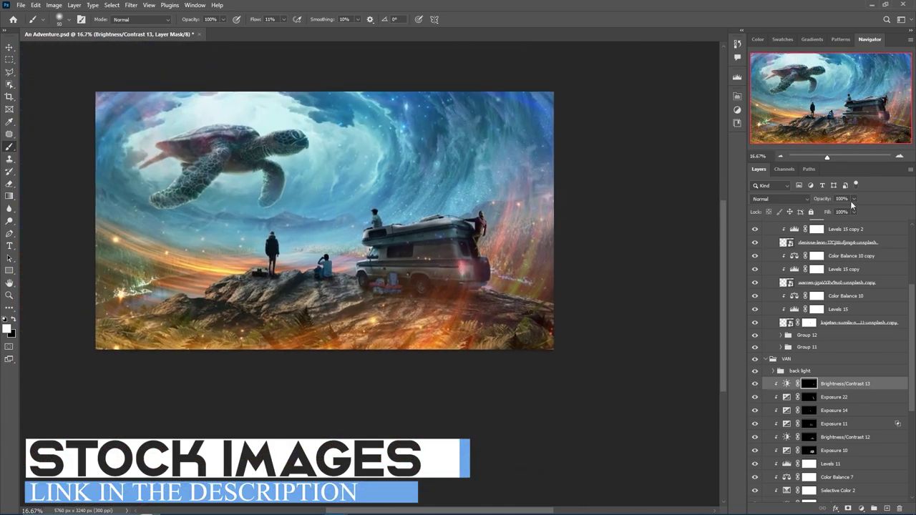
{"action": "left_click", "coordinate": [771, 359]}
{"action": "left_click", "coordinate": [844, 296]}
{"action": "key", "text": "ctrl+plus"}
{"action": "key", "text": "ctrl+plus"}
{"action": "key", "text": "ctrl+plus"}
Step: Add an inverted-mask Exposure above Color Balance 10 and paint it over the boy's torso and arm
{"action": "left_click", "coordinate": [860, 508]}
{"action": "left_click", "coordinate": [859, 390]}
{"action": "key", "text": "ctrl+i"}
{"action": "key", "text": "ctrl+plus"}
{"action": "left_click_drag", "start_coordinate": [427, 274], "coordinate": [446, 276]}
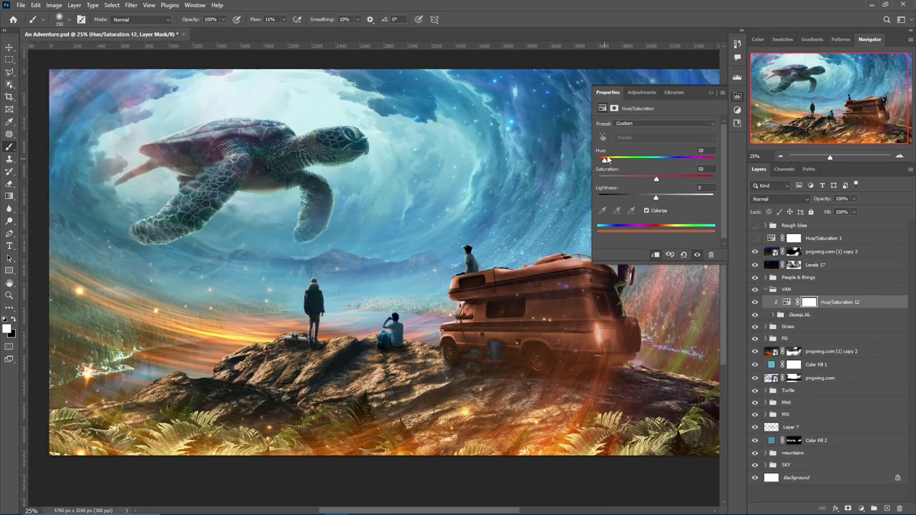
Step: Set Hue/Saturation 12 to Color blending, mask it off parts of the van, and invert Exposure 32's mask
{"action": "left_click", "coordinate": [779, 199]}
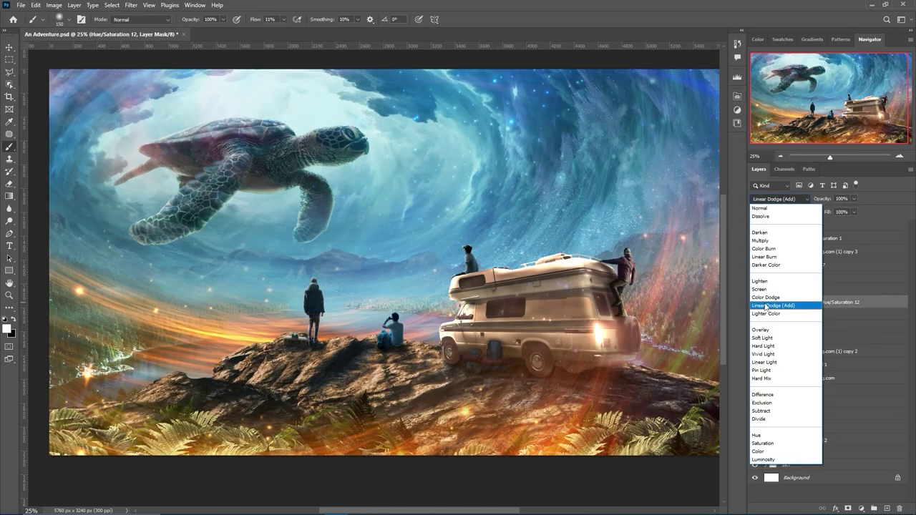
{"action": "left_click", "coordinate": [758, 451]}
{"action": "scroll", "coordinate": [562, 267], "scroll_direction": "right", "scroll_amount": 3}
{"action": "key", "text": "bracketright"}
{"action": "key", "text": "bracketright"}
{"action": "key", "text": "bracketright"}
{"action": "left_click_drag", "start_coordinate": [369, 341], "coordinate": [484, 364]}
{"action": "key", "text": "bracketleft"}
{"action": "key", "text": "bracketleft"}
{"action": "key", "text": "bracketleft"}
{"action": "key", "text": "x"}
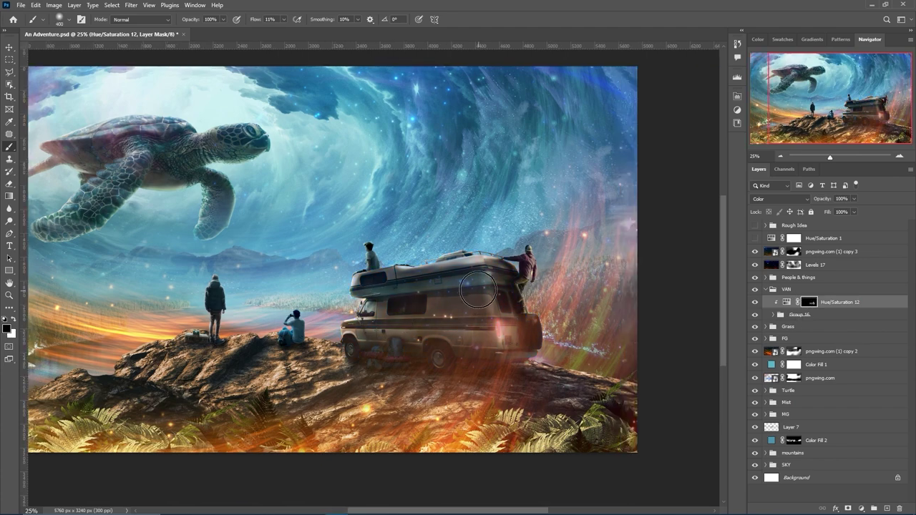
{"action": "key", "text": "ctrl+i"}
{"action": "scroll", "coordinate": [691, 291], "scroll_direction": "up", "scroll_amount": 3}
{"action": "key", "text": "x"}
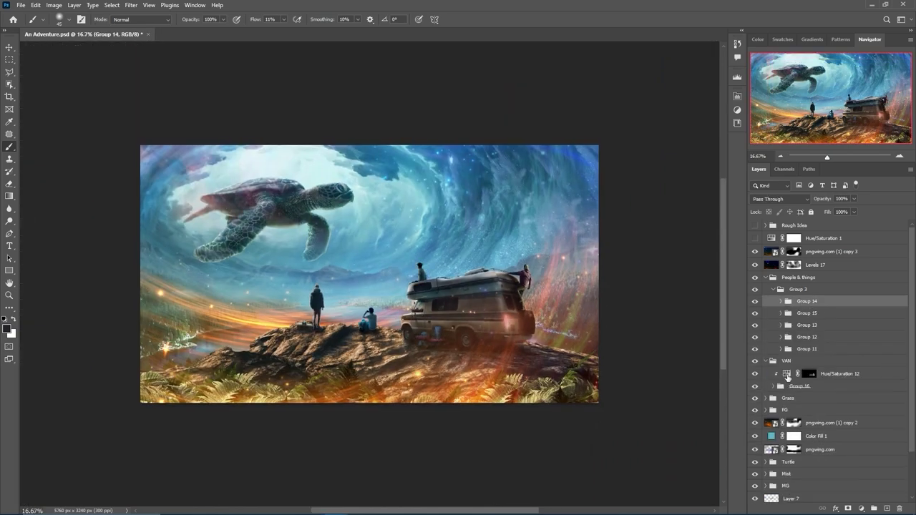
Step: Copy the van's Hue/Saturation 12 tint onto Group 17
{"action": "left_click_drag", "start_coordinate": [787, 377], "coordinate": [766, 301]}
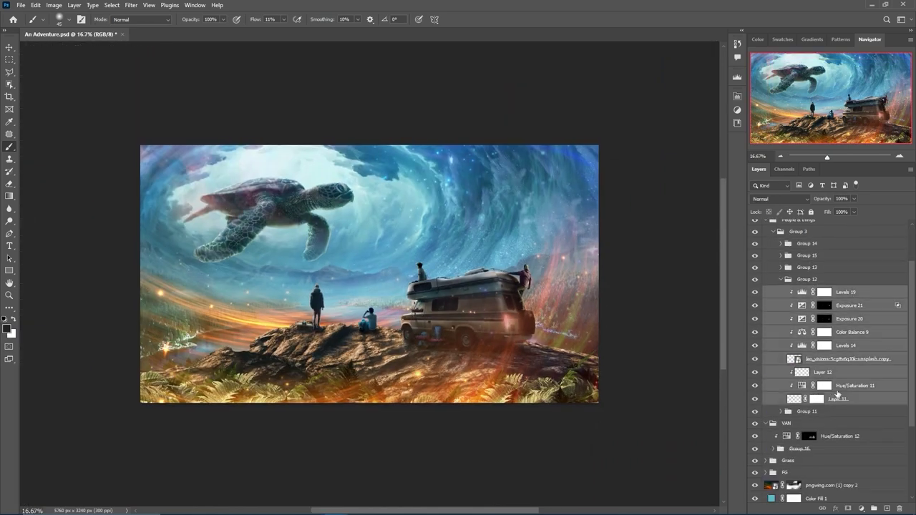
{"action": "scroll", "coordinate": [538, 283], "scroll_direction": "up", "scroll_amount": 2}
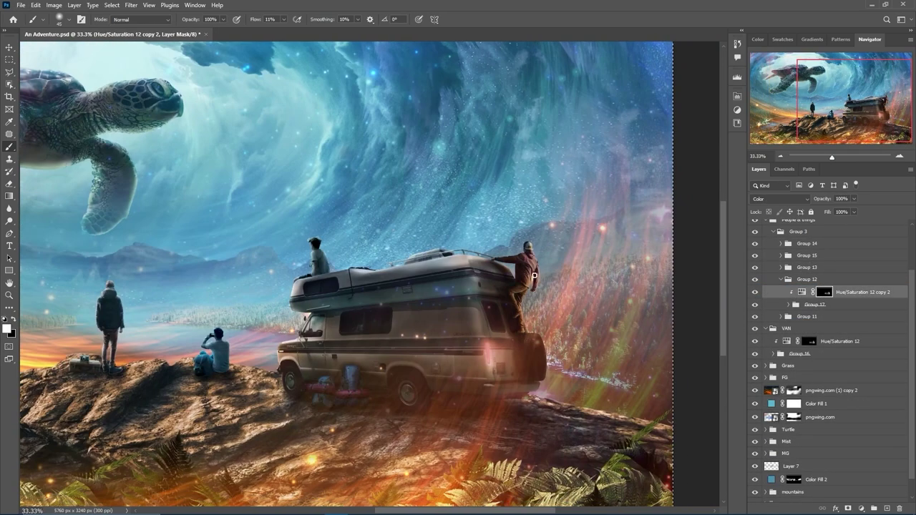
{"action": "scroll", "coordinate": [525, 254], "scroll_direction": "up", "scroll_amount": 1}
{"action": "scroll", "coordinate": [536, 262], "scroll_direction": "up", "scroll_amount": 1}
Step: Add Exposure 33 above the van's Hue/Saturation 12 with an inverted black mask
{"action": "left_click", "coordinate": [772, 354]}
{"action": "left_click", "coordinate": [808, 341]}
{"action": "left_click", "coordinate": [860, 509]}
{"action": "left_click", "coordinate": [857, 395]}
{"action": "key", "text": "ctrl+i"}
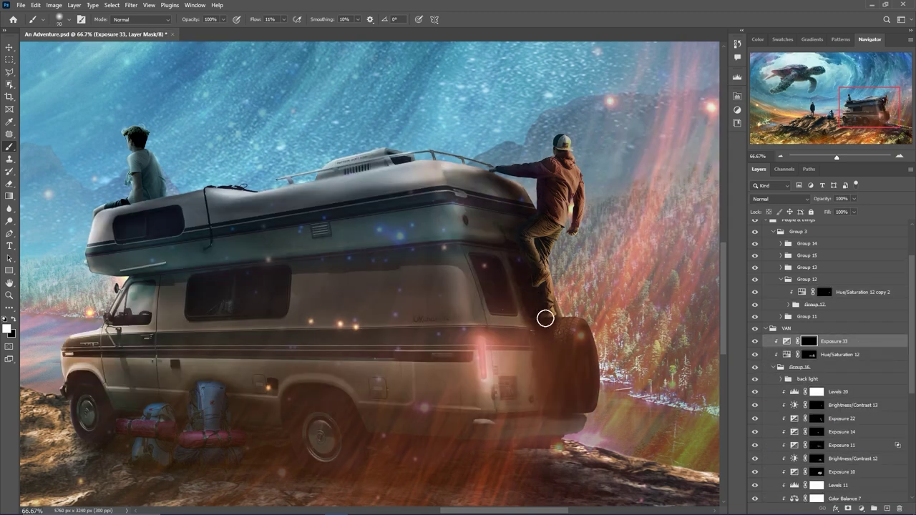
Step: Add a Brightness/Contrast at -150 in Group 12, invert its mask, and paint it onto the climbing man
{"action": "scroll", "coordinate": [530, 314], "scroll_direction": "up", "scroll_amount": 1}
{"action": "left_click", "coordinate": [858, 292]}
{"action": "left_click_drag", "start_coordinate": [655, 149], "coordinate": [598, 147]}
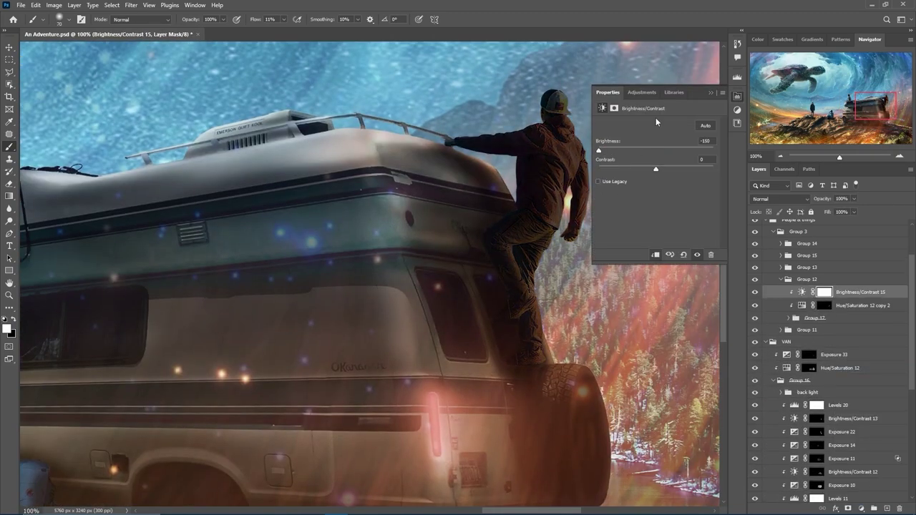
{"action": "key", "text": "ctrl+i"}
{"action": "left_click_drag", "start_coordinate": [521, 344], "coordinate": [519, 143]}
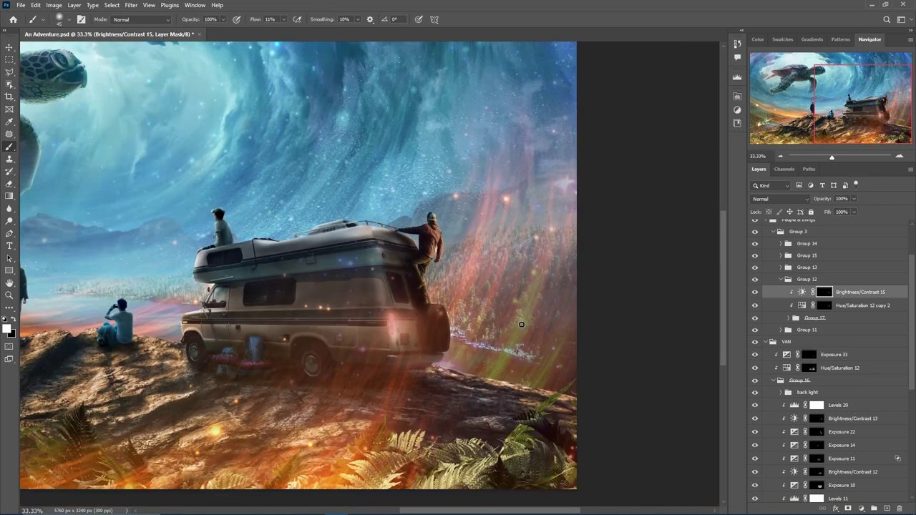
Step: Collapse Groups 12 and 3 and copy the van tint onto the People & things group
{"action": "scroll", "coordinate": [519, 143], "scroll_direction": "down", "scroll_amount": 5}
{"action": "left_click", "coordinate": [781, 279]}
{"action": "left_click", "coordinate": [776, 232]}
{"action": "left_click_drag", "start_coordinate": [843, 329], "coordinate": [797, 245]}
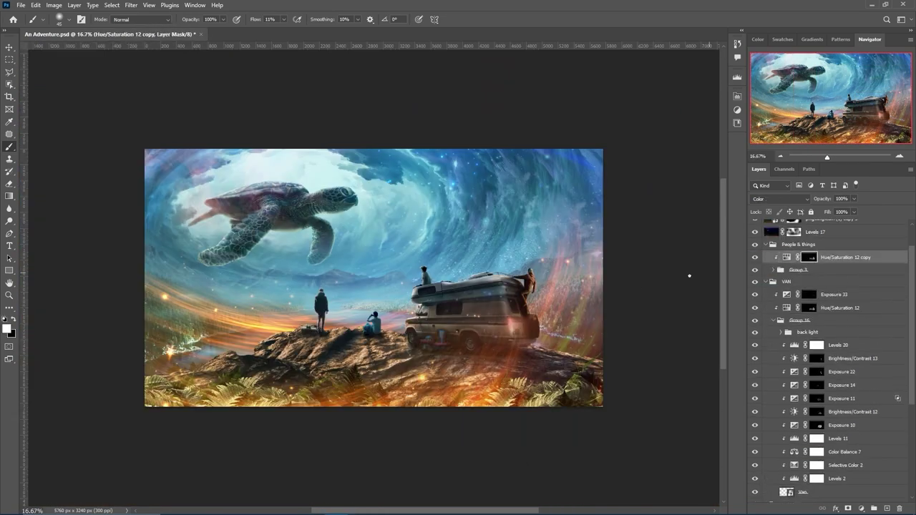
Step: Brush the Hue/Saturation copy masks at 6% flow onto the standing and seated men
{"action": "scroll", "coordinate": [325, 322], "scroll_direction": "up", "scroll_amount": 4}
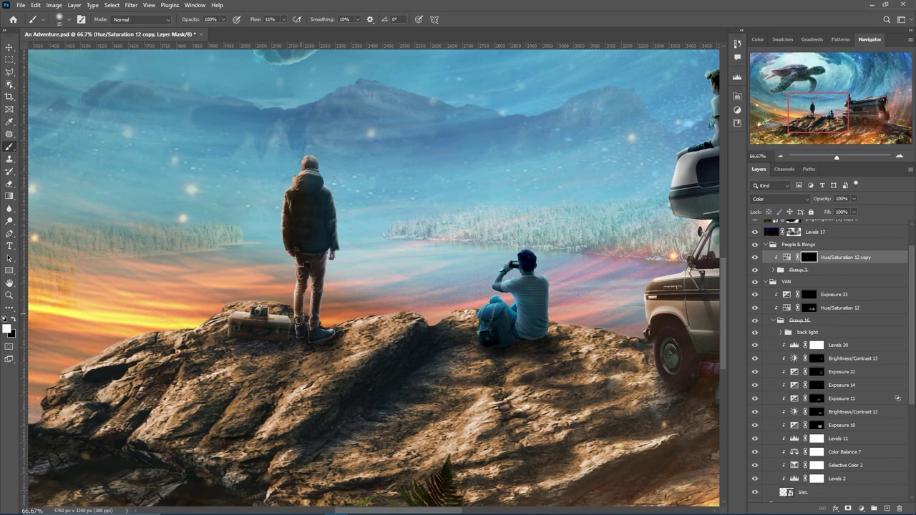
{"action": "left_click_drag", "start_coordinate": [313, 253], "coordinate": [428, 258]}
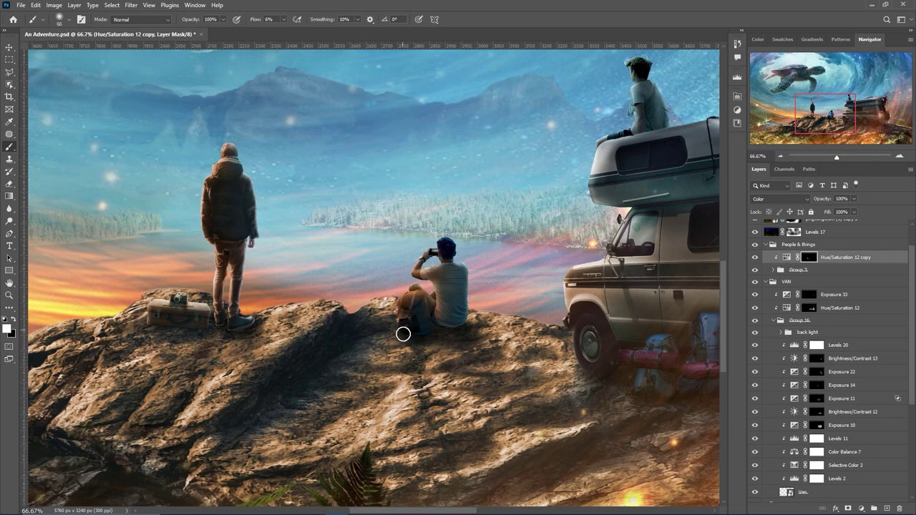
{"action": "left_click_drag", "start_coordinate": [440, 273], "coordinate": [430, 287]}
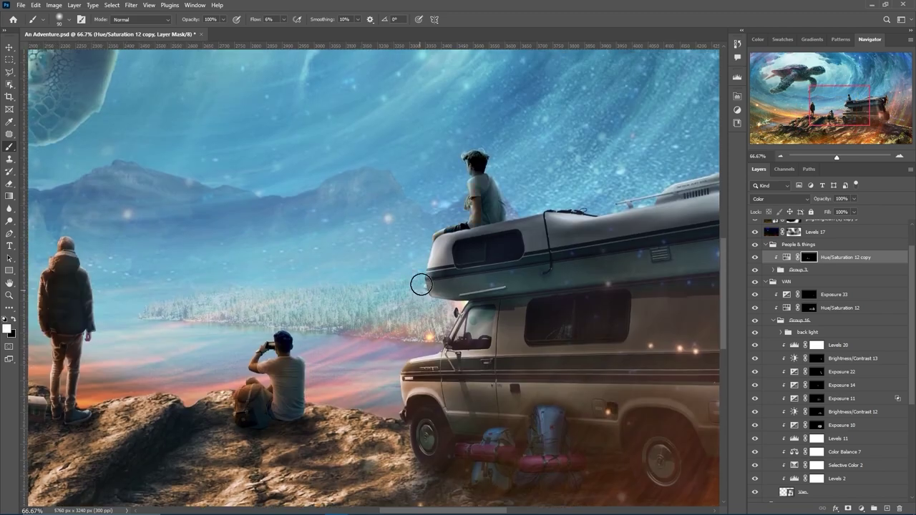
{"action": "left_click", "coordinate": [438, 289], "text": "ctrl"}
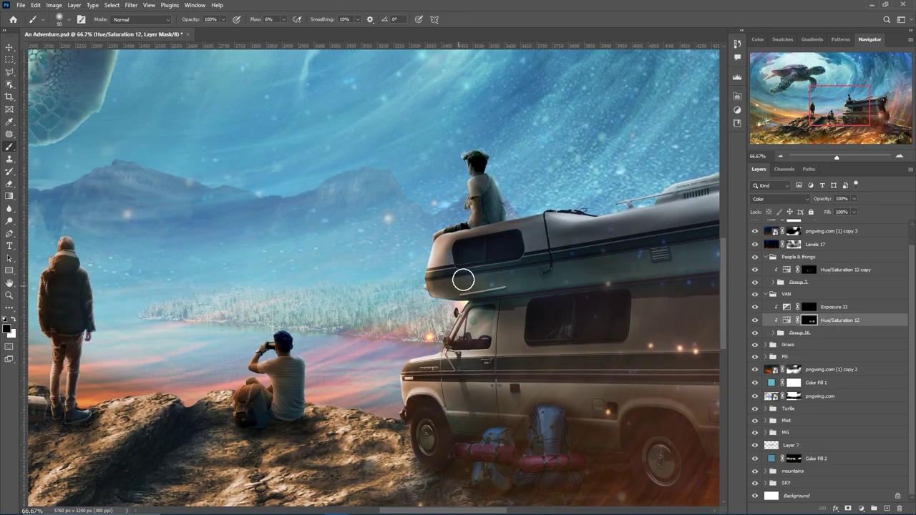
{"action": "left_click", "coordinate": [440, 237], "text": "ctrl"}
{"action": "key", "text": "ctrl+minus"}
{"action": "key", "text": "ctrl+minus"}
{"action": "key", "text": "ctrl+minus"}
{"action": "key", "text": "ctrl+plus"}
{"action": "key", "text": "ctrl+plus"}
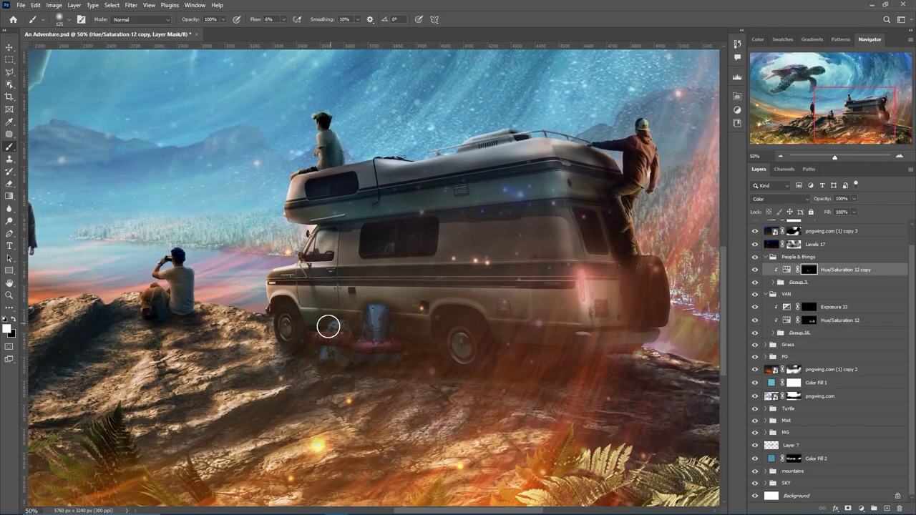
{"action": "key", "text": "ctrl+minus"}
{"action": "key", "text": "ctrl+minus"}
{"action": "key", "text": "ctrl+minus"}
{"action": "key", "text": "ctrl+plus"}
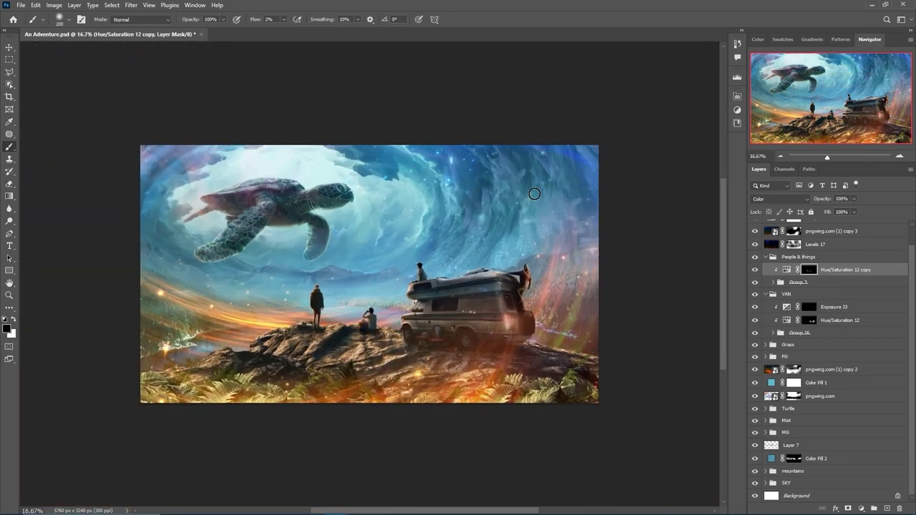
Step: Collapse the groups, stamp all visible layers into Layer 13, and save An Adventure.psd
{"action": "left_click", "coordinate": [767, 257]}
{"action": "key", "text": "ctrl+shift+alt+e"}
{"action": "right_click", "coordinate": [805, 250]}
{"action": "key", "text": "Escape"}
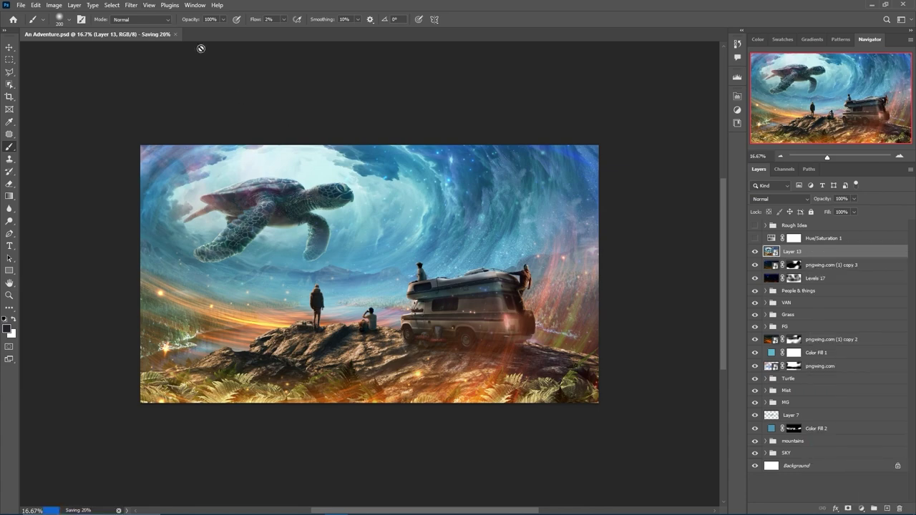
Step: In Camera Raw on Layer 13, raise contrast, warm the temperature, and add texture and clarity
{"action": "left_click", "coordinate": [195, 5]}
{"action": "key", "text": "ctrl+shift+a"}
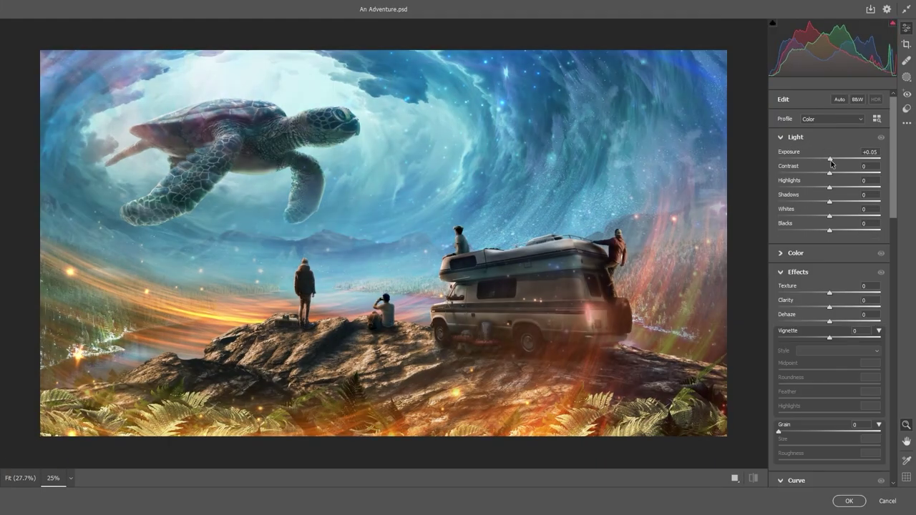
{"action": "left_click_drag", "start_coordinate": [828, 173], "coordinate": [846, 176]}
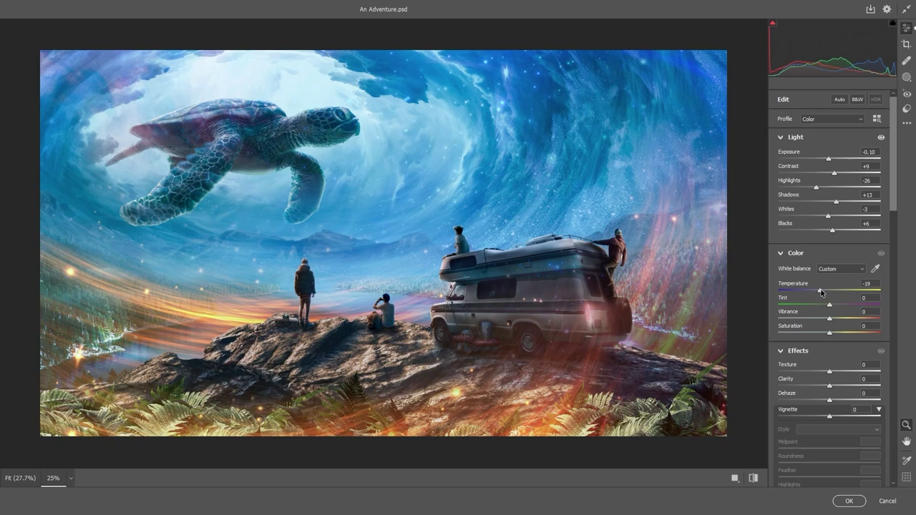
{"action": "left_click_drag", "start_coordinate": [821, 292], "coordinate": [826, 304]}
{"action": "left_click_drag", "start_coordinate": [829, 318], "coordinate": [828, 333]}
{"action": "left_click_drag", "start_coordinate": [829, 372], "coordinate": [835, 371]}
{"action": "mouse_move", "coordinate": [830, 385]}
{"action": "left_mouse_down"}
{"action": "mouse_move", "coordinate": [841, 387]}
{"action": "mouse_move", "coordinate": [836, 372]}
{"action": "left_mouse_up"}
Step: Add a vignette, brighten the yellows, and shift the orange and yellow hues
{"action": "left_click_drag", "start_coordinate": [829, 400], "coordinate": [790, 415]}
{"action": "scroll", "coordinate": [829, 322], "scroll_direction": "down", "scroll_amount": 5}
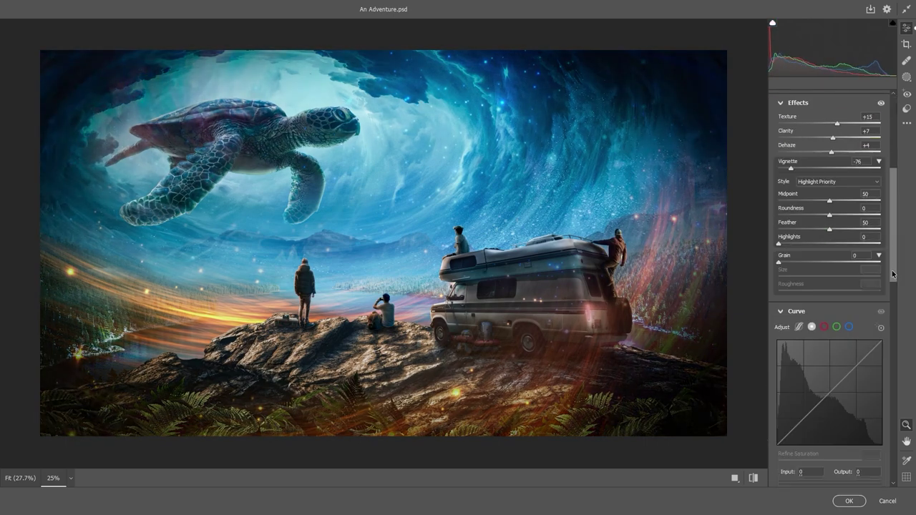
{"action": "left_click_drag", "start_coordinate": [829, 214], "coordinate": [844, 215]}
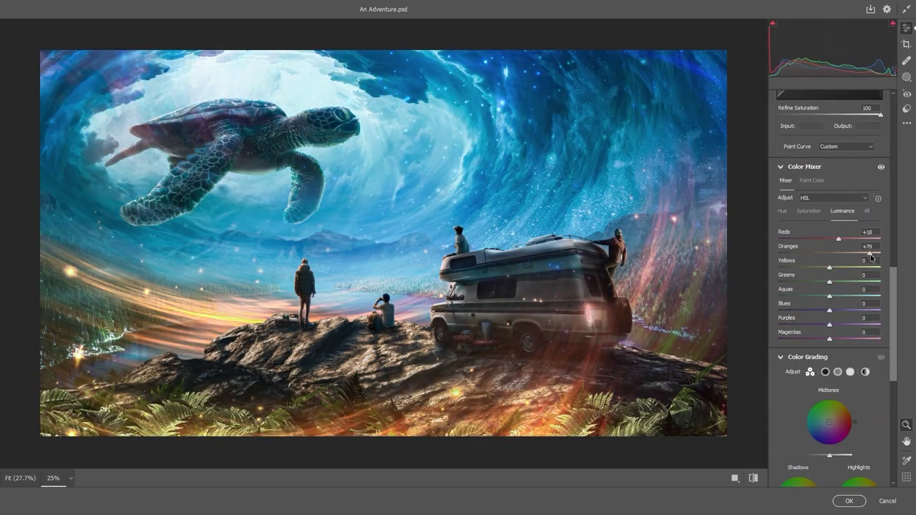
{"action": "left_click_drag", "start_coordinate": [848, 268], "coordinate": [867, 268]}
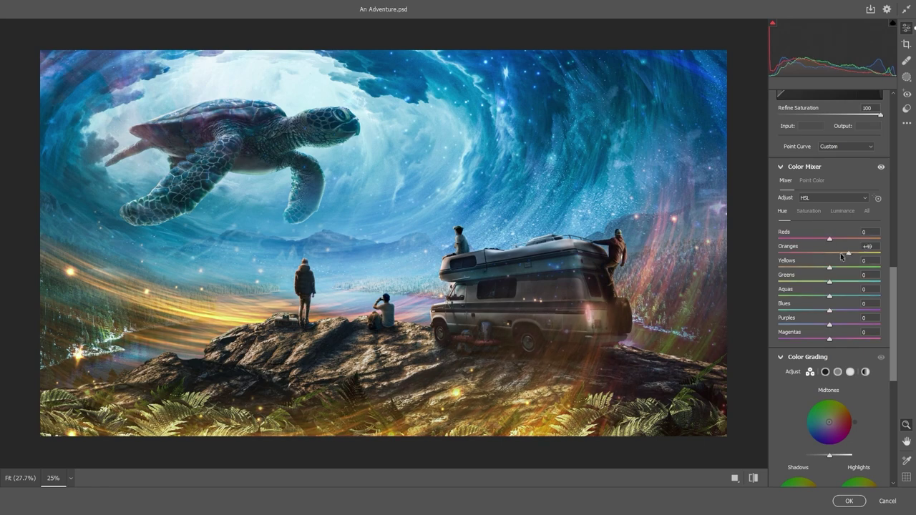
{"action": "left_click_drag", "start_coordinate": [847, 254], "coordinate": [827, 255]}
{"action": "left_click_drag", "start_coordinate": [829, 268], "coordinate": [863, 269]}
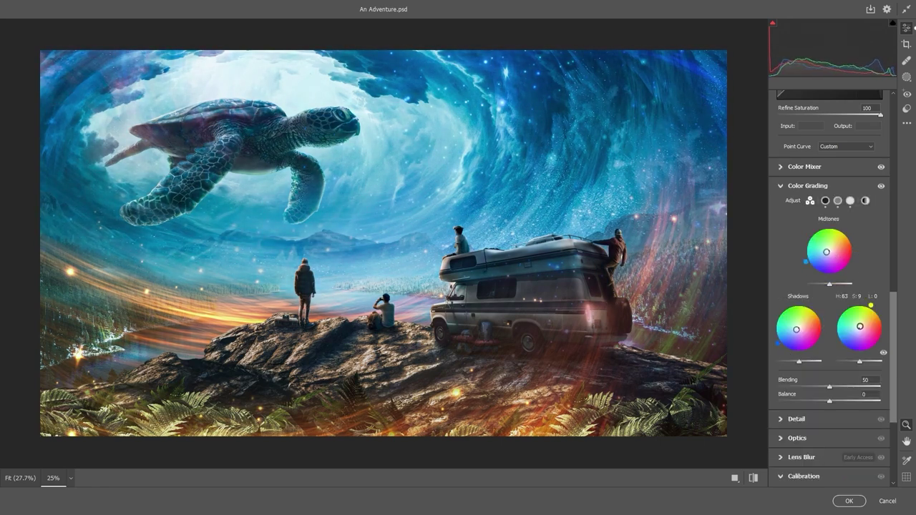
Step: Adjust sharpening, desaturate the green and blue calibration primaries, and apply the grade
{"action": "left_click", "coordinate": [795, 418]}
{"action": "scroll", "coordinate": [829, 322], "scroll_direction": "down", "scroll_amount": 5}
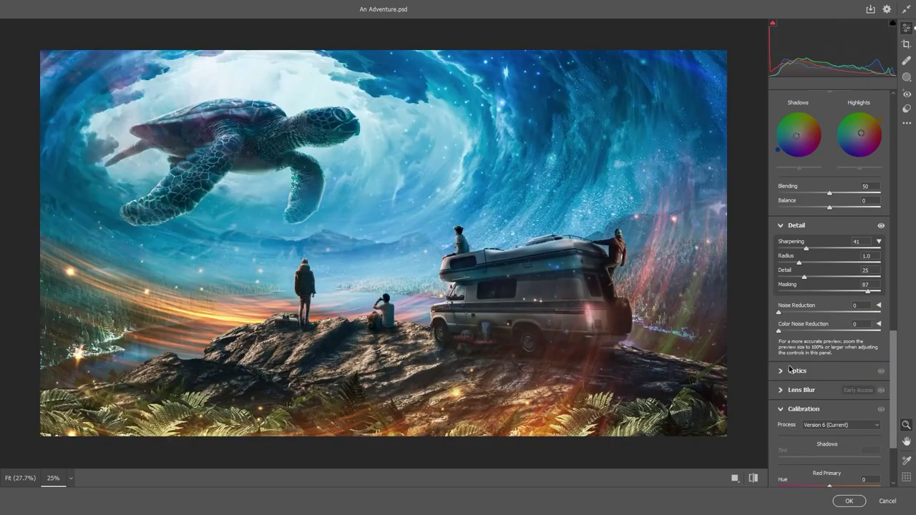
{"action": "scroll", "coordinate": [830, 322], "scroll_direction": "up", "scroll_amount": 2}
{"action": "scroll", "coordinate": [827, 384], "scroll_direction": "down", "scroll_amount": 5}
{"action": "left_click_drag", "start_coordinate": [830, 435], "coordinate": [828, 464]}
{"action": "left_click_drag", "start_coordinate": [829, 477], "coordinate": [817, 477]}
{"action": "left_click", "coordinate": [850, 500]}
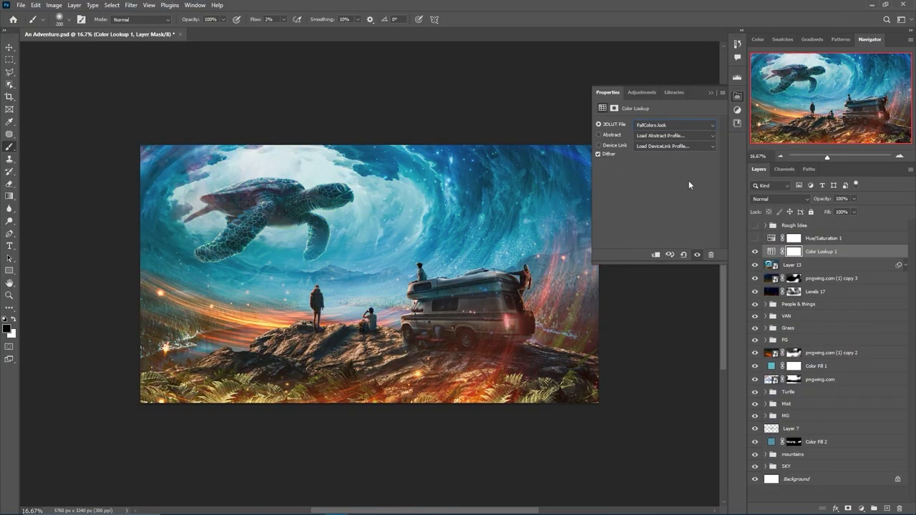
Step: Add a Color Lookup layer using HorrorBlue.3DL, then stamp the composite into Layer 14
{"action": "key", "text": "ctrl+j"}
{"action": "left_click", "coordinate": [675, 125]}
{"action": "left_click", "coordinate": [666, 343]}
{"action": "key", "text": "Down"}
{"action": "left_click", "coordinate": [675, 126]}
{"action": "key", "text": "ctrl+shift+alt+e"}
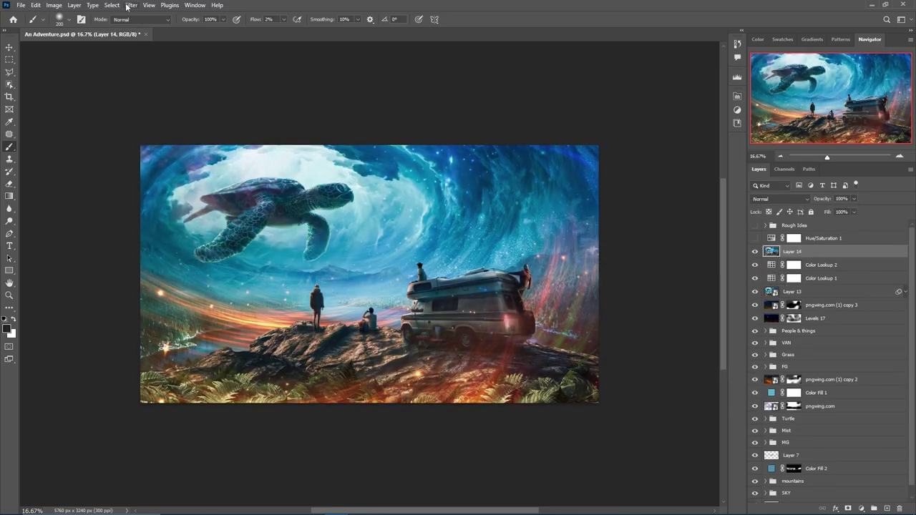